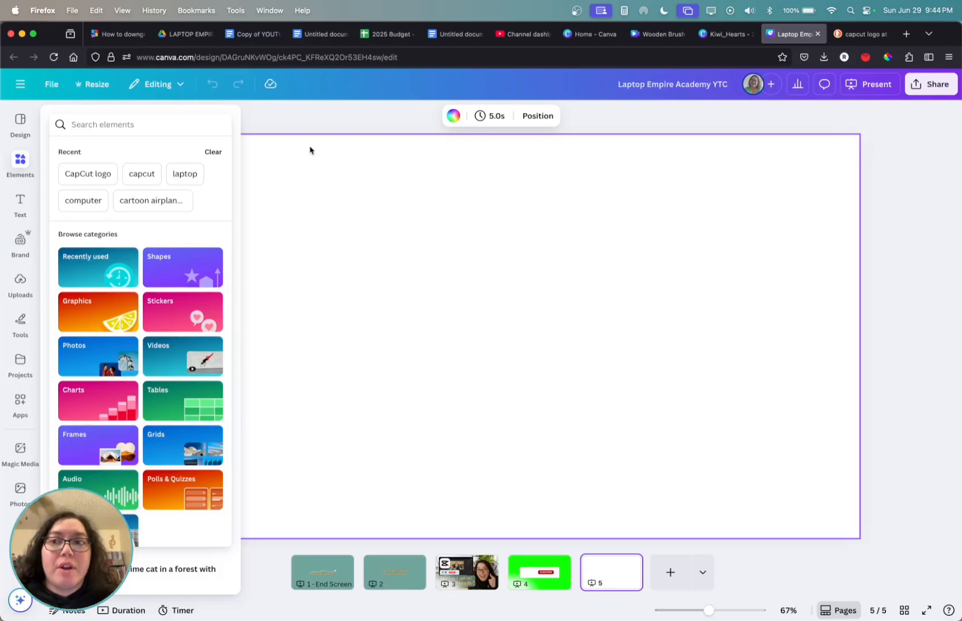
# - Try the cover page of the Gold And Black Modern Product Management Presentation template on blank page 5, and undo it
pyautogui.click(20, 122)
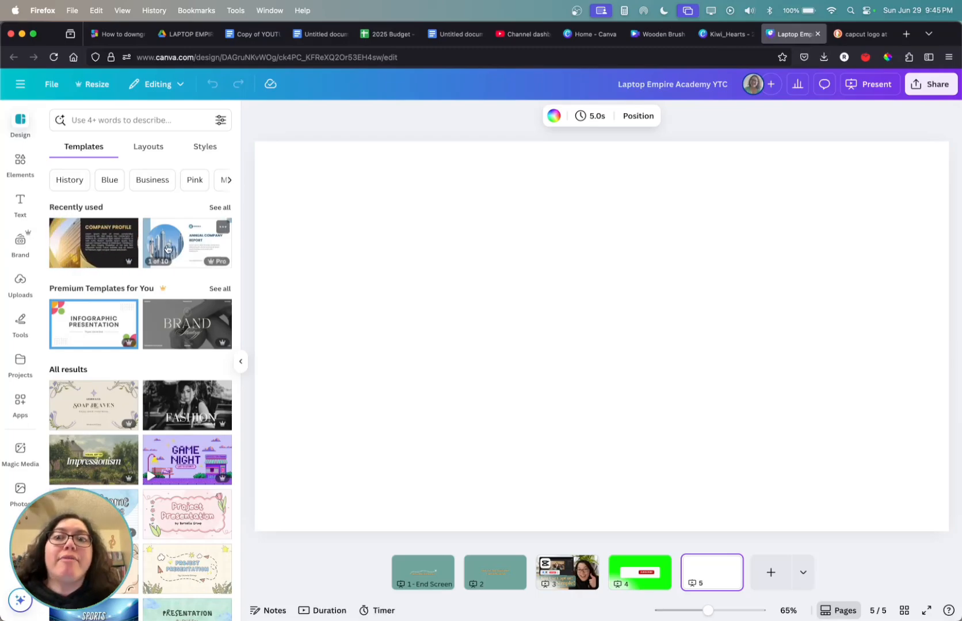
pyautogui.click(93, 241)
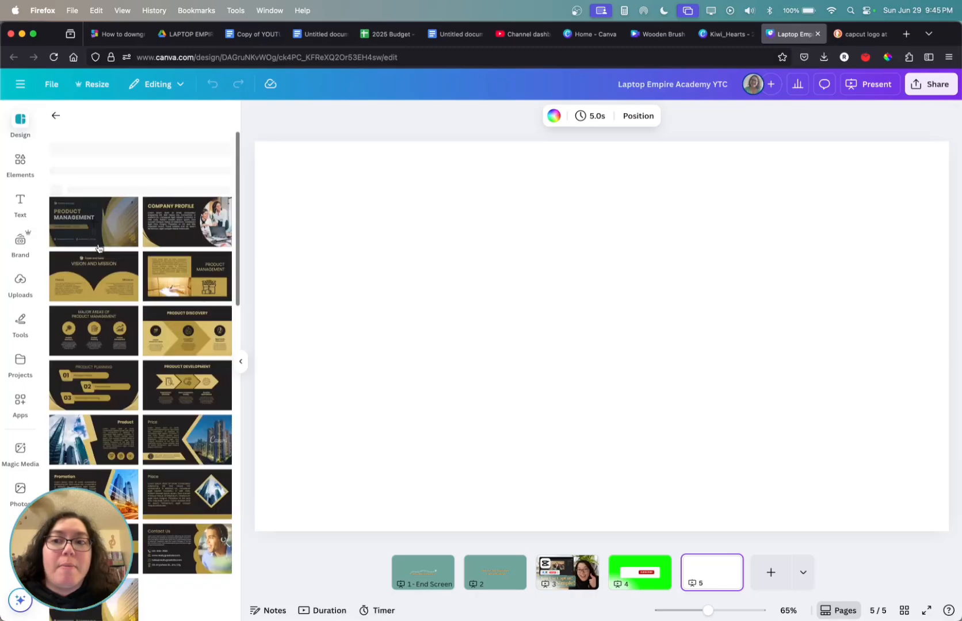
pyautogui.click(94, 284)
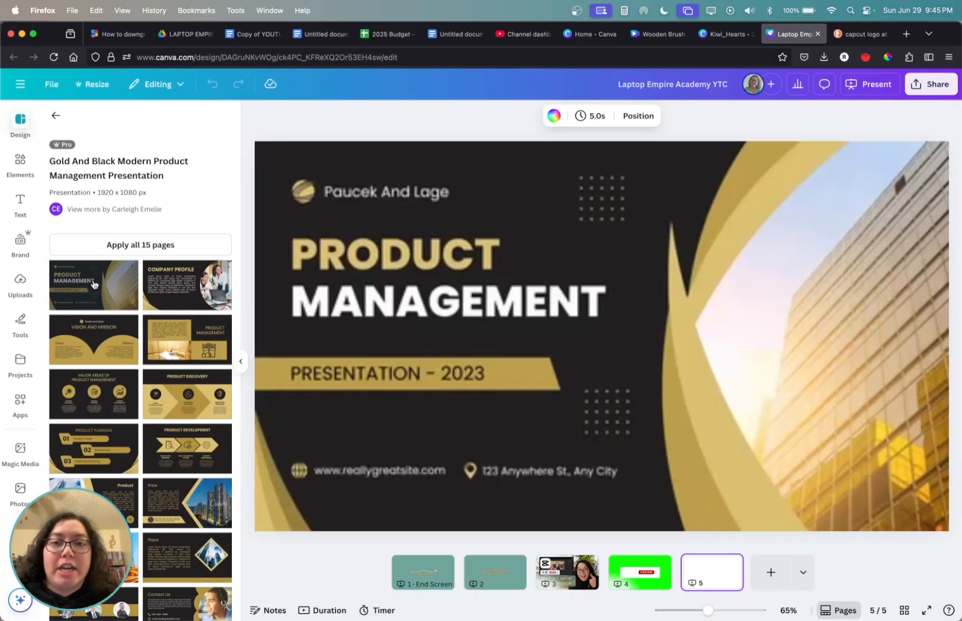
pyautogui.click(713, 207)
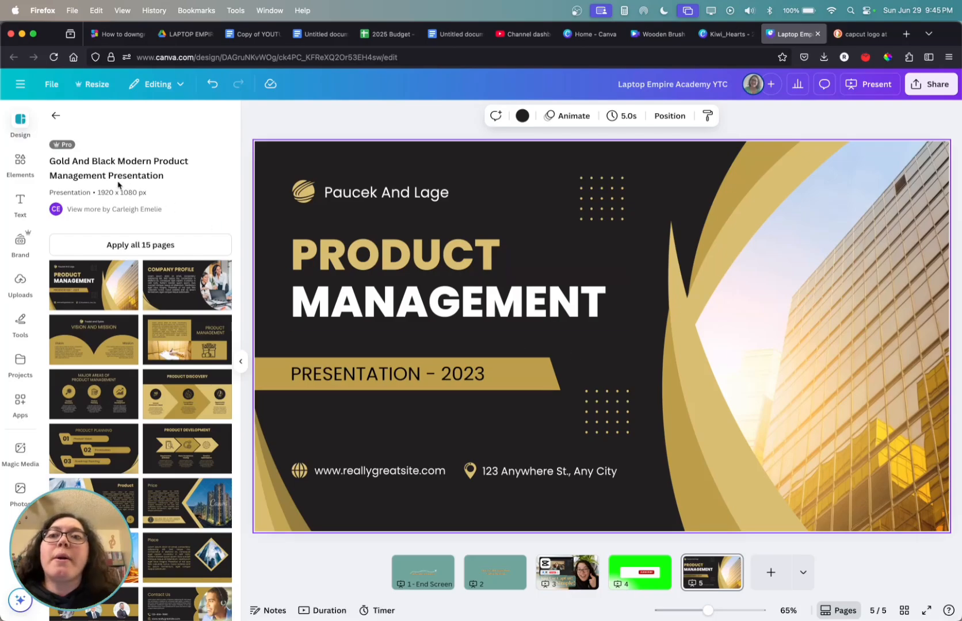
pyautogui.press('super+z')
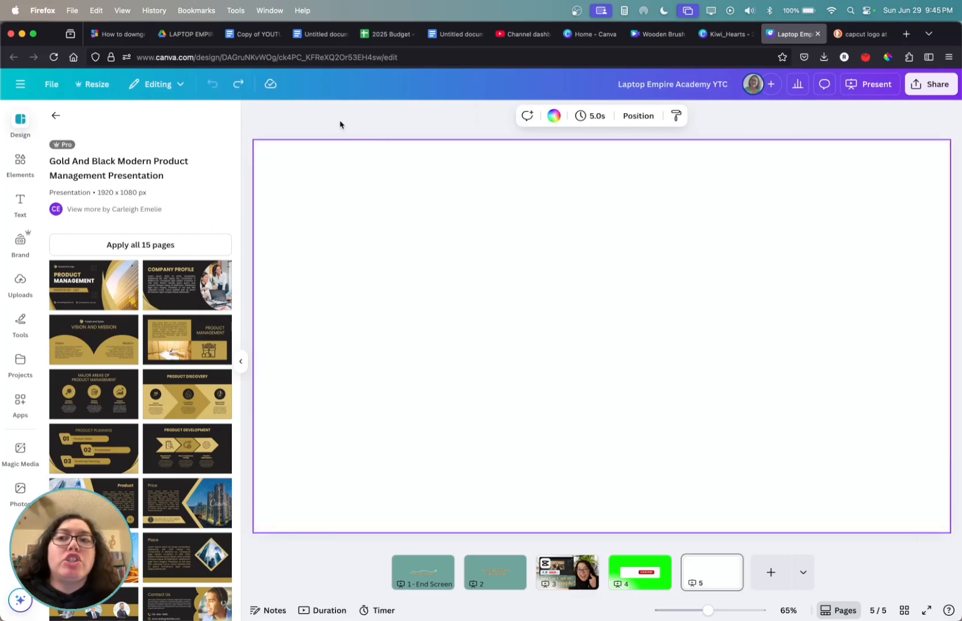
pyautogui.click(53, 115)
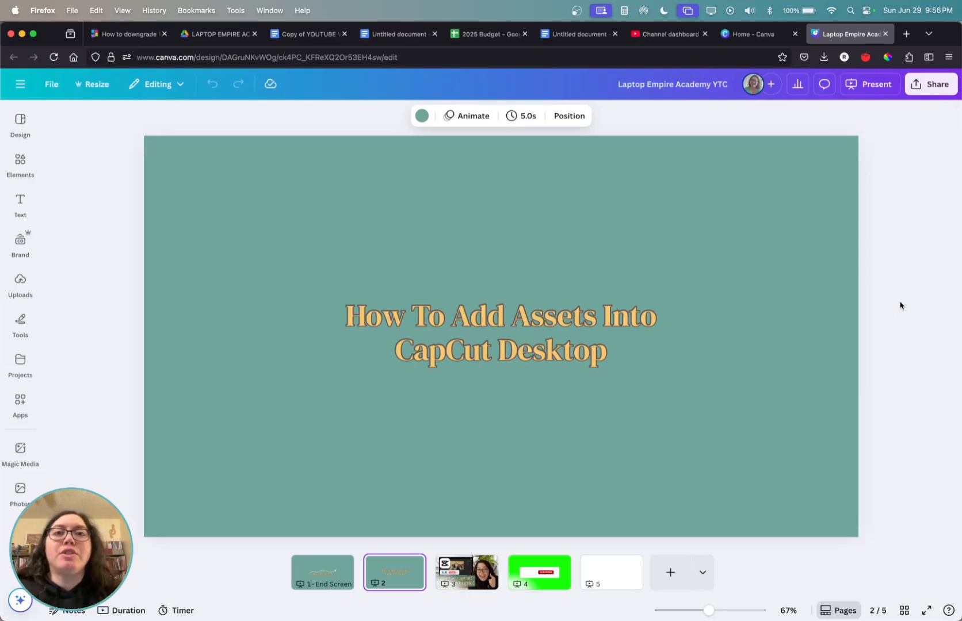
pyautogui.click(527, 352)
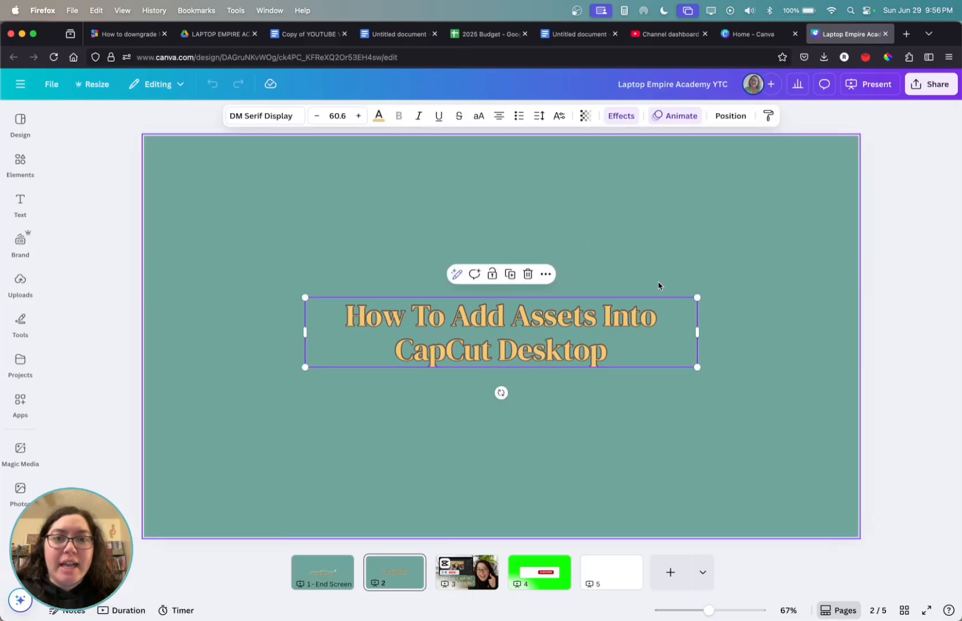
pyautogui.click(534, 209)
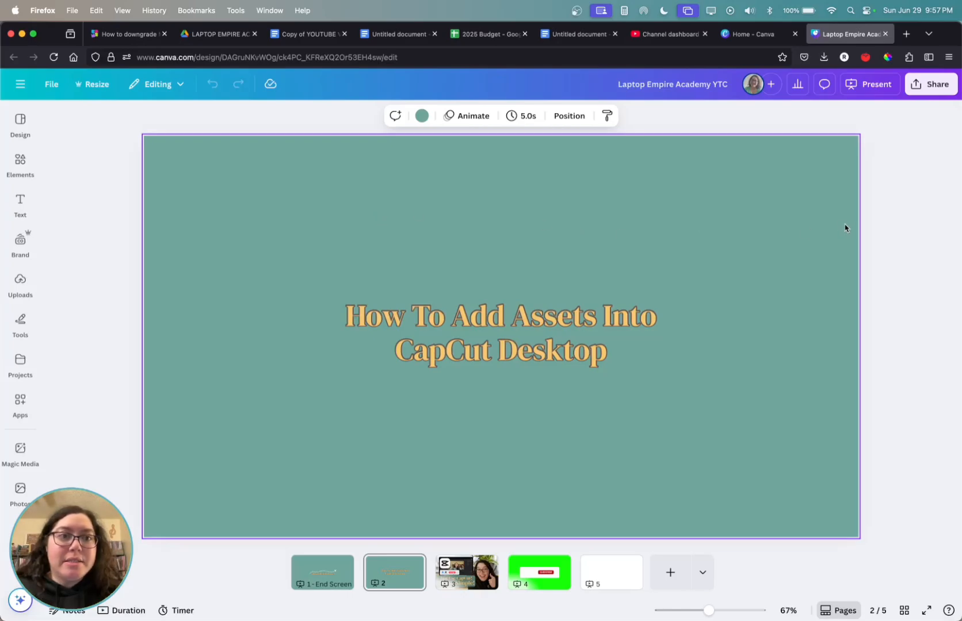
pyautogui.click(887, 260)
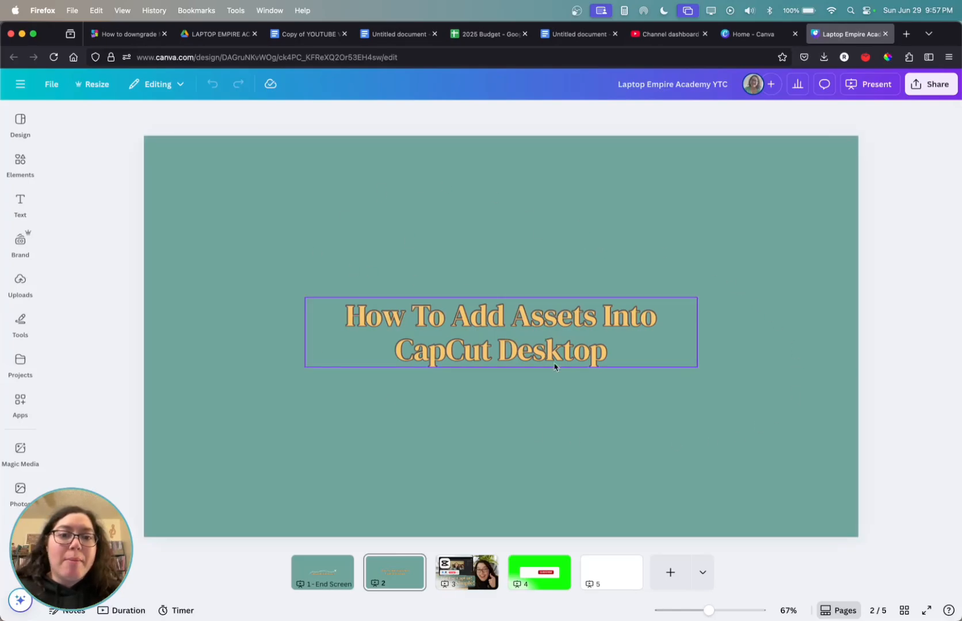
# - Add a blank page after page 5 and delete that new page again
pyautogui.click(609, 574)
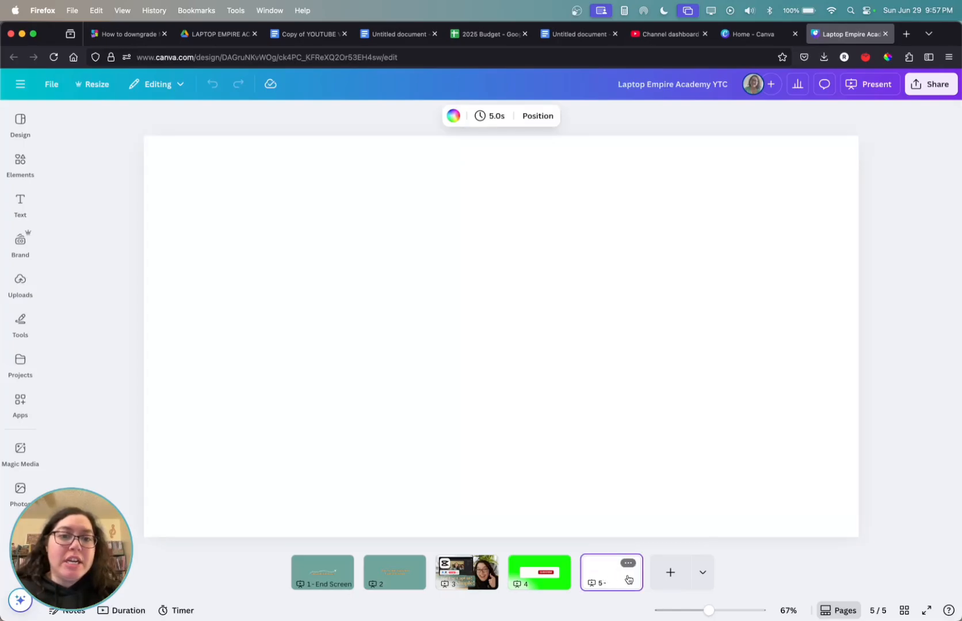
pyautogui.click(670, 573)
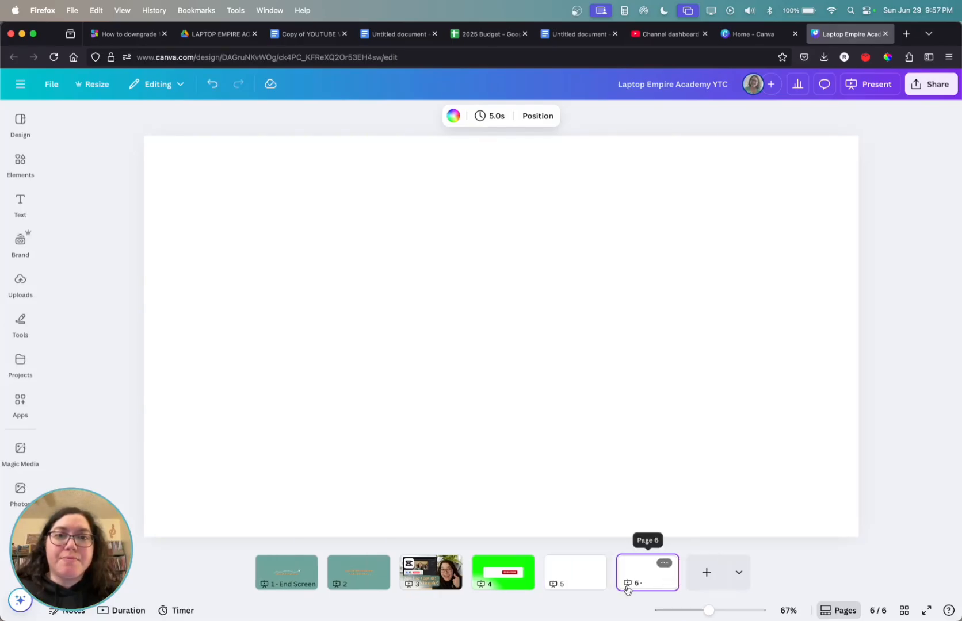
pyautogui.click(664, 563)
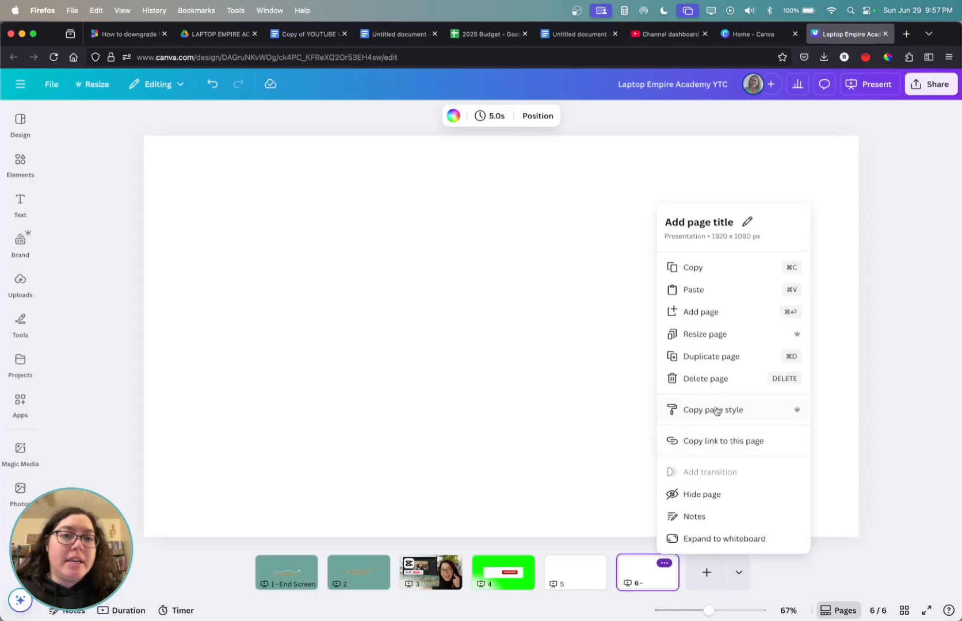
pyautogui.click(727, 382)
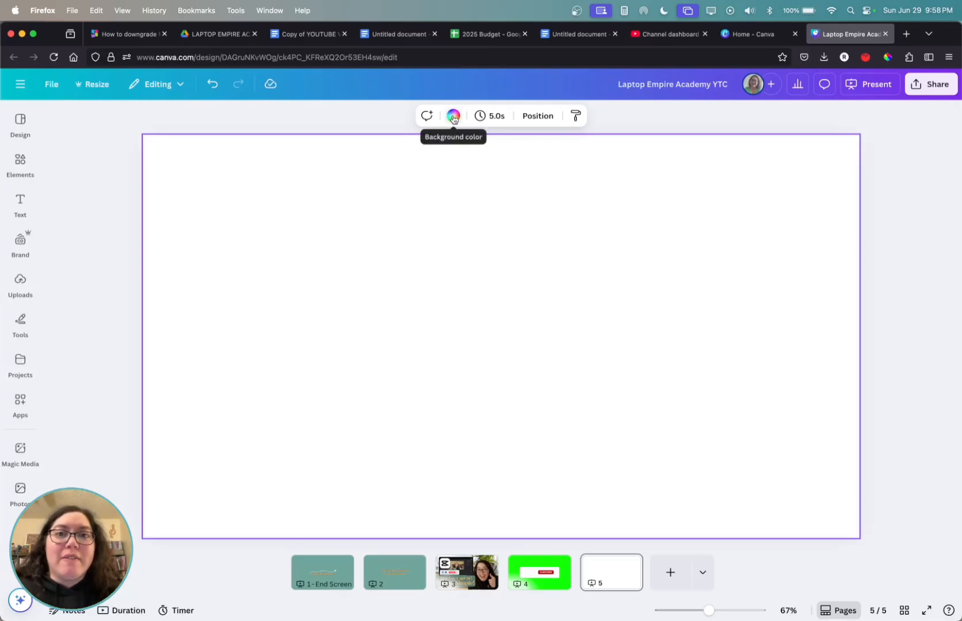
# - Look through the background colors for page 5 and try the tan and the dark brown photo colors
pyautogui.click(454, 116)
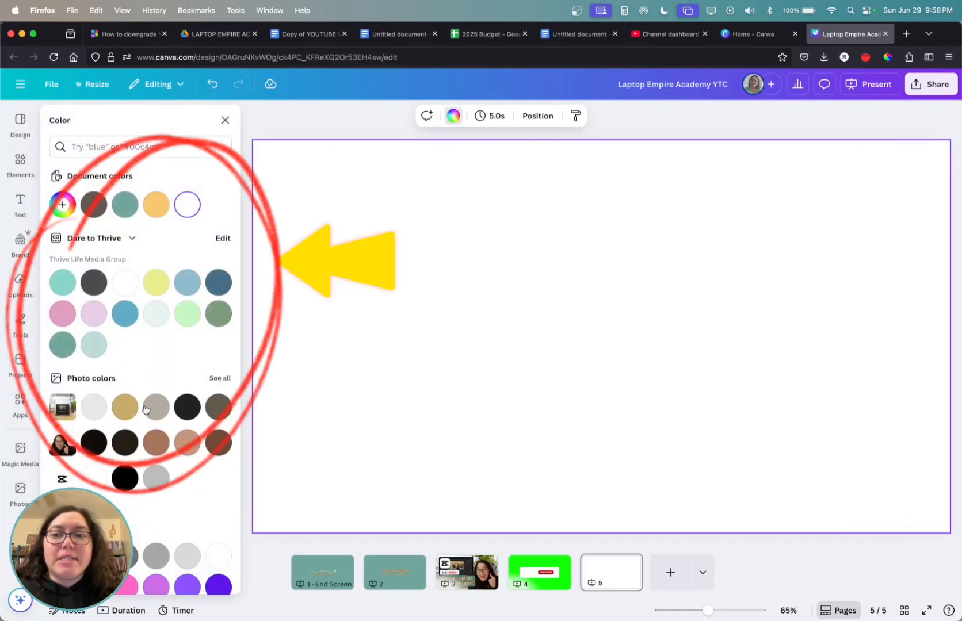
pyautogui.scroll(-3, 158, 274)
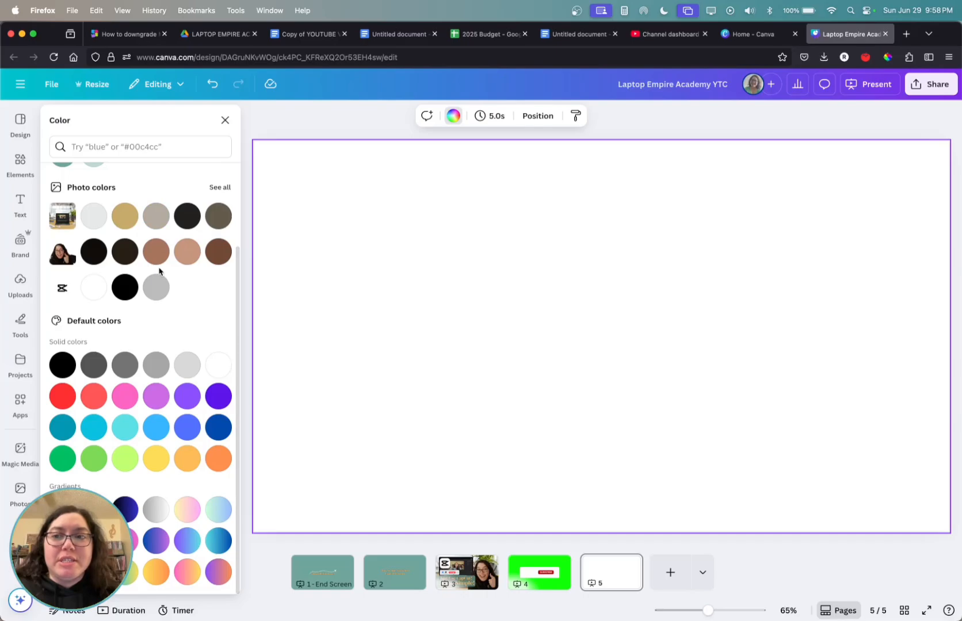
pyautogui.scroll(2, 156, 268)
pyautogui.scroll(4, 123, 278)
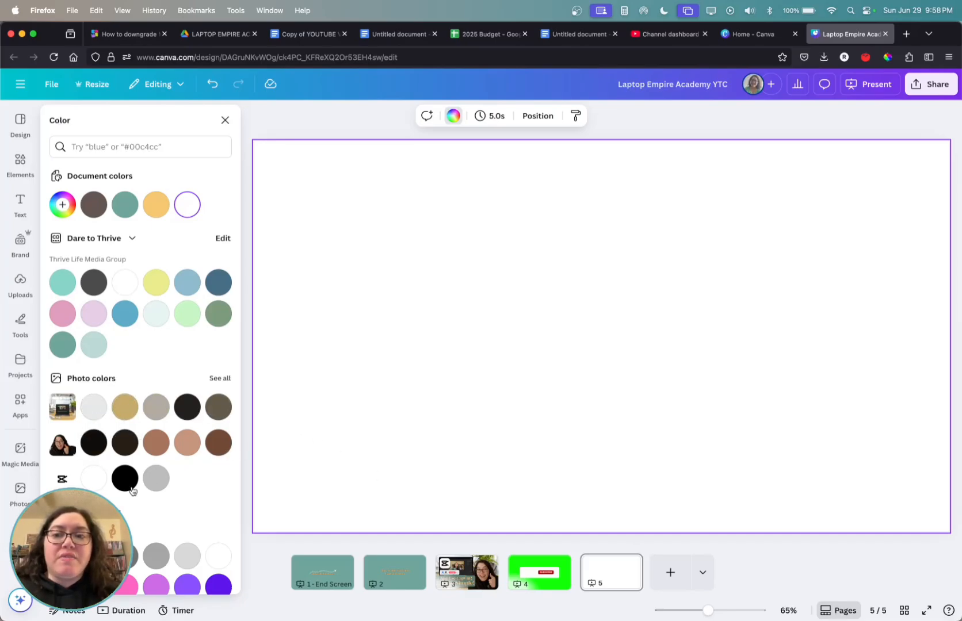
pyautogui.click(120, 405)
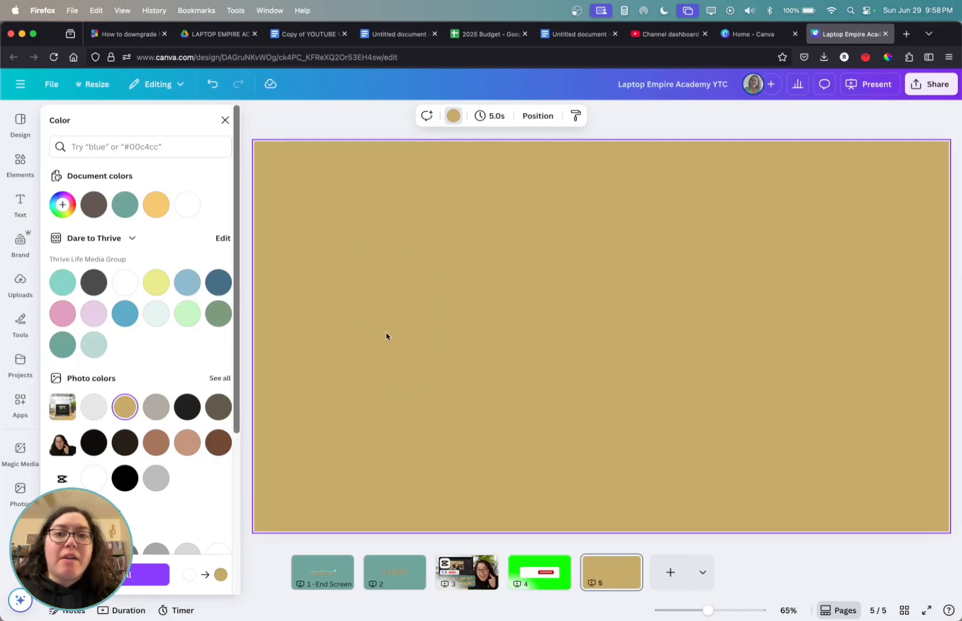
pyautogui.click(218, 443)
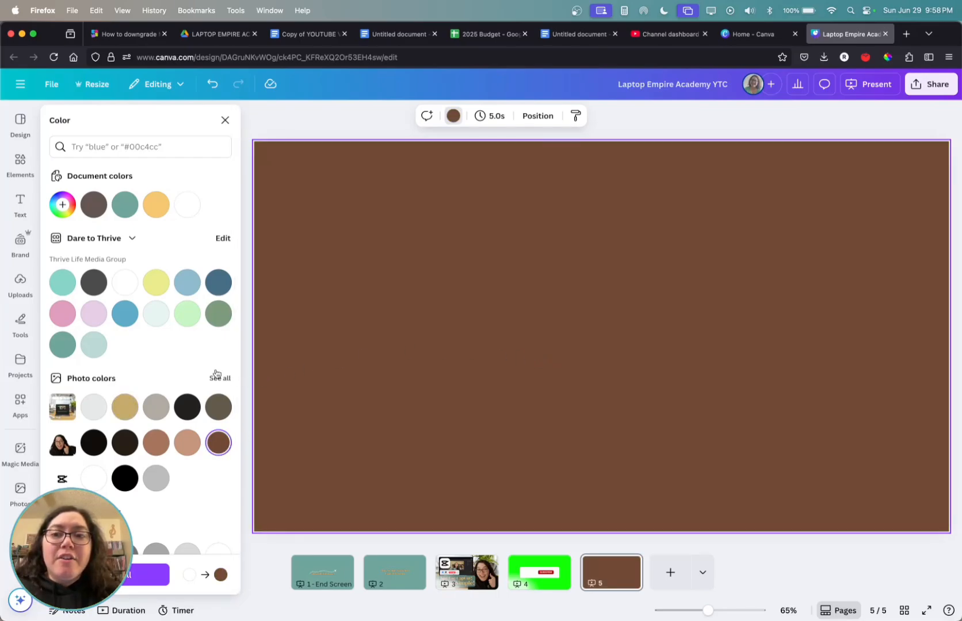
# - Check page 2's background and give page 5 the matching dark teal from the Dare to Thrive brand palette
pyautogui.click(397, 581)
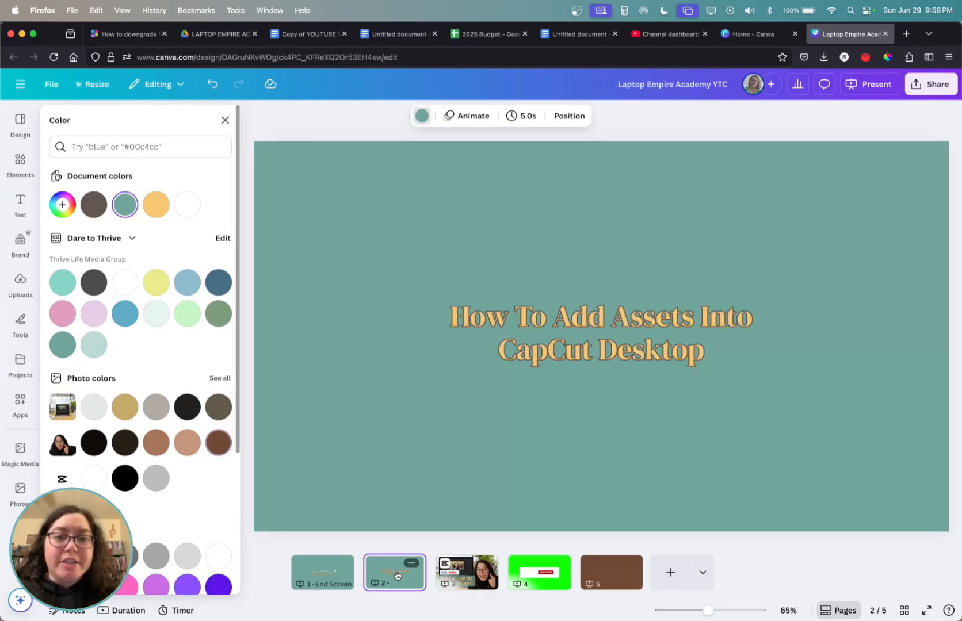
pyautogui.click(622, 583)
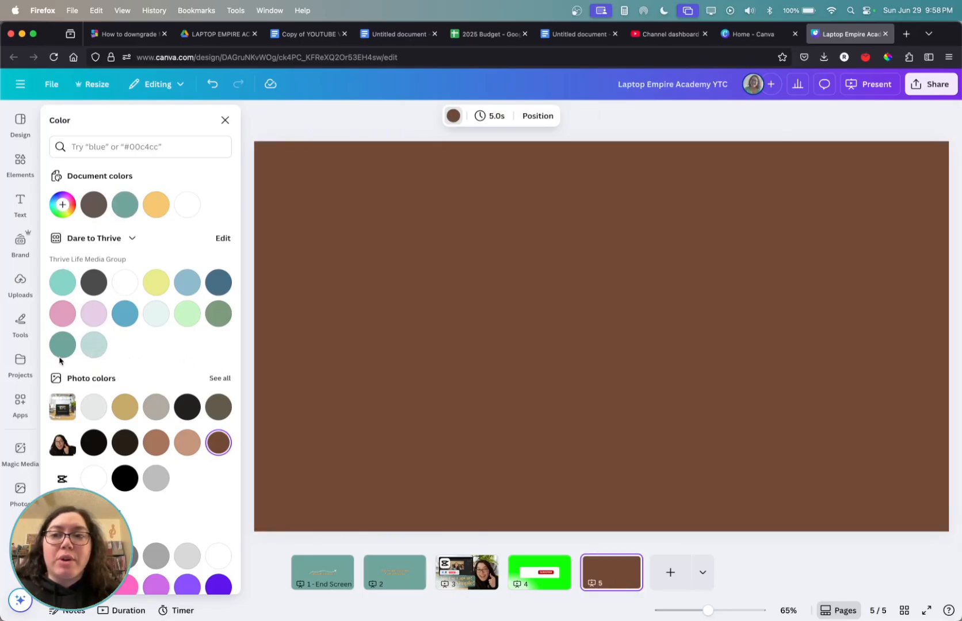
pyautogui.click(63, 346)
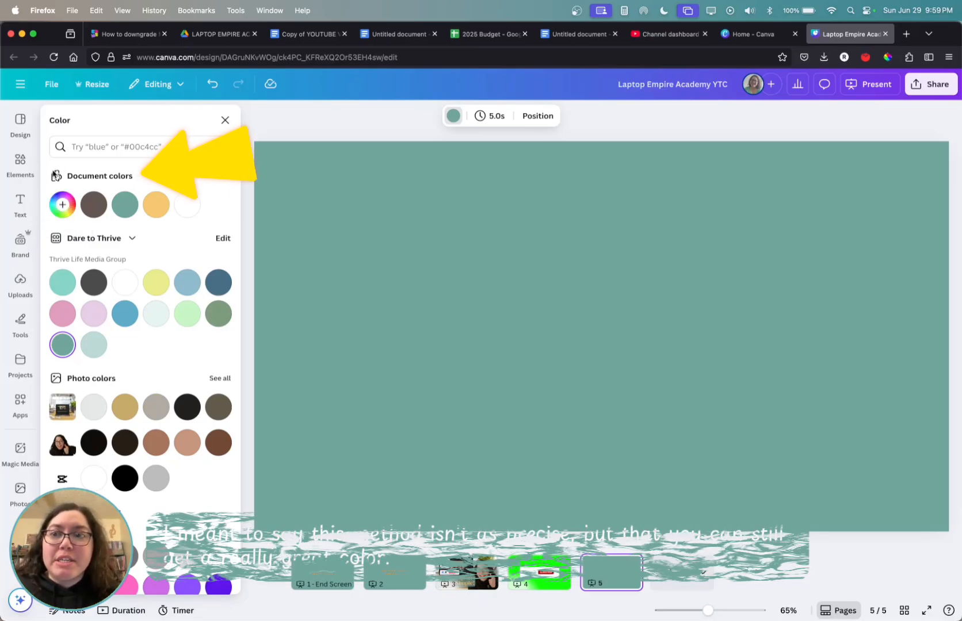
# - Set page 5's background to the custom solid green #74A671
pyautogui.click(63, 205)
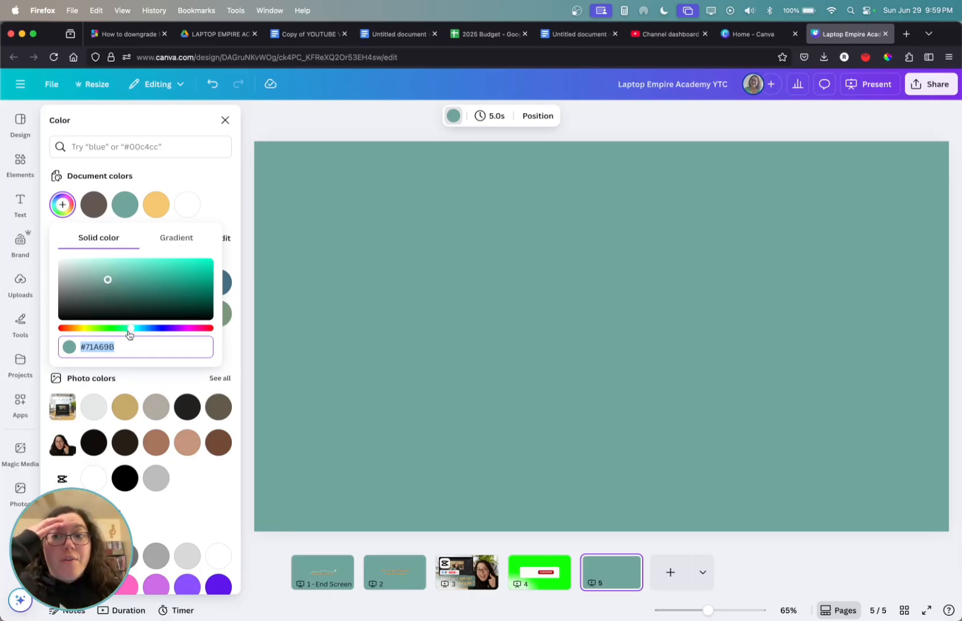
pyautogui.moveTo(130, 331); pyautogui.dragTo(110, 332)
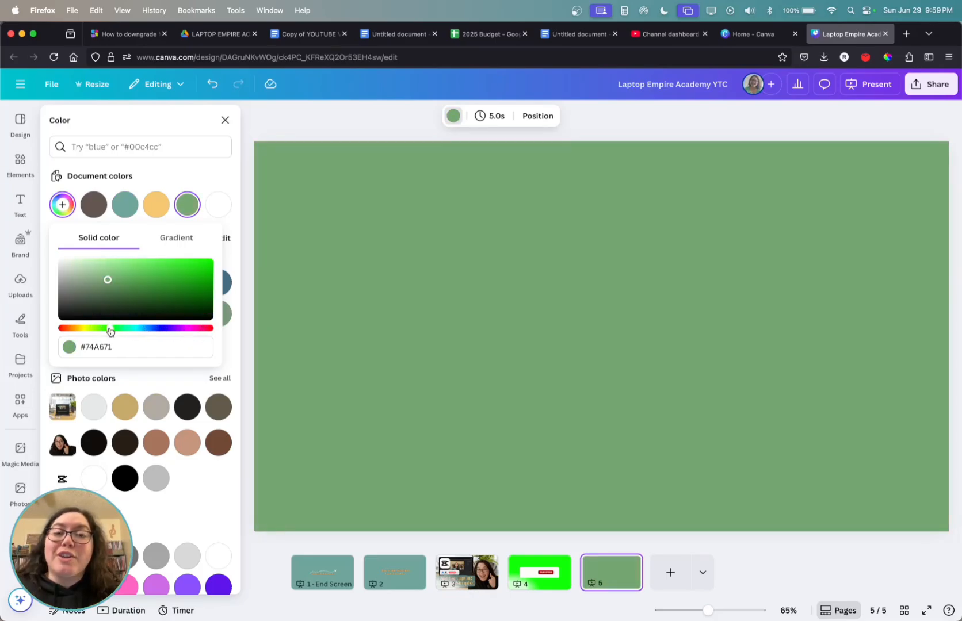
# - Turn page 5's green background into a gradient and try all five gradient styles, ending on the left-to-right one
pyautogui.click(177, 240)
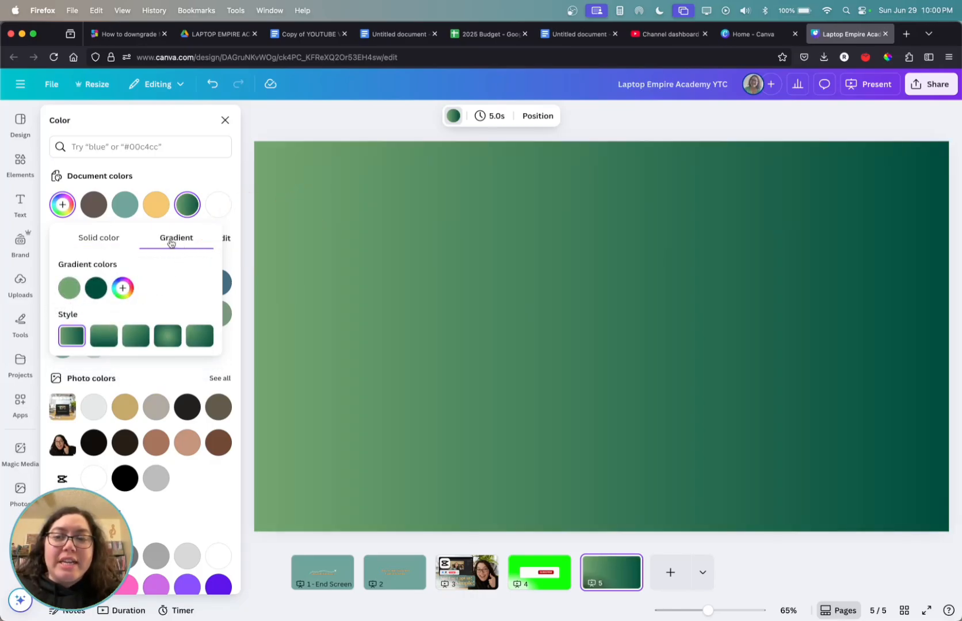
pyautogui.click(102, 337)
pyautogui.click(131, 339)
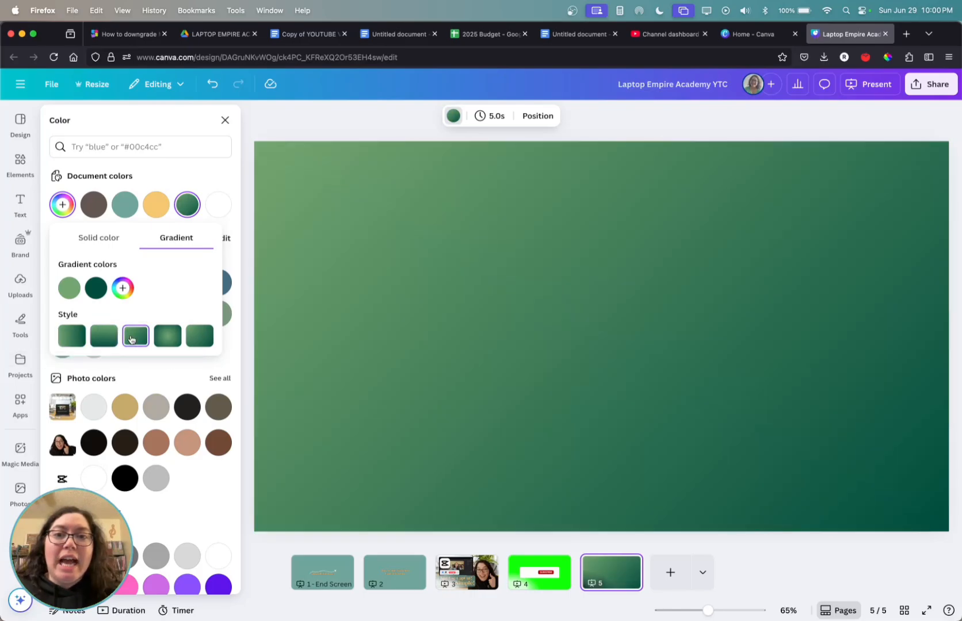
pyautogui.click(162, 341)
pyautogui.click(198, 339)
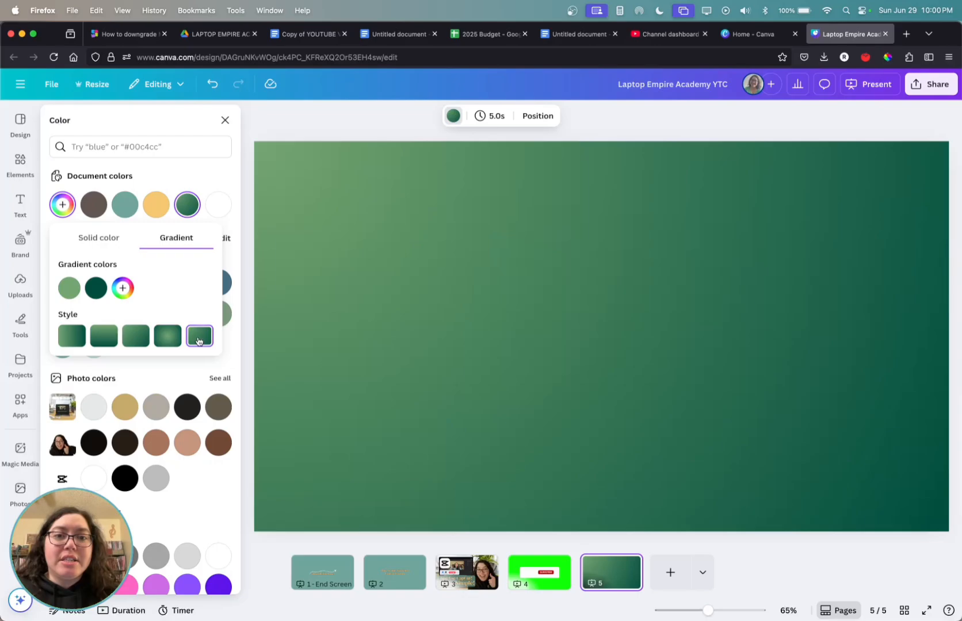
pyautogui.click(166, 340)
pyautogui.click(136, 340)
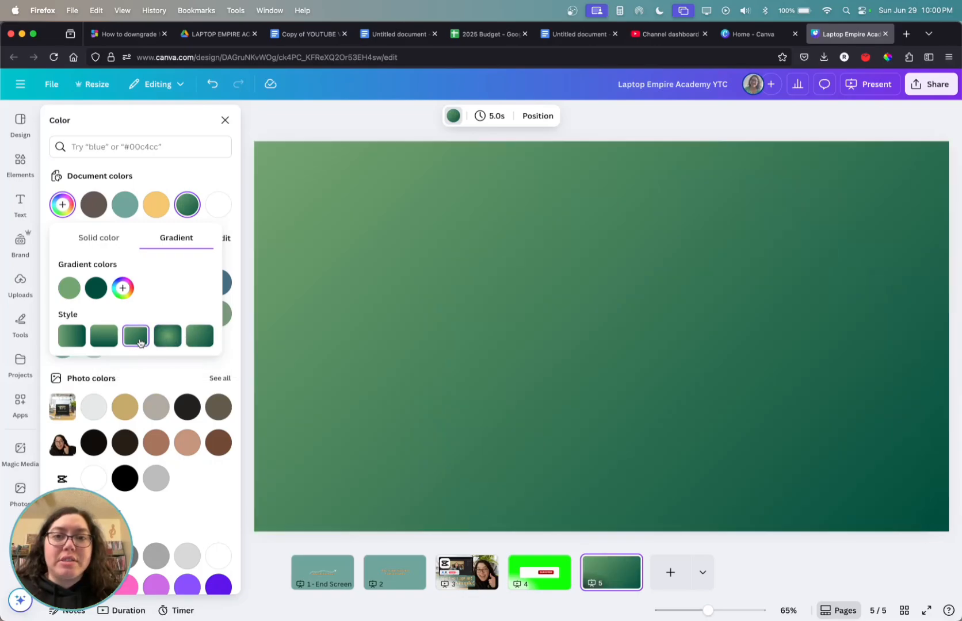
pyautogui.click(109, 342)
pyautogui.click(74, 343)
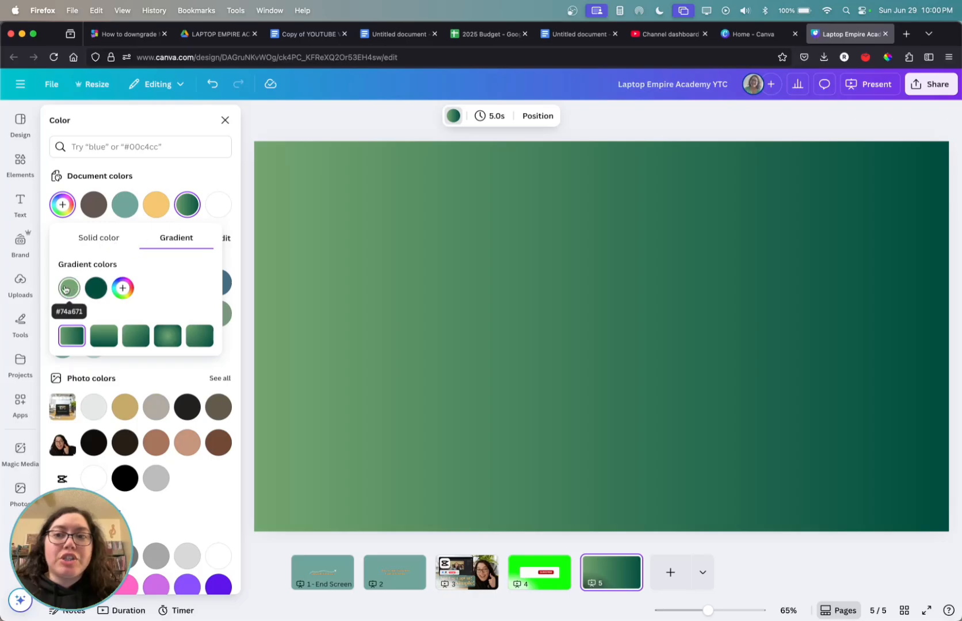
# - Switch page 5's background back to a solid color and set it to the purple #7772D8
pyautogui.click(98, 243)
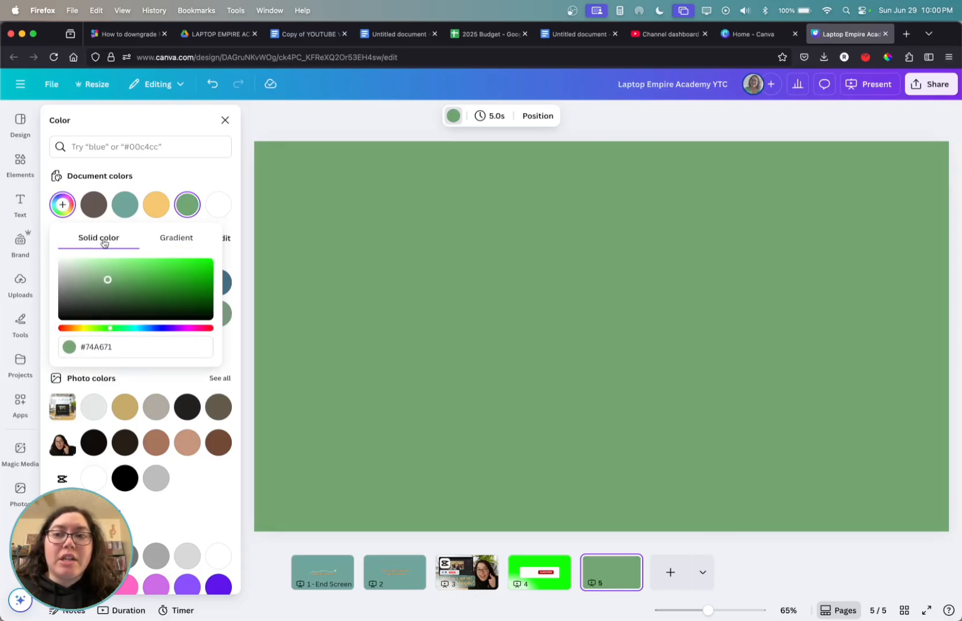
pyautogui.moveTo(109, 331); pyautogui.dragTo(162, 332)
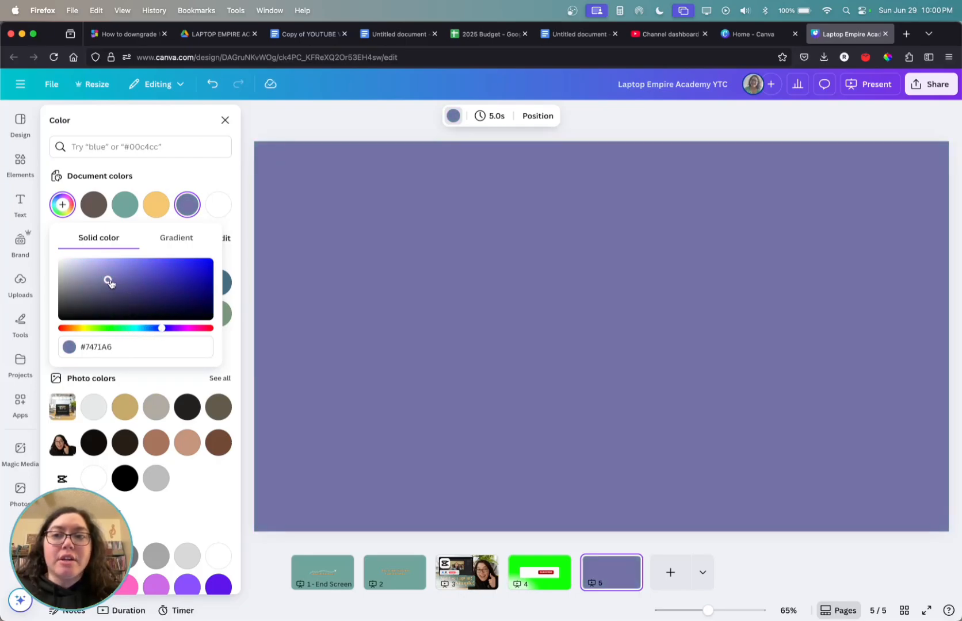
pyautogui.moveTo(109, 283); pyautogui.dragTo(132, 268)
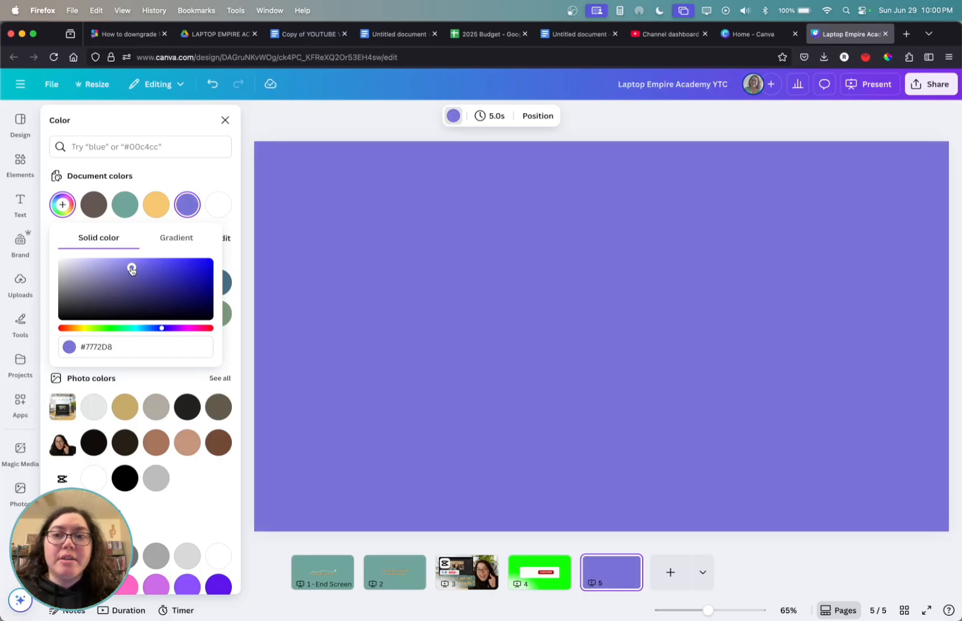
# - Turn the purple background into a purple-to-pink gradient, try the other gradient styles and settle on the left-to-right one
pyautogui.click(176, 244)
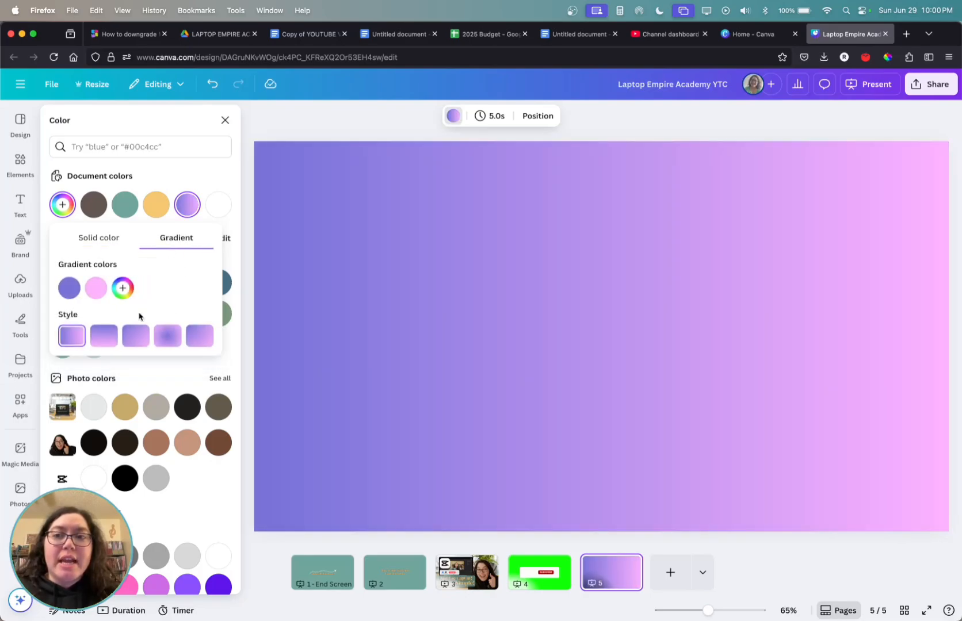
pyautogui.click(104, 336)
pyautogui.click(135, 336)
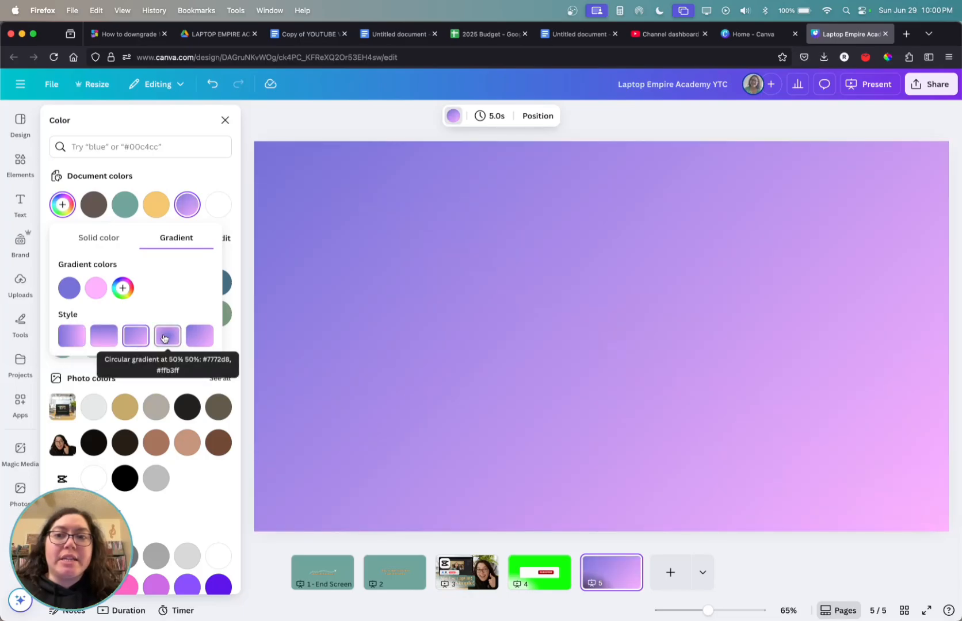
pyautogui.click(164, 338)
pyautogui.click(200, 337)
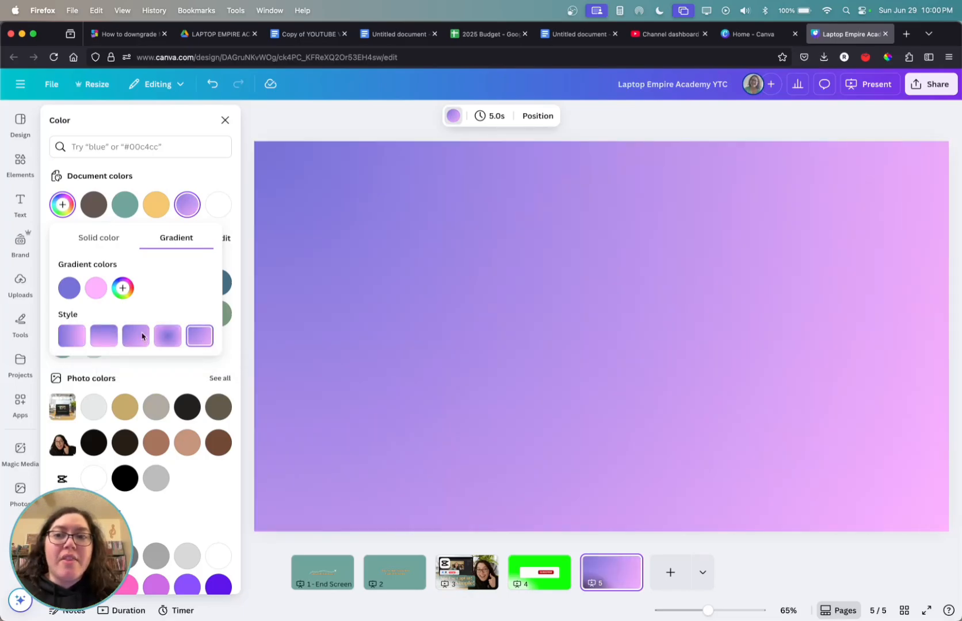
pyautogui.click(70, 338)
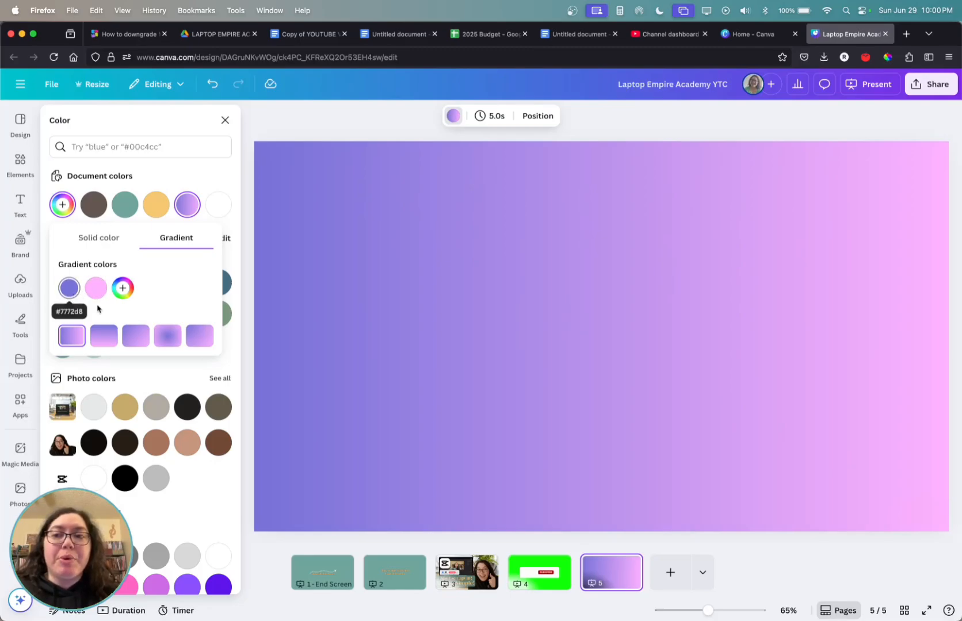
# - Change the pink end of page 5's purple gradient, trying a dark gray-purple #605860 and ending on the olive #86730E
pyautogui.click(98, 289)
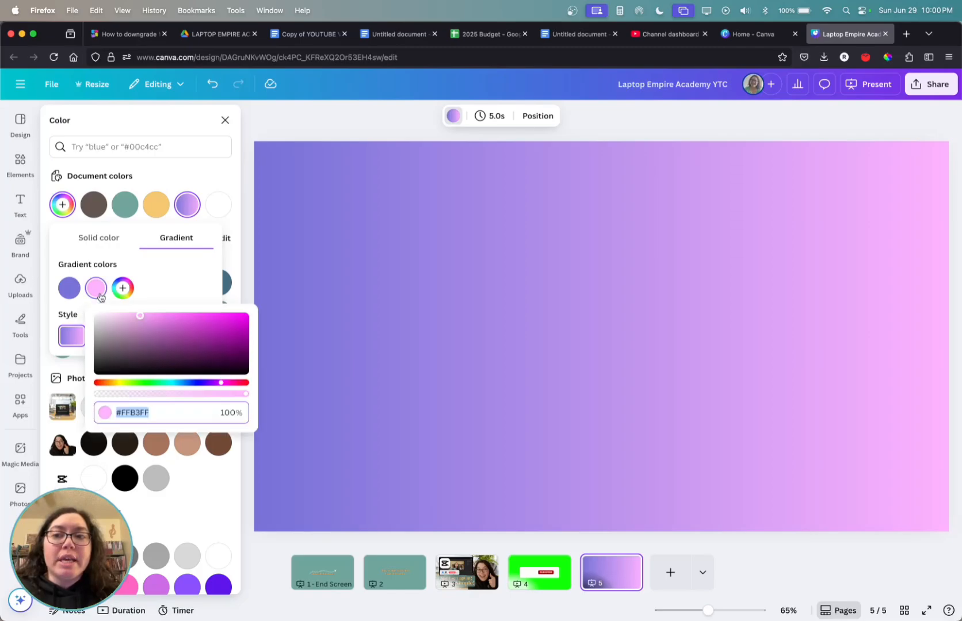
pyautogui.moveTo(141, 318); pyautogui.dragTo(137, 349)
pyautogui.moveTo(119, 332)
pyautogui.mouseDown()
pyautogui.moveTo(226, 344)
pyautogui.moveTo(106, 351)
pyautogui.mouseUp()
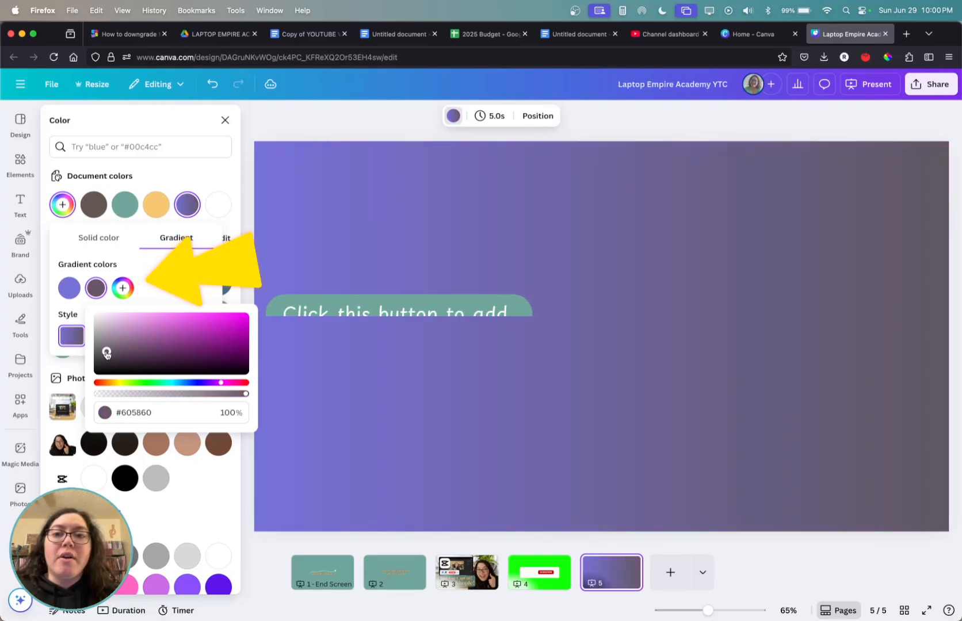
pyautogui.moveTo(220, 382)
pyautogui.mouseDown()
pyautogui.moveTo(119, 384)
pyautogui.moveTo(205, 345)
pyautogui.mouseUp()
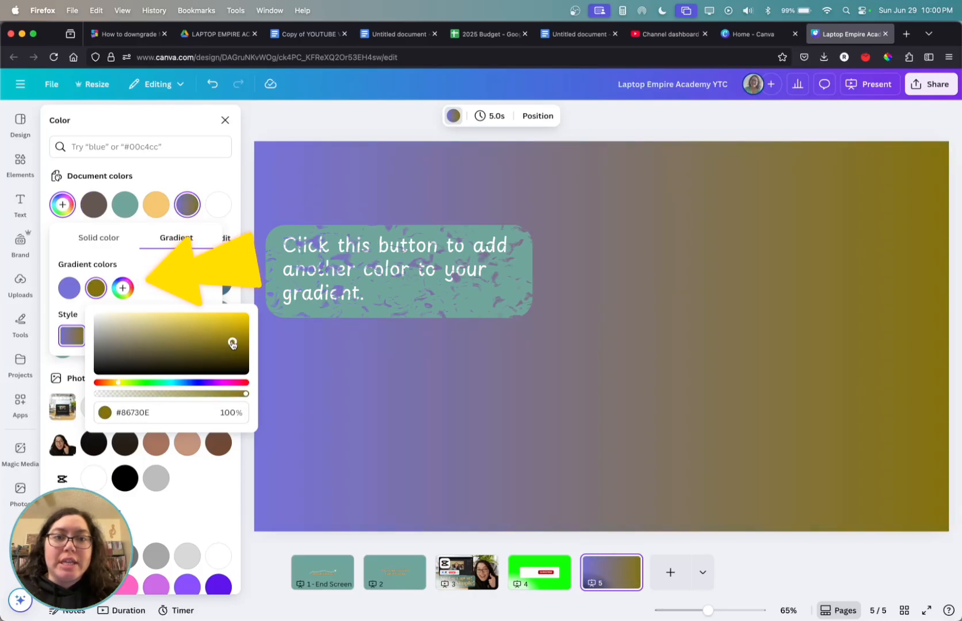
# - Switch page 5's background back to a solid color and apply the teal #71A69B from the brand palette
pyautogui.click(87, 236)
pyautogui.click(91, 236)
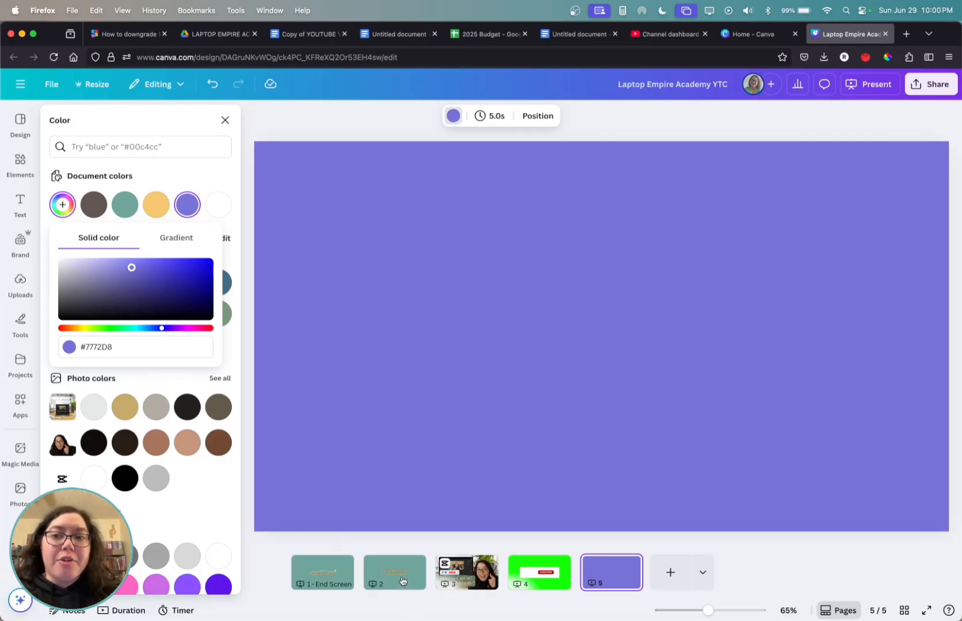
pyautogui.click(139, 183)
pyautogui.click(62, 344)
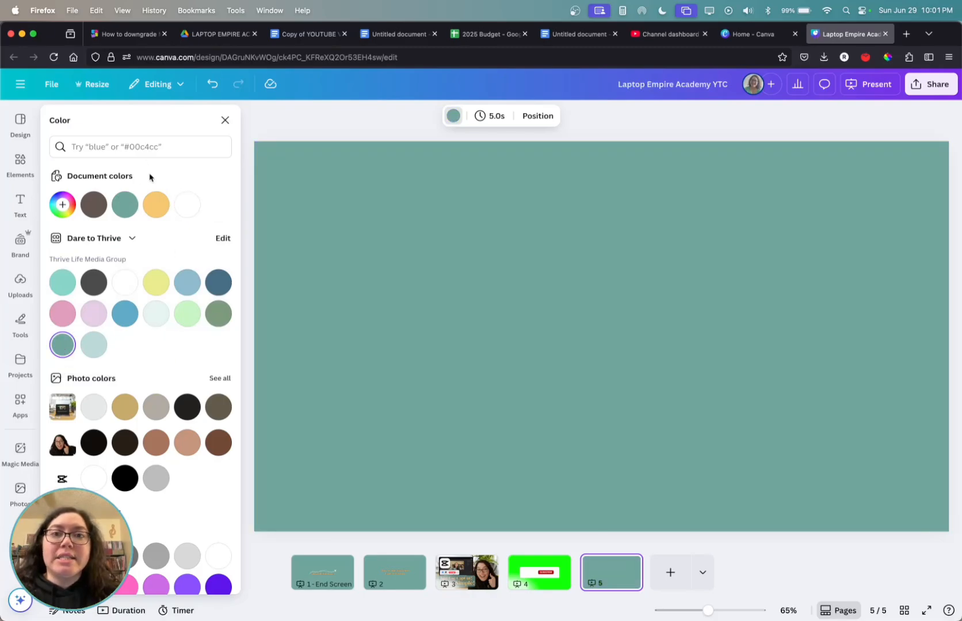
pyautogui.click(62, 204)
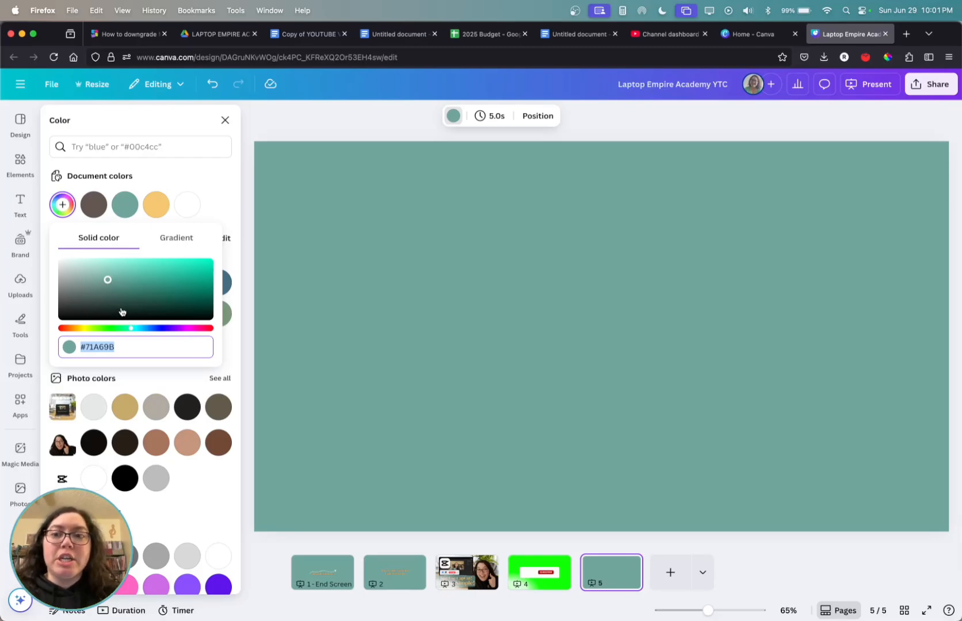
pyautogui.click(206, 192)
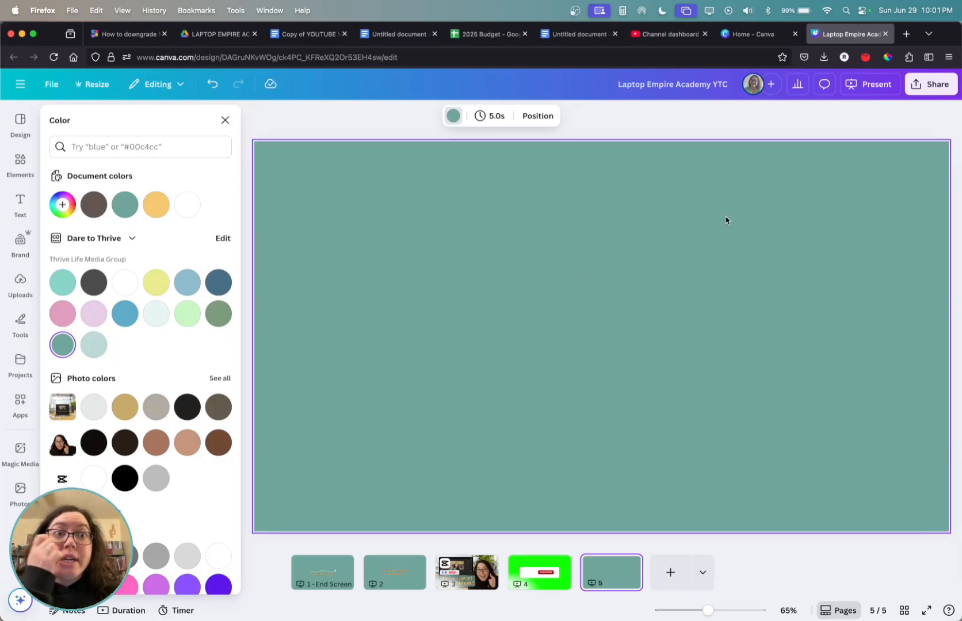
# - Search the web for "hex color picker" in a new browser tab and open the imagecolorpicker.com result
pyautogui.click(906, 35)
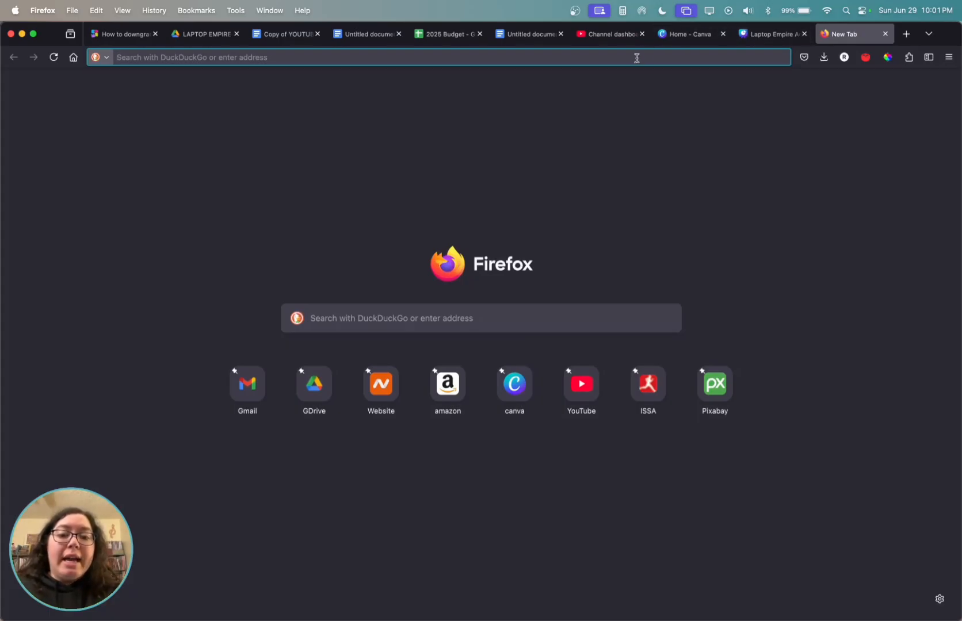
pyautogui.write('h')
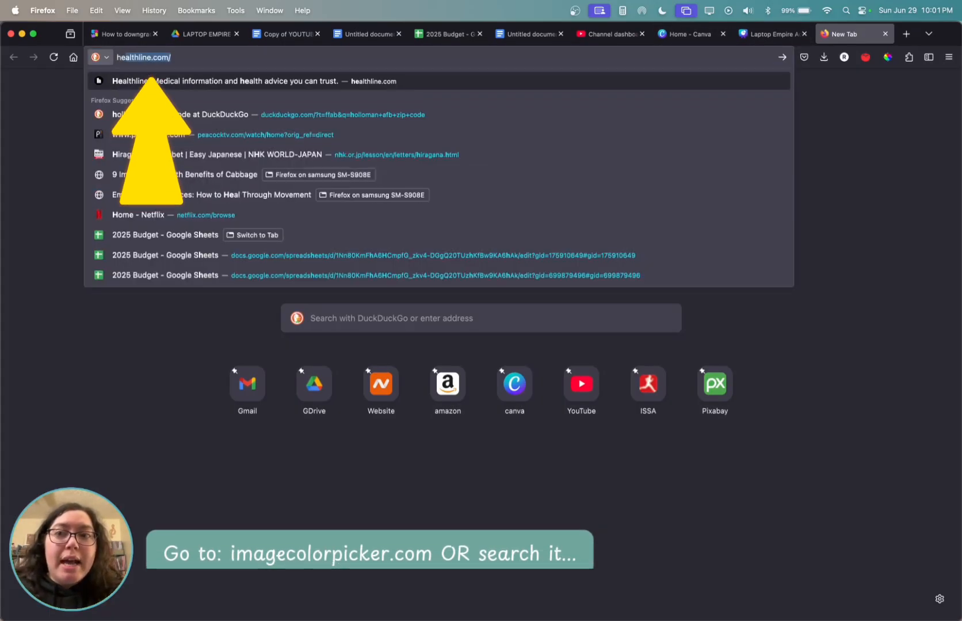
pyautogui.write('ex color pic')
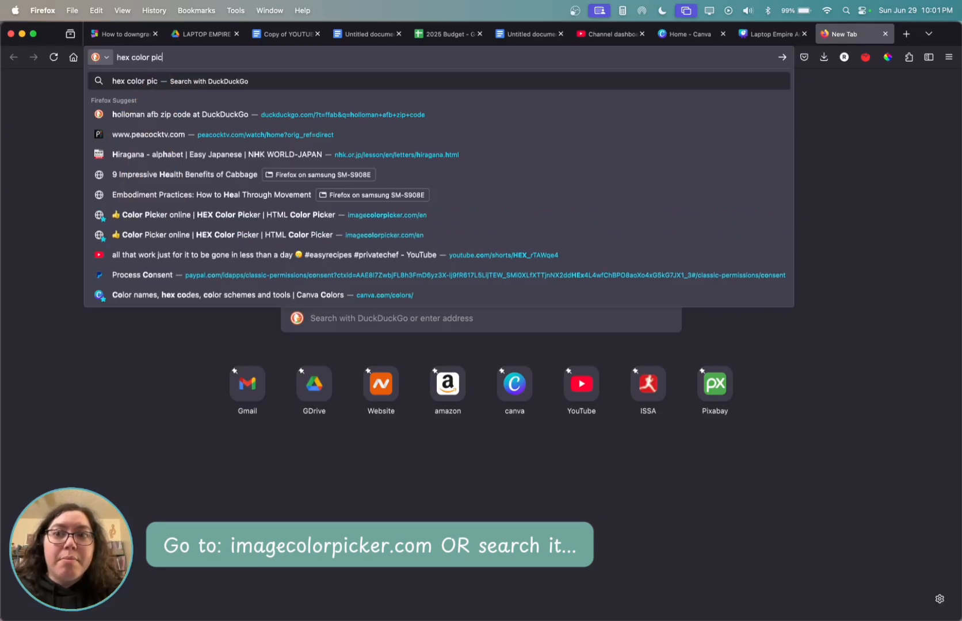
pyautogui.write('ker')
pyautogui.press('Return')
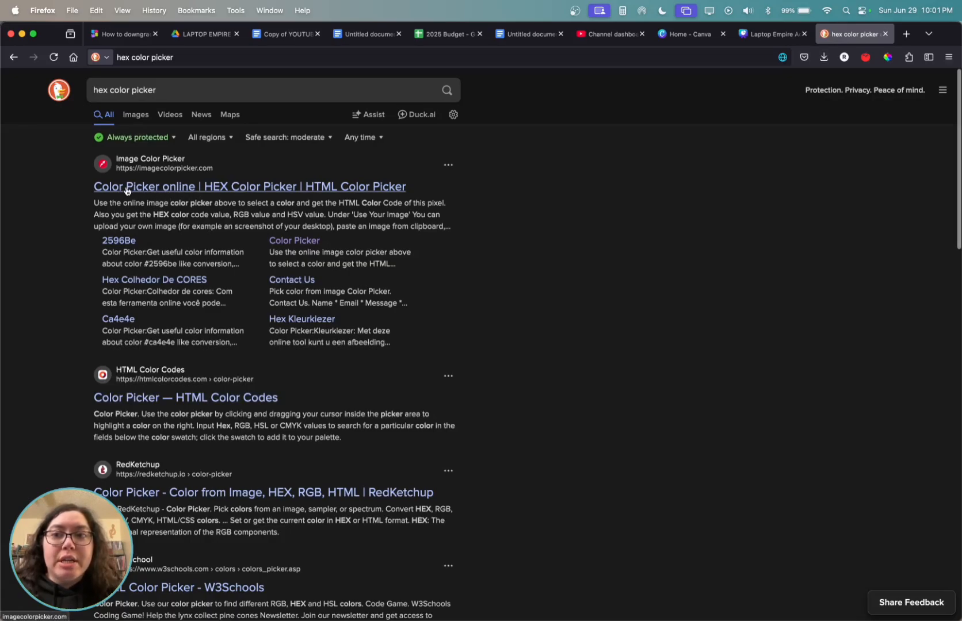
pyautogui.click(188, 189)
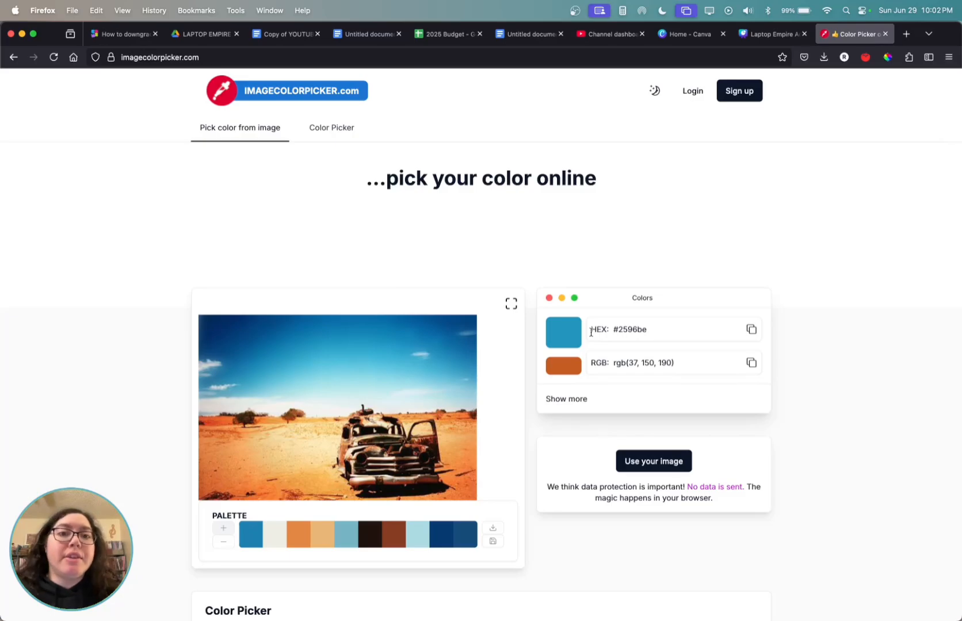
# - Highlight the sample color's HEX entry and copy its code #2596be to the clipboard
pyautogui.moveTo(608, 329); pyautogui.dragTo(596, 330)
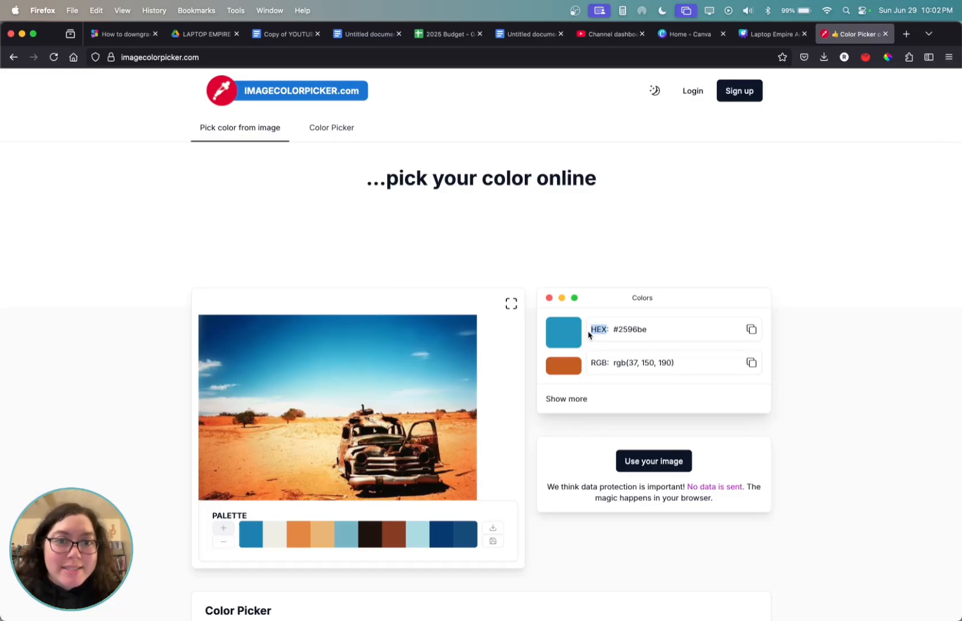
pyautogui.click(636, 341)
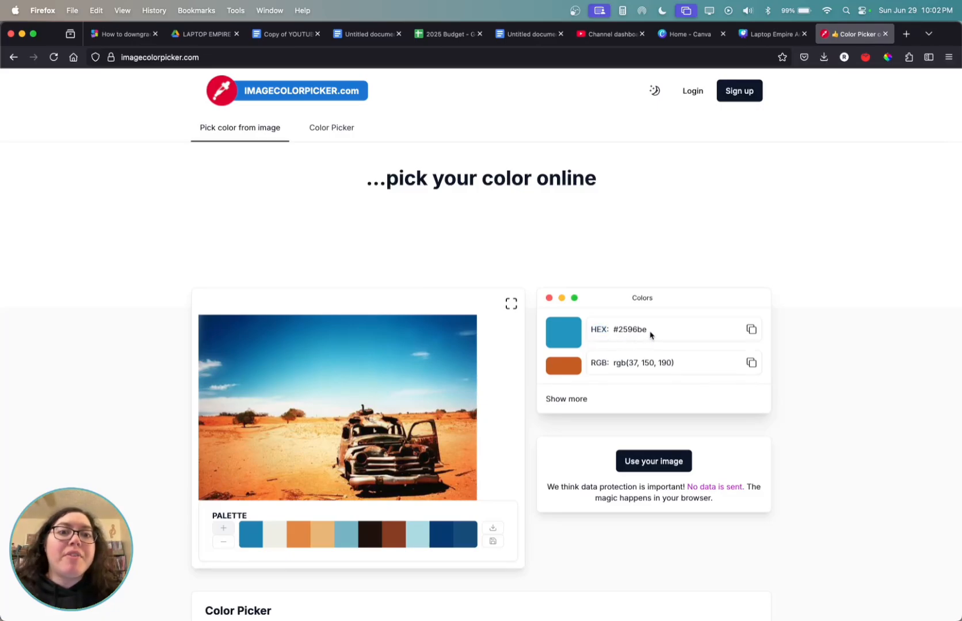
pyautogui.moveTo(650, 334); pyautogui.dragTo(617, 331)
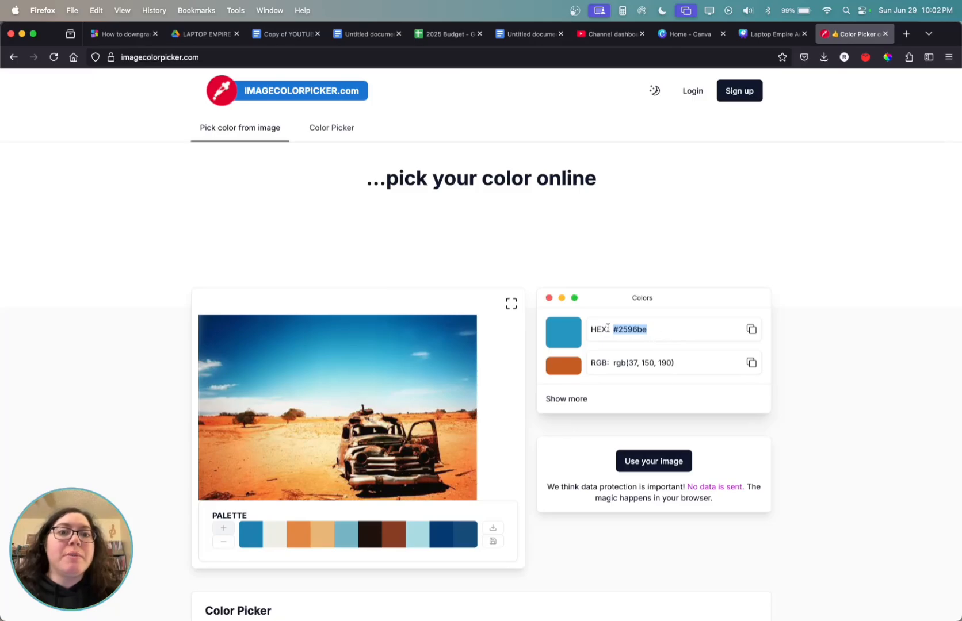
pyautogui.moveTo(614, 331); pyautogui.dragTo(650, 331)
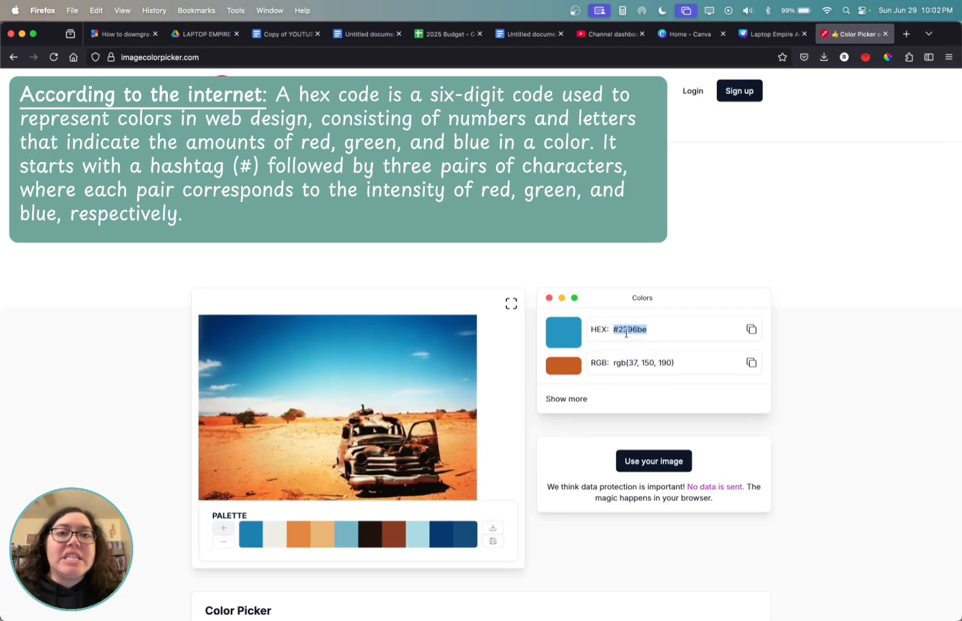
pyautogui.click(571, 342)
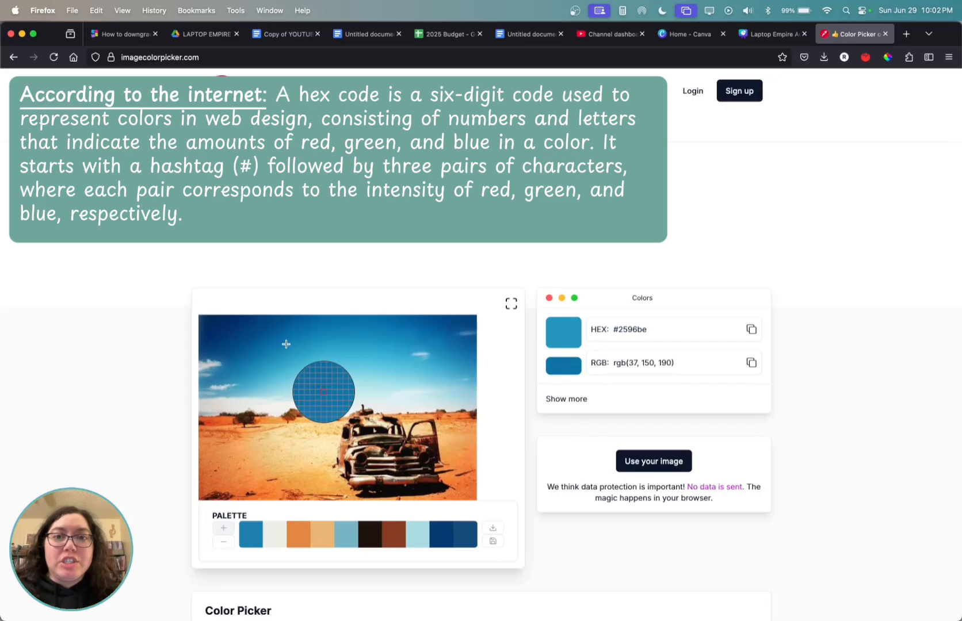
pyautogui.click(751, 331)
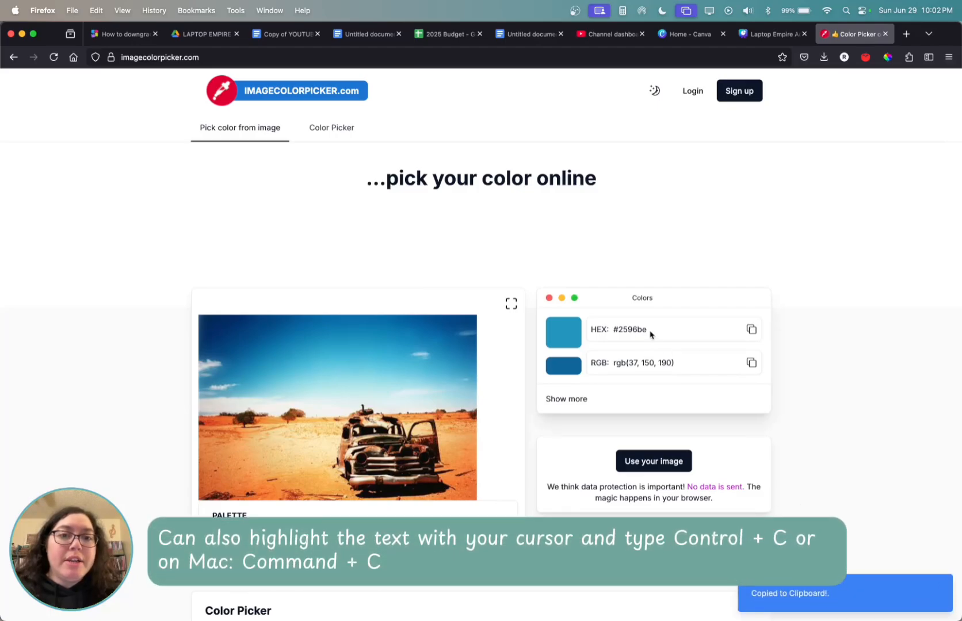
pyautogui.moveTo(650, 331); pyautogui.dragTo(617, 329)
pyautogui.click(688, 333)
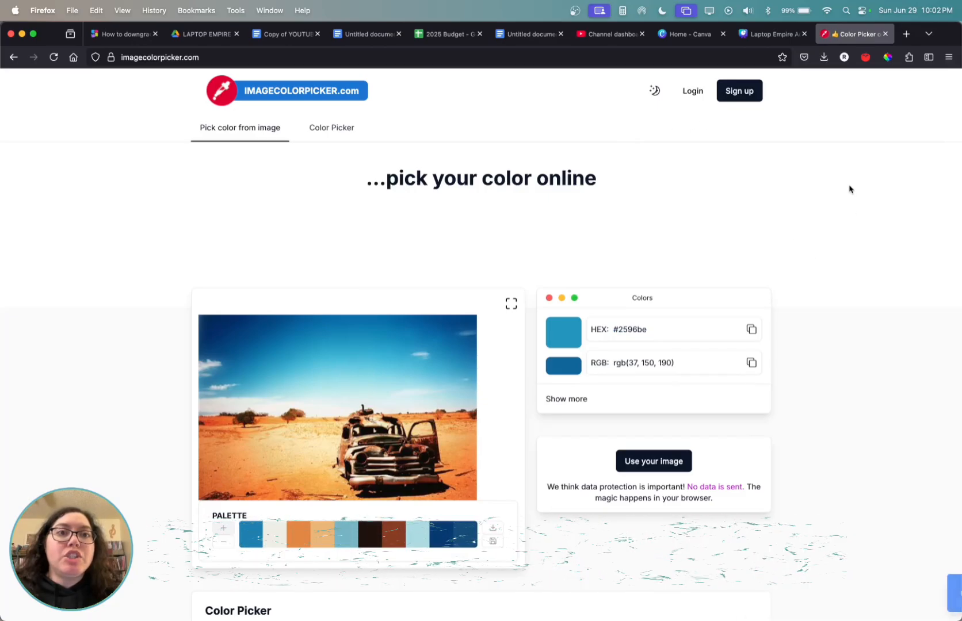
# - Switch back to the Canva design and set page 5's solid background to the copied hex code #2596BE
pyautogui.click(763, 36)
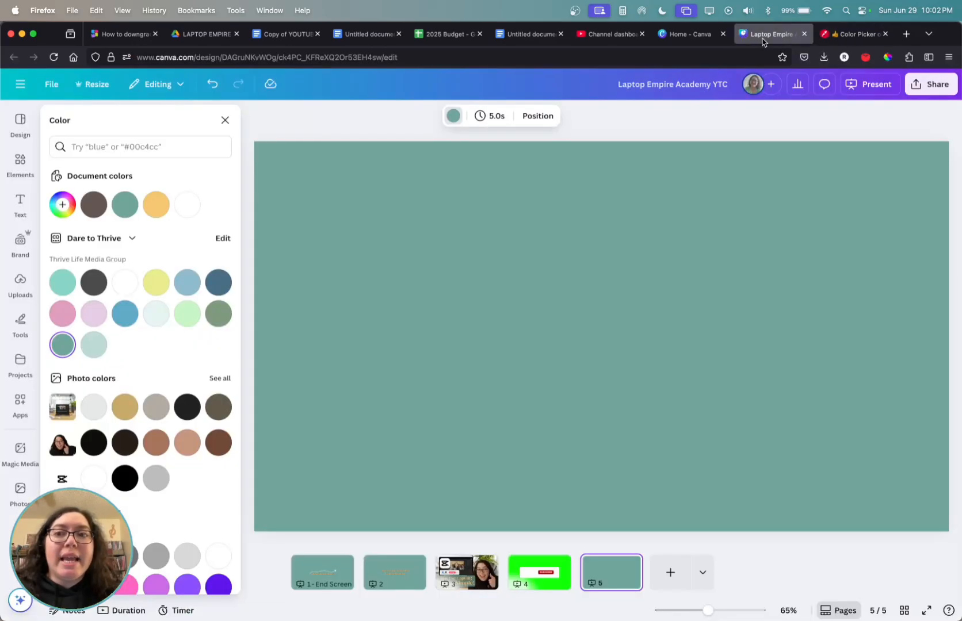
pyautogui.click(63, 205)
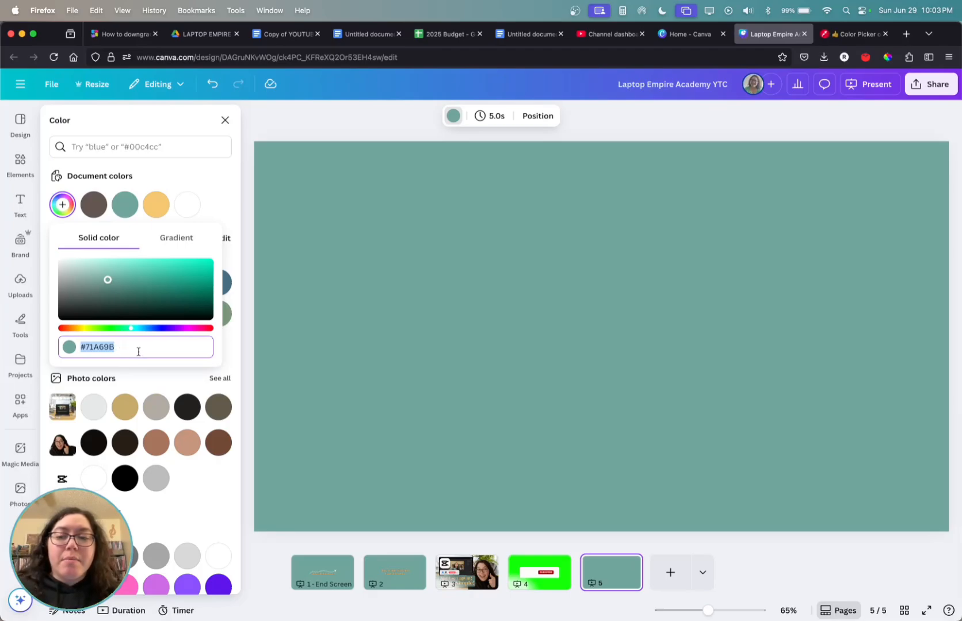
pyautogui.press('super+v')
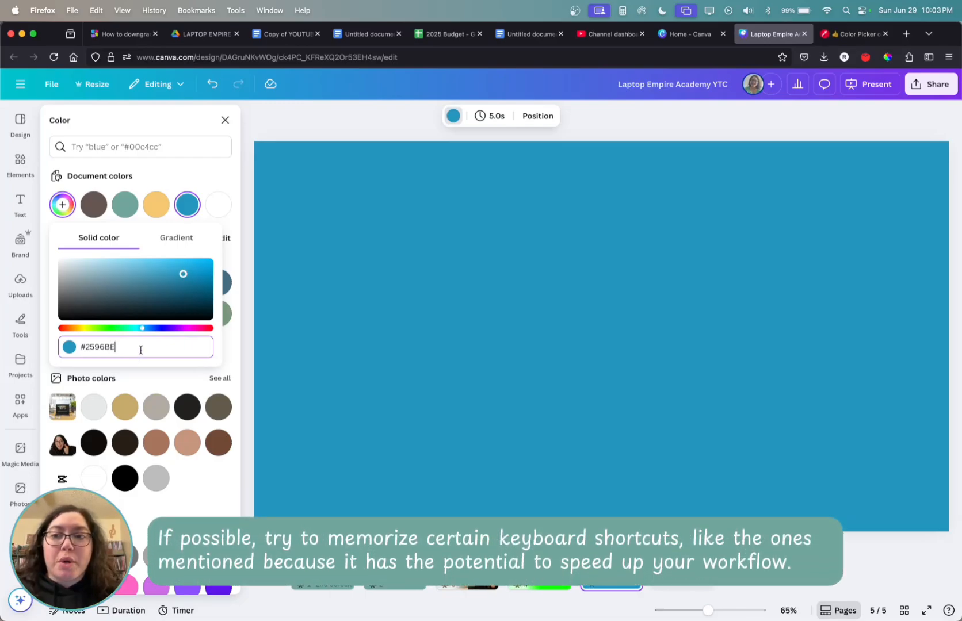
pyautogui.press('Escape')
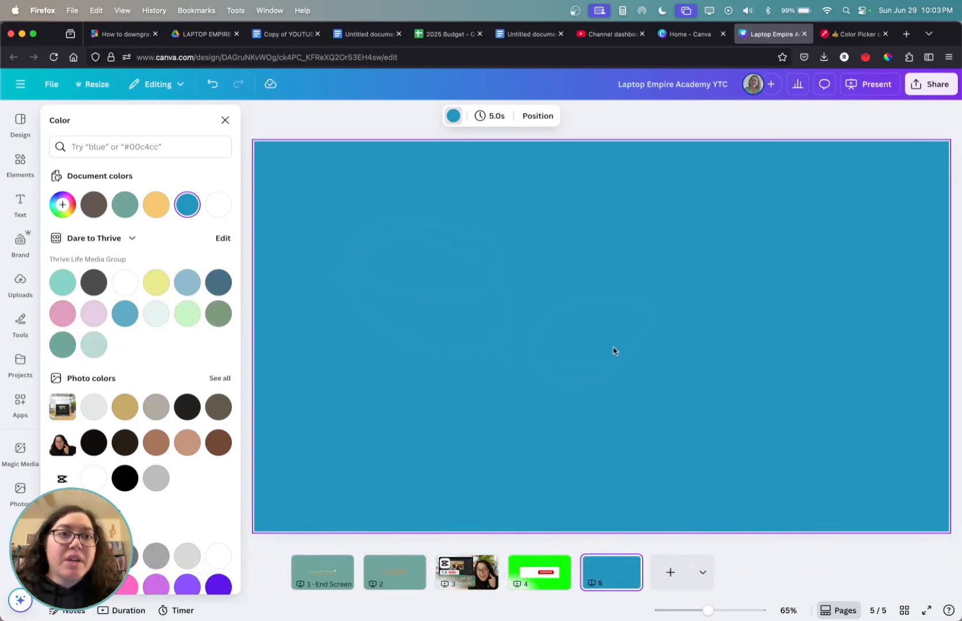
# - Return to imagecolorpicker.com, browse its Pexels photos for an image to use and load the pink-and-teal marbled paint photo
pyautogui.click(846, 36)
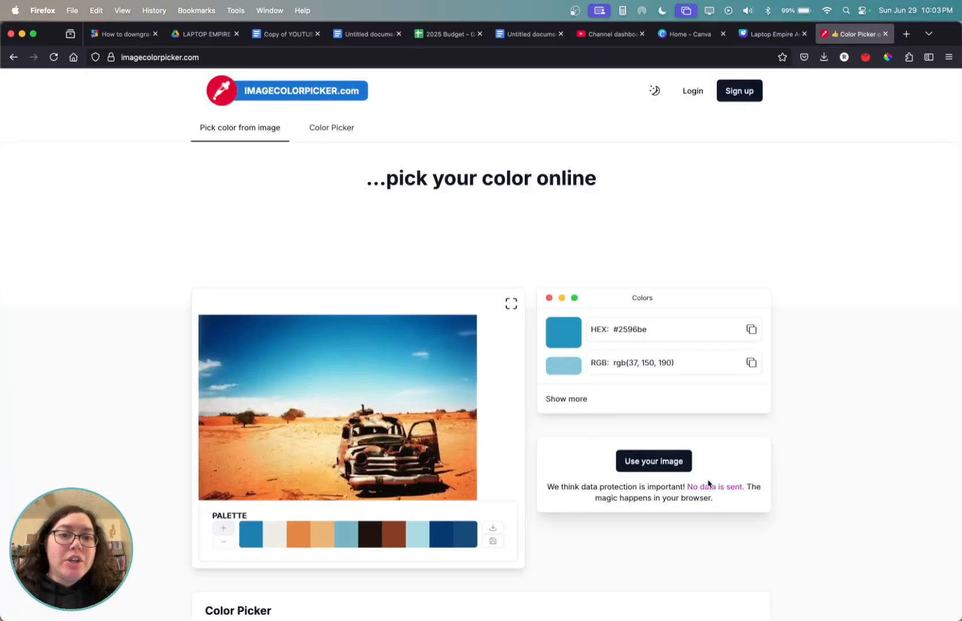
pyautogui.click(648, 462)
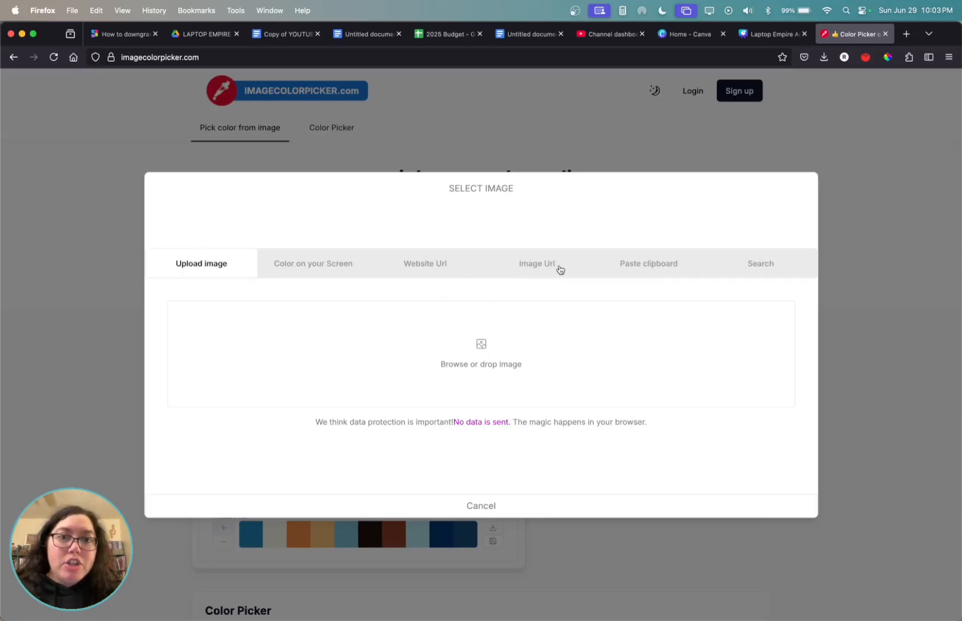
pyautogui.click(760, 266)
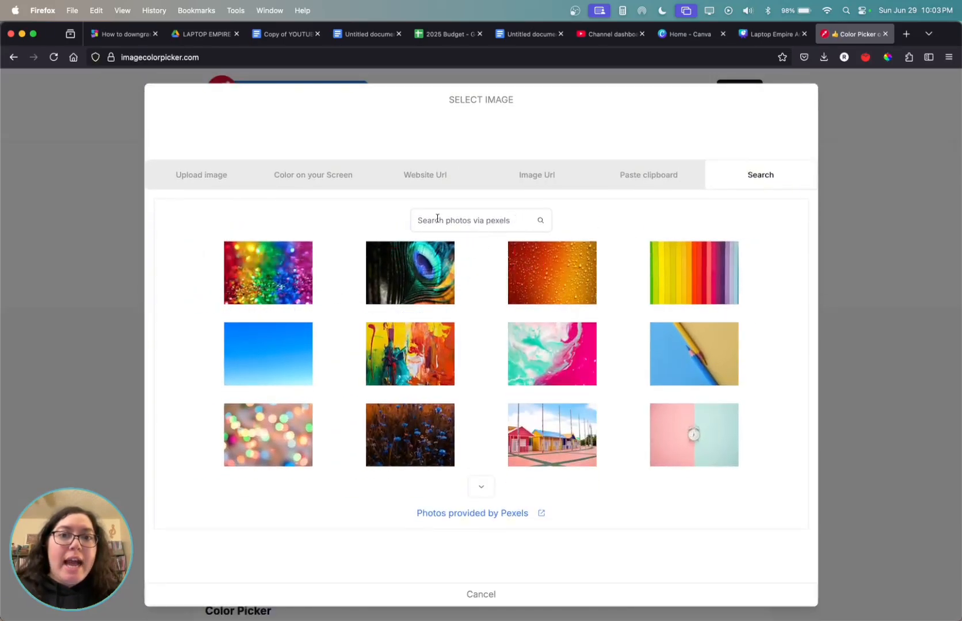
pyautogui.click(485, 487)
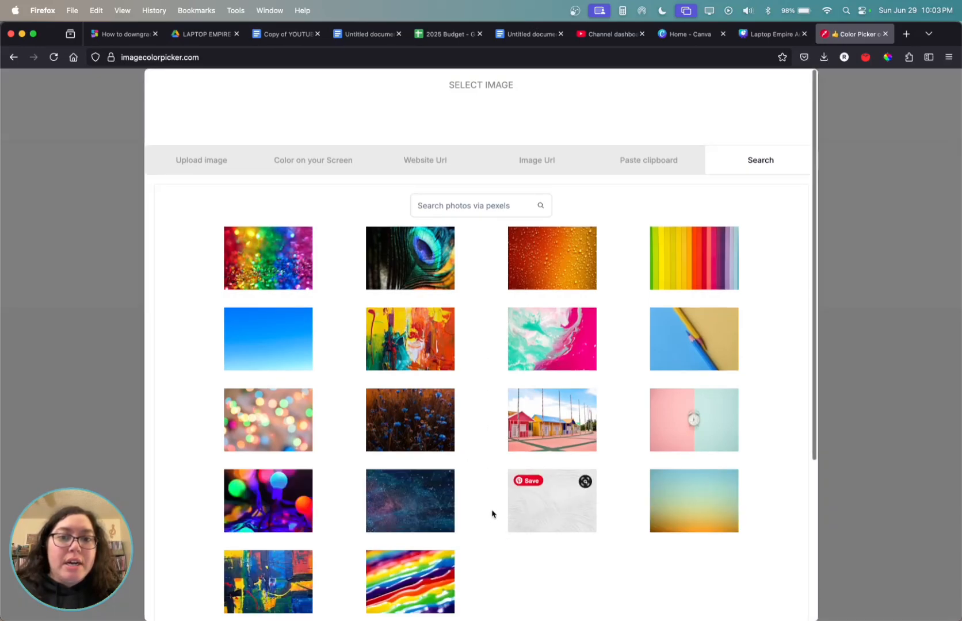
pyautogui.scroll(-4, 485, 499)
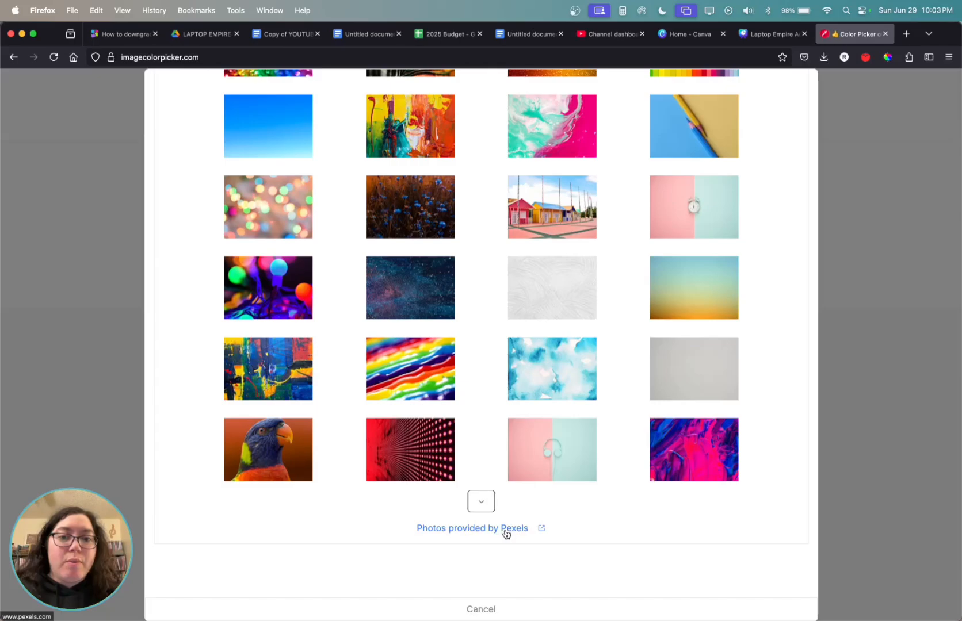
pyautogui.scroll(4, 484, 466)
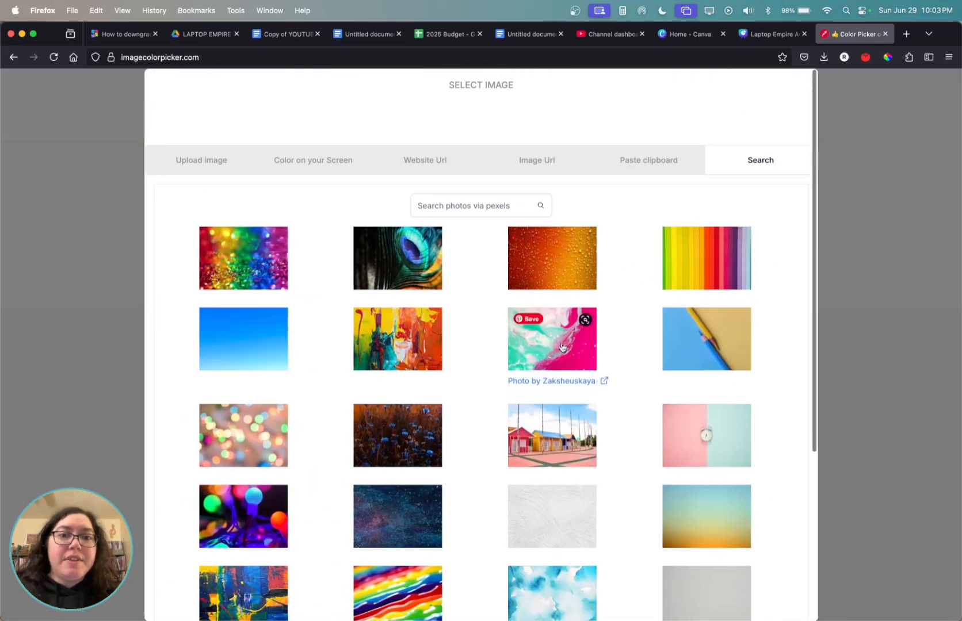
pyautogui.click(566, 355)
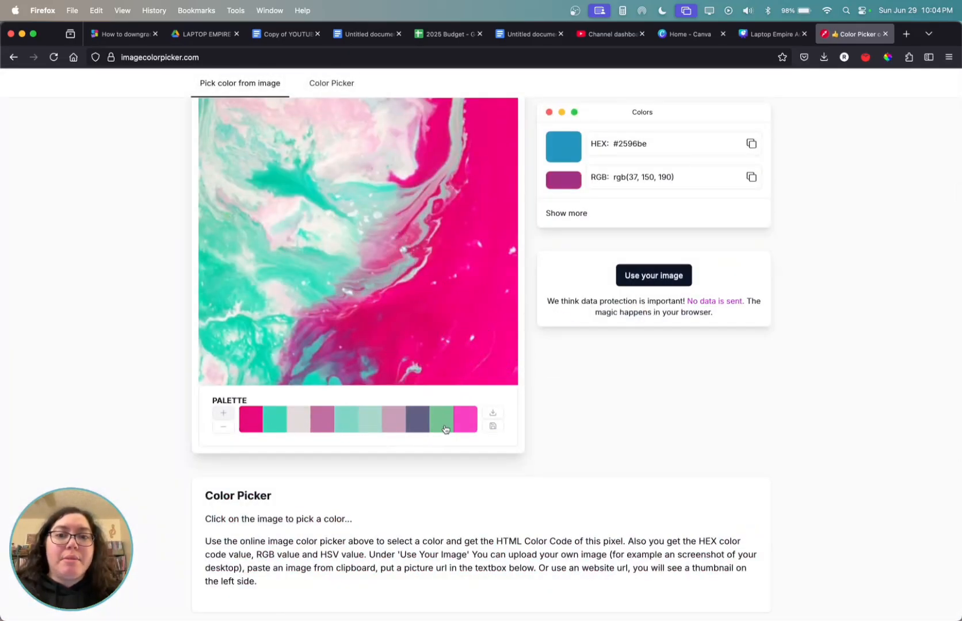
# - Sample several colors from the marbled photo, including #58d7be and #c5e0db, ending on the pale teal #b3ddd4
pyautogui.scroll(3, 463, 436)
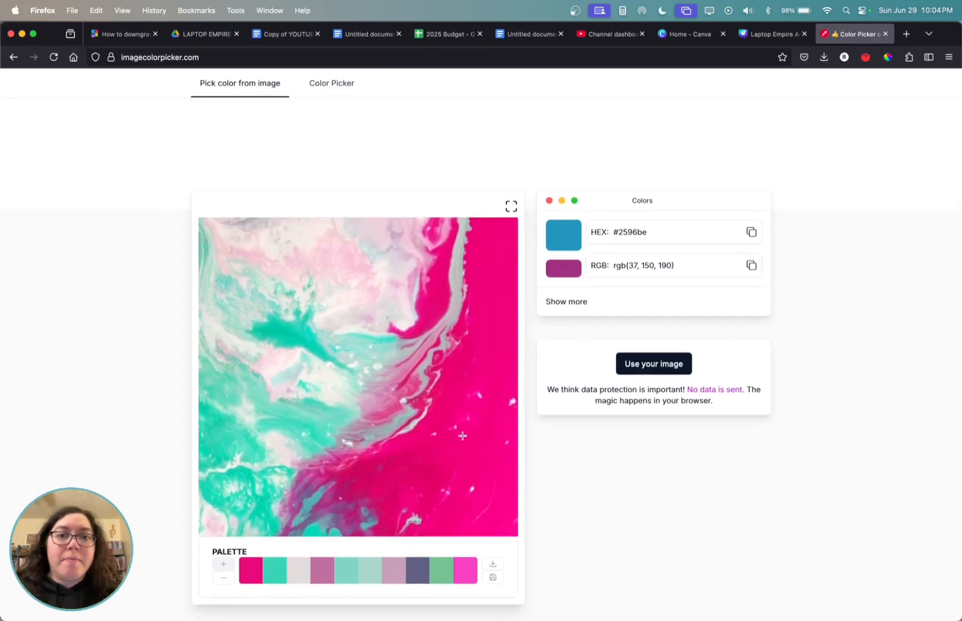
pyautogui.scroll(-1, 462, 436)
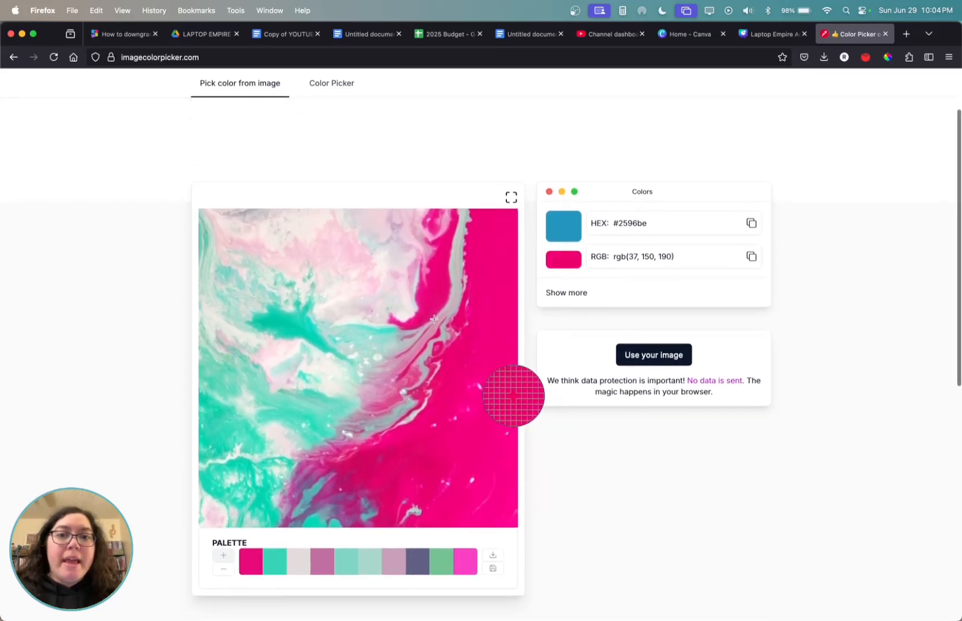
pyautogui.click(308, 396)
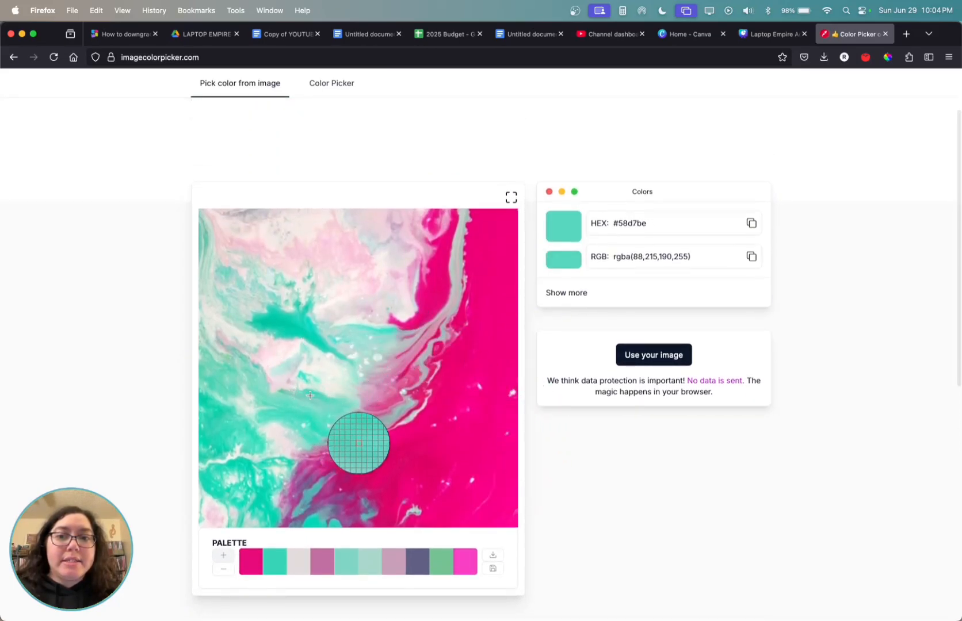
pyautogui.click(407, 421)
pyautogui.click(309, 361)
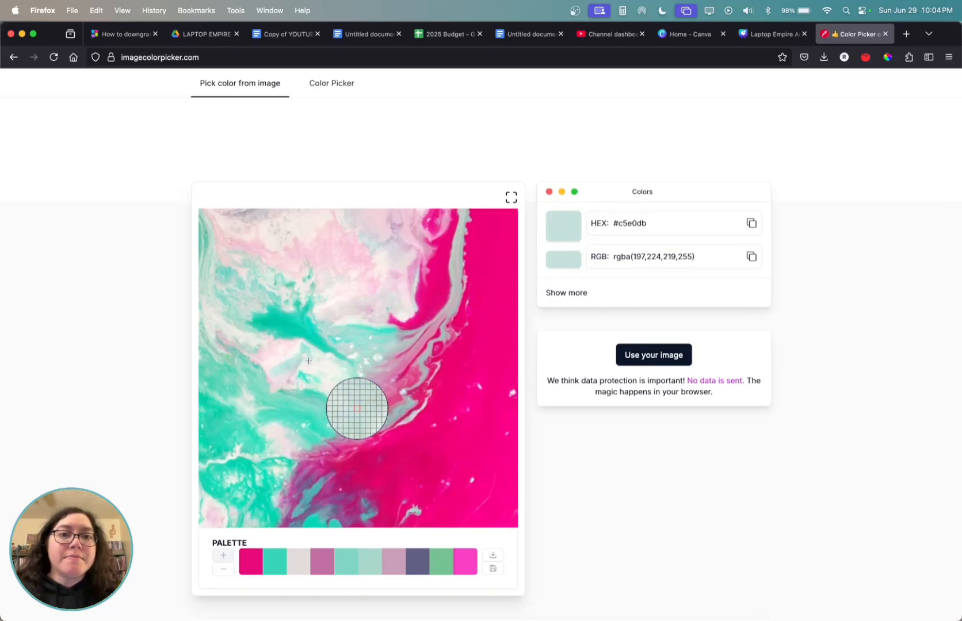
pyautogui.click(321, 339)
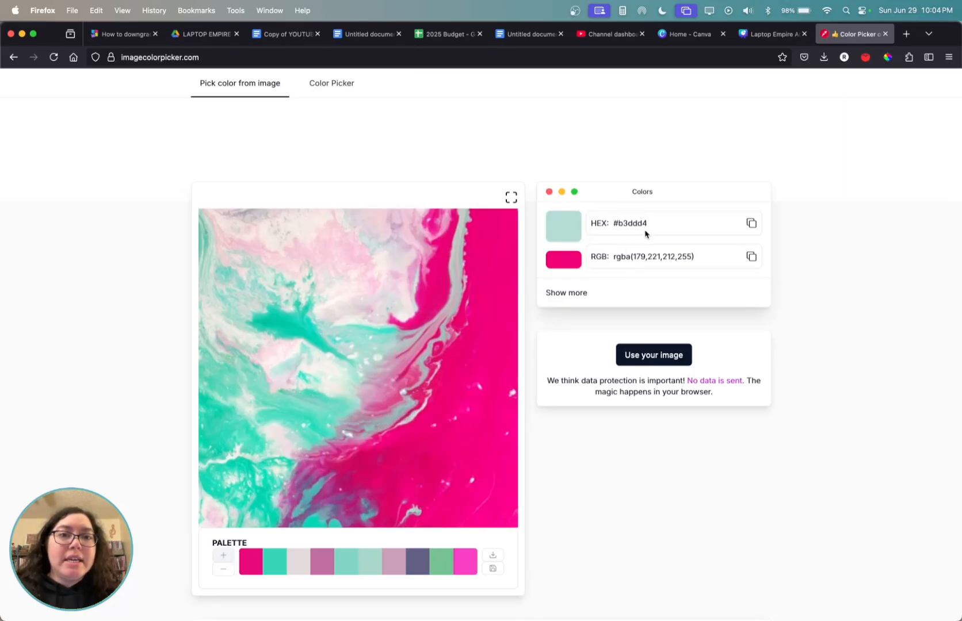
# - Copy the sampled hex code #b3ddd4 and, in the Canva design, apply it as page 5's solid background color
pyautogui.moveTo(648, 224); pyautogui.dragTo(611, 230)
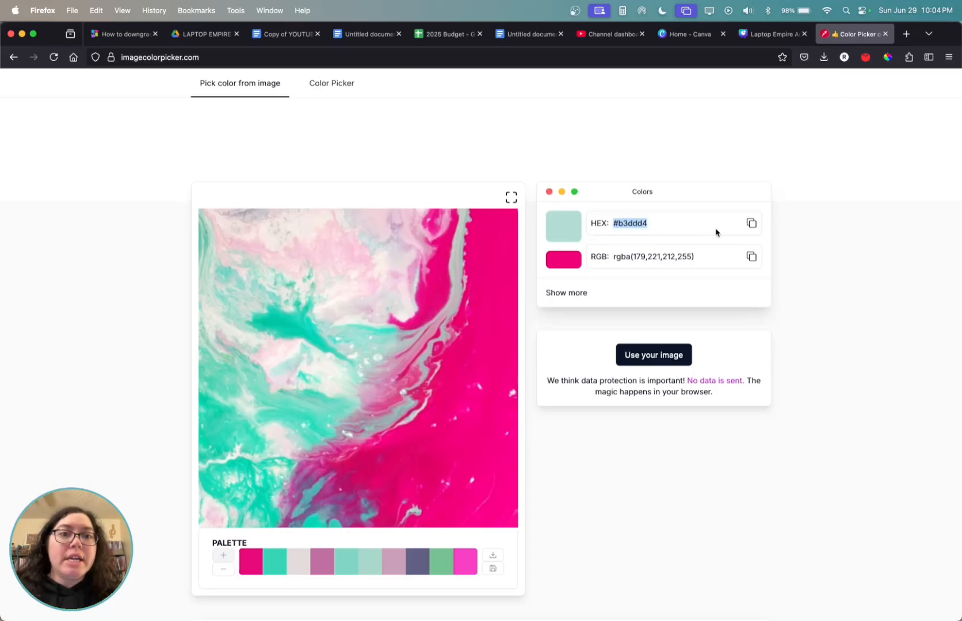
pyautogui.click(751, 223)
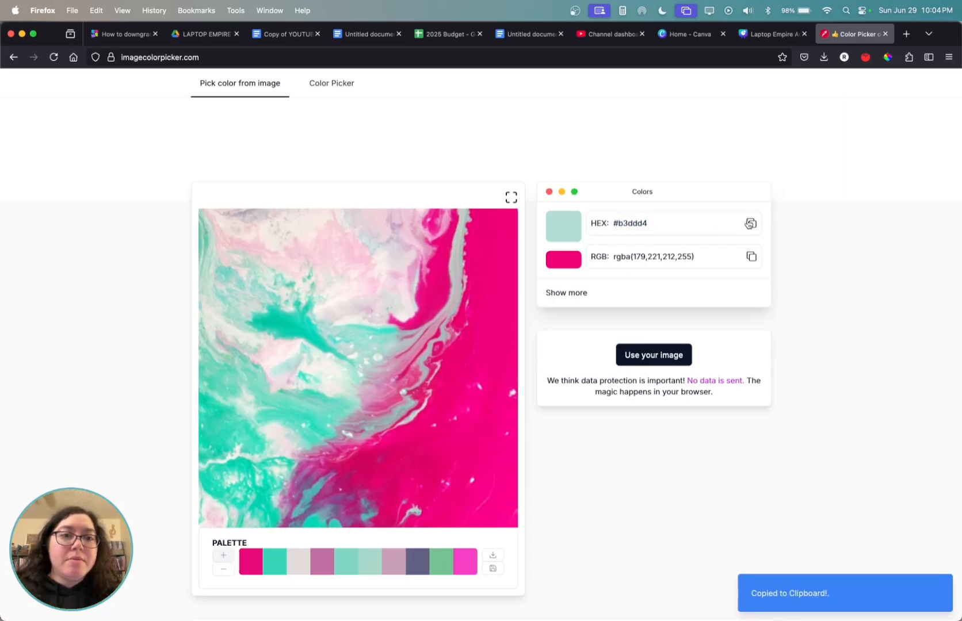
pyautogui.click(769, 34)
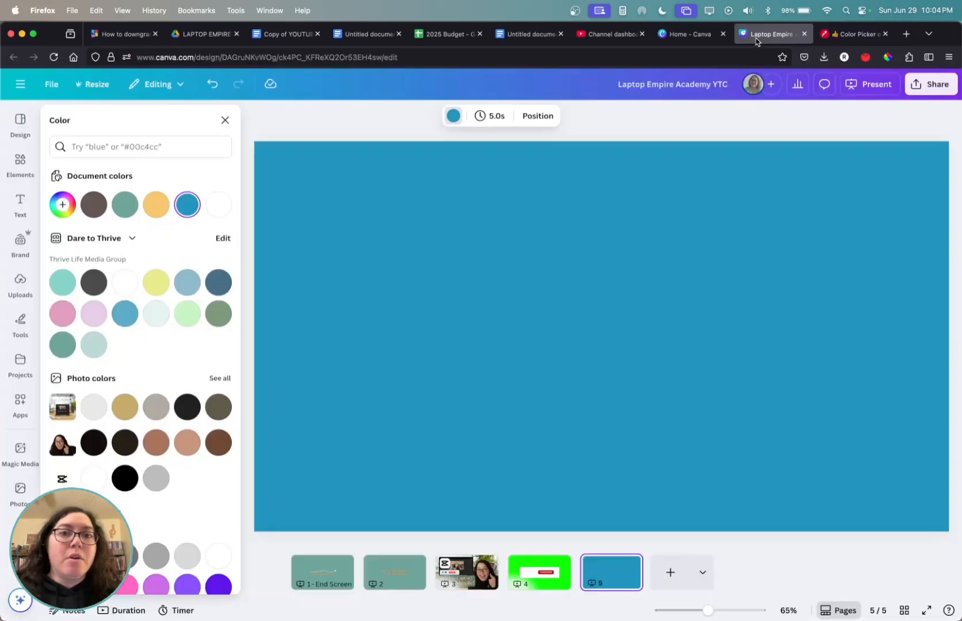
pyautogui.click(63, 205)
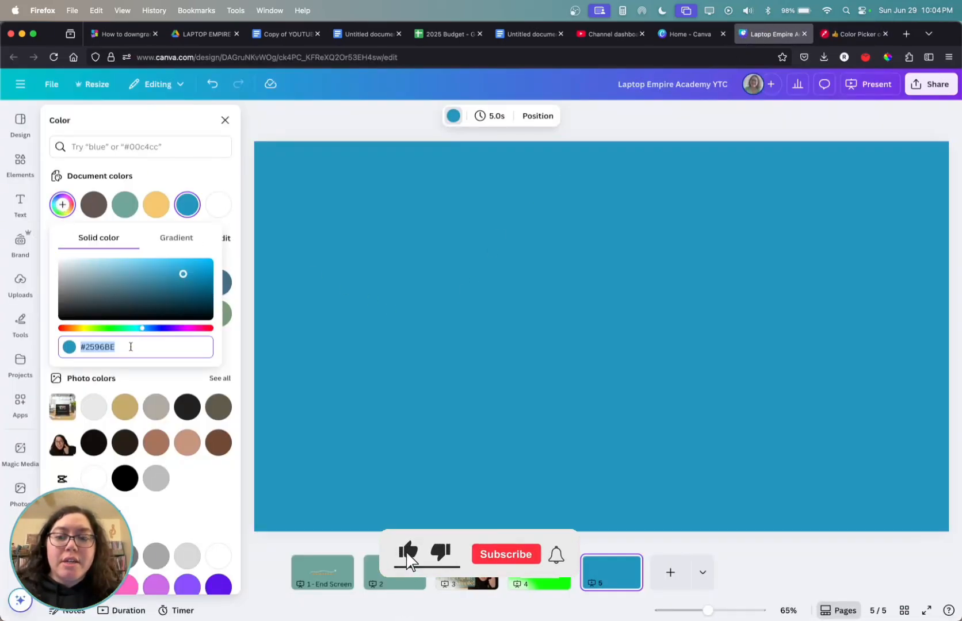
pyautogui.press('super+v')
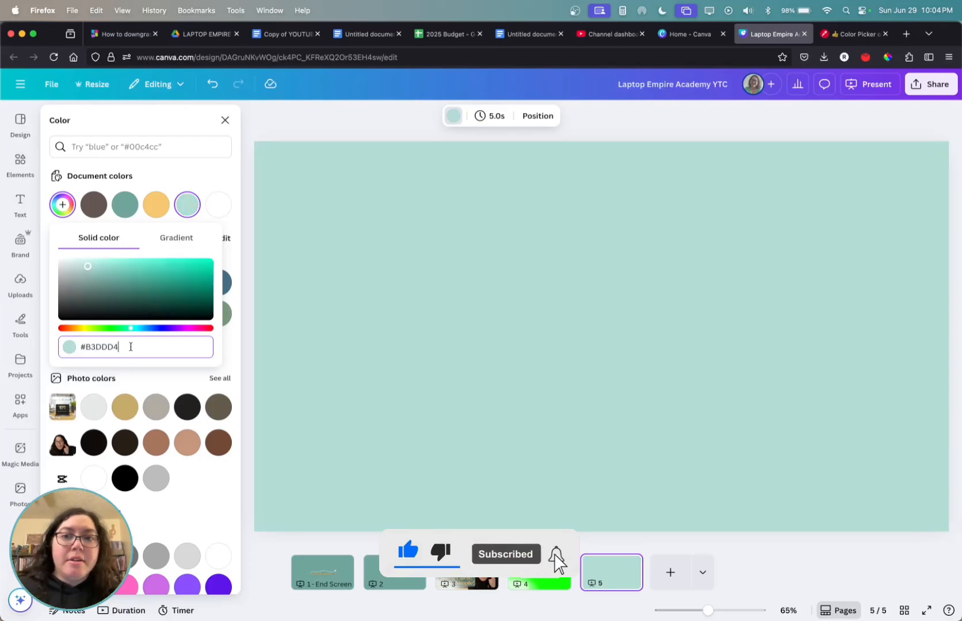
pyautogui.press('Return')
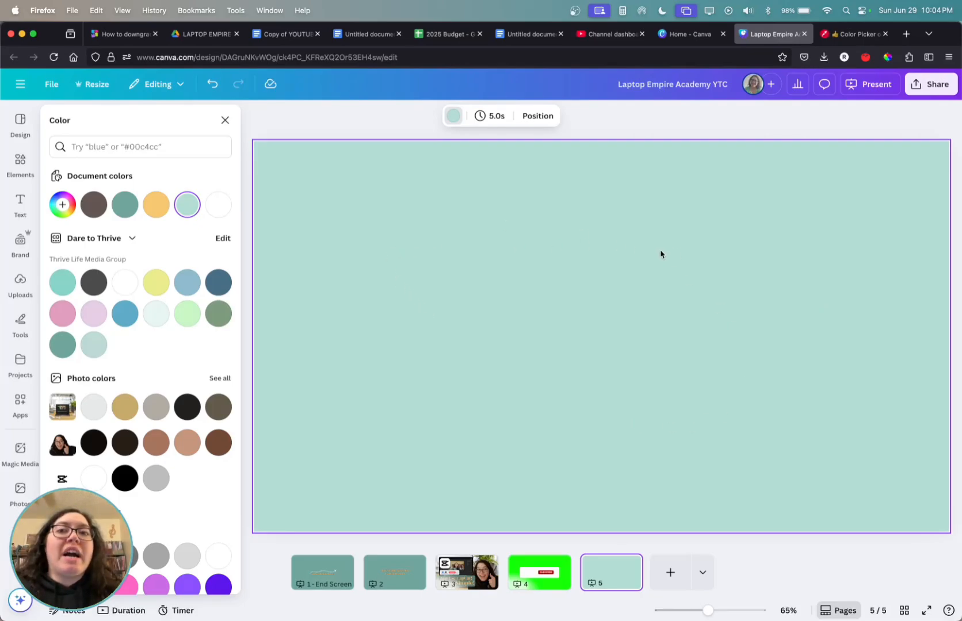
pyautogui.click(62, 205)
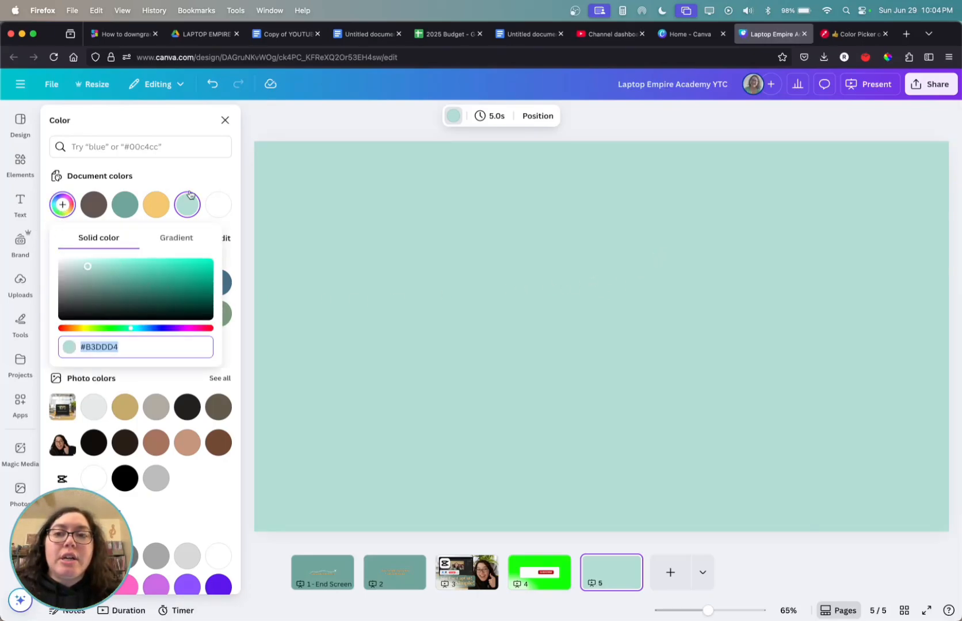
pyautogui.click(618, 213)
pyautogui.click(855, 34)
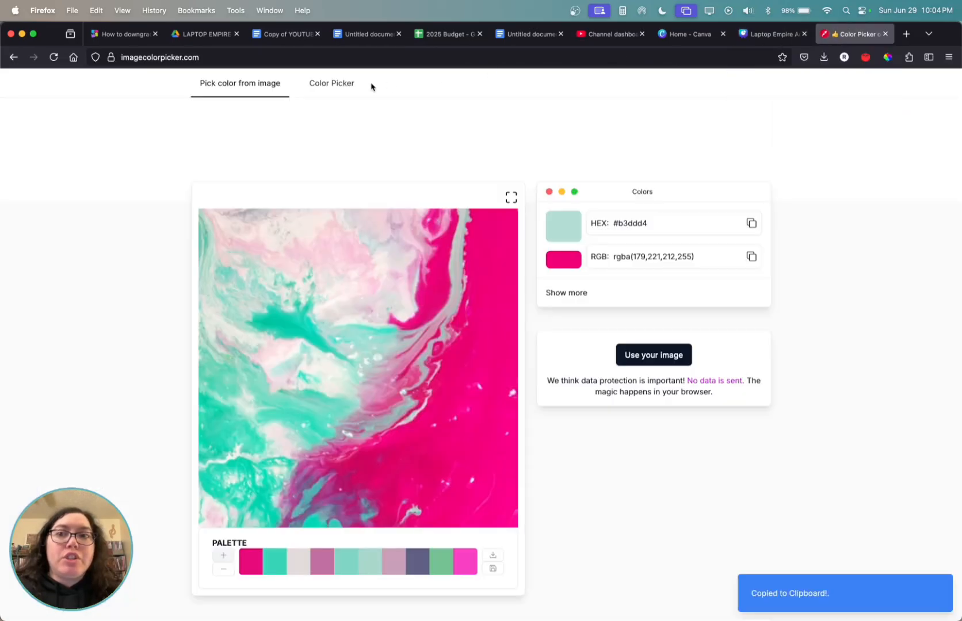
pyautogui.click(214, 61)
pyautogui.click(844, 159)
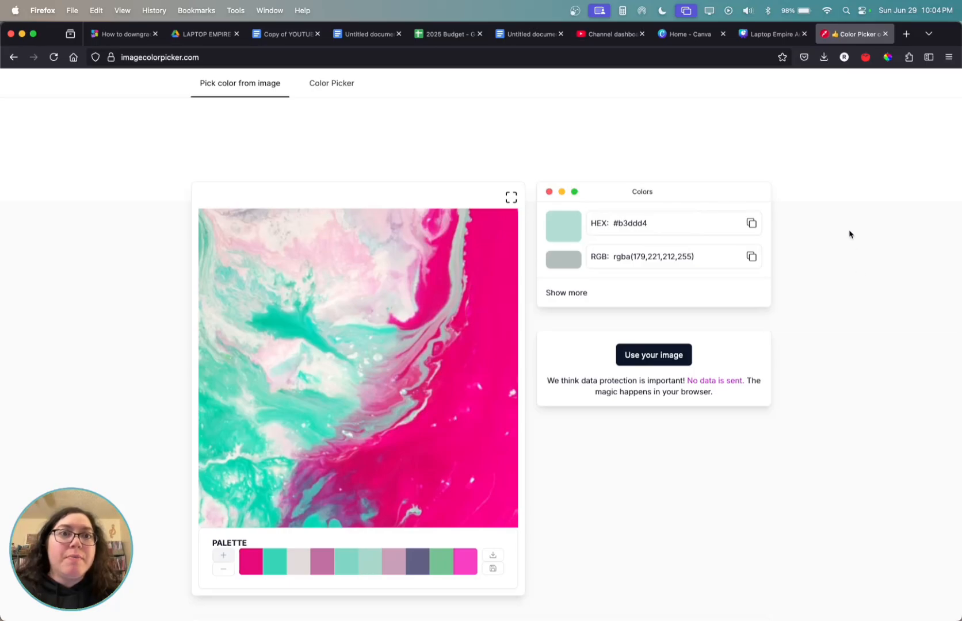
# - Return to the Canva design and set page 5's background to the Dare to Thrive brand color #71a69b
pyautogui.click(749, 41)
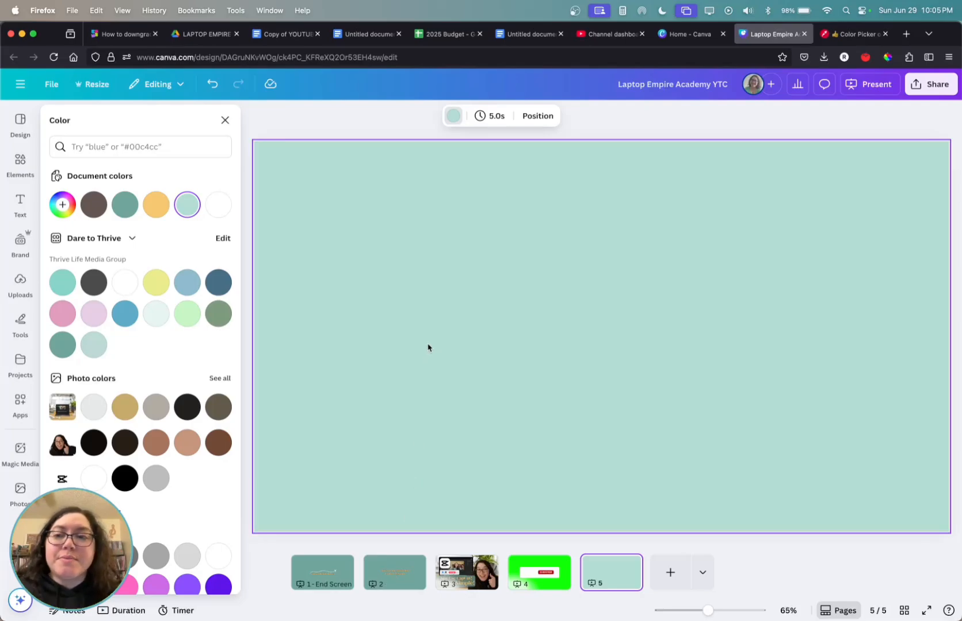
pyautogui.click(60, 348)
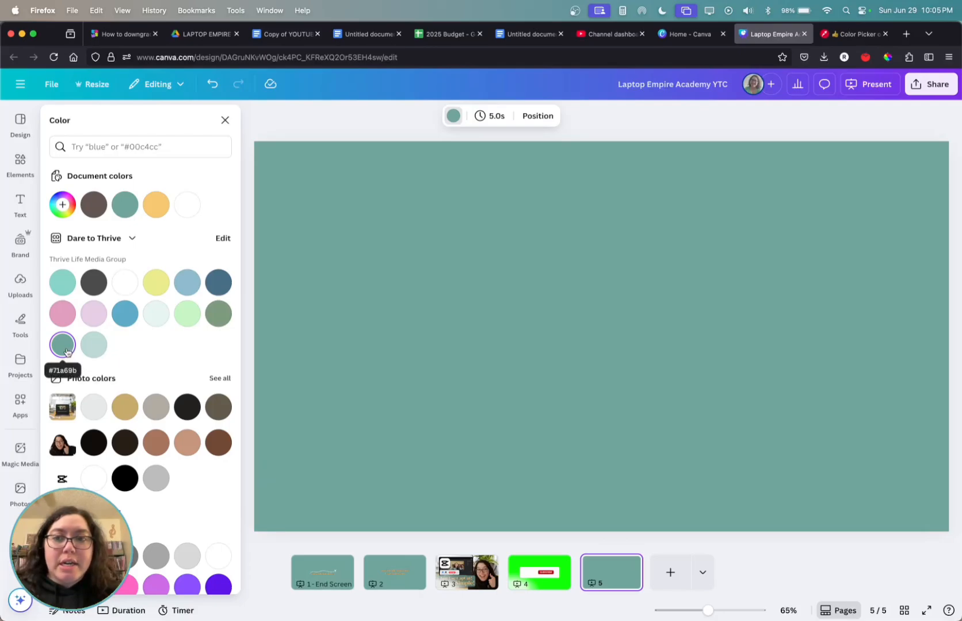
# - Duplicate page 2, the "How To Add Assets Into CapCut Desktop" title page, and open the copy
pyautogui.click(397, 567)
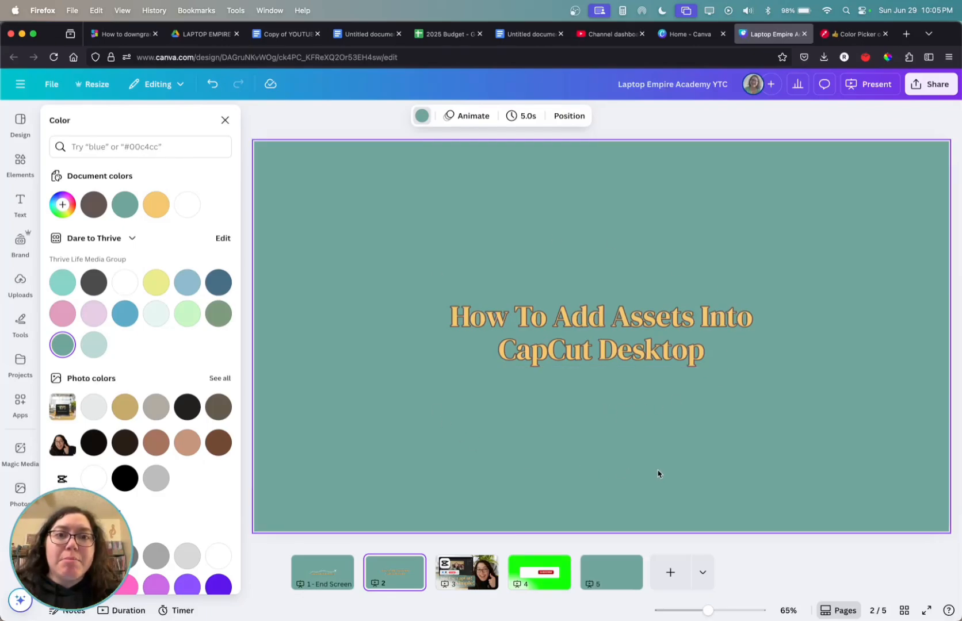
pyautogui.moveTo(412, 590)
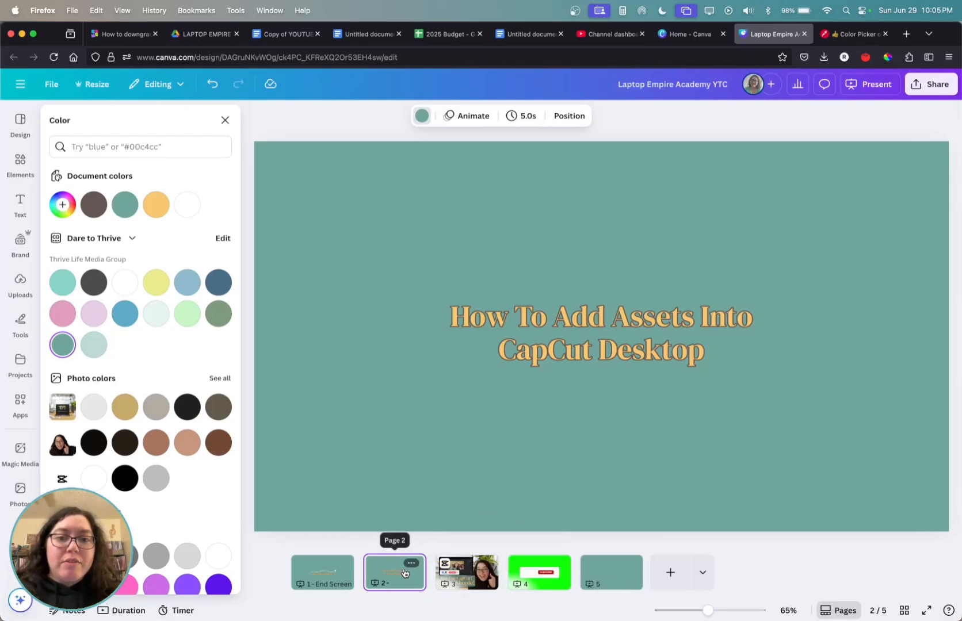
pyautogui.click(411, 564)
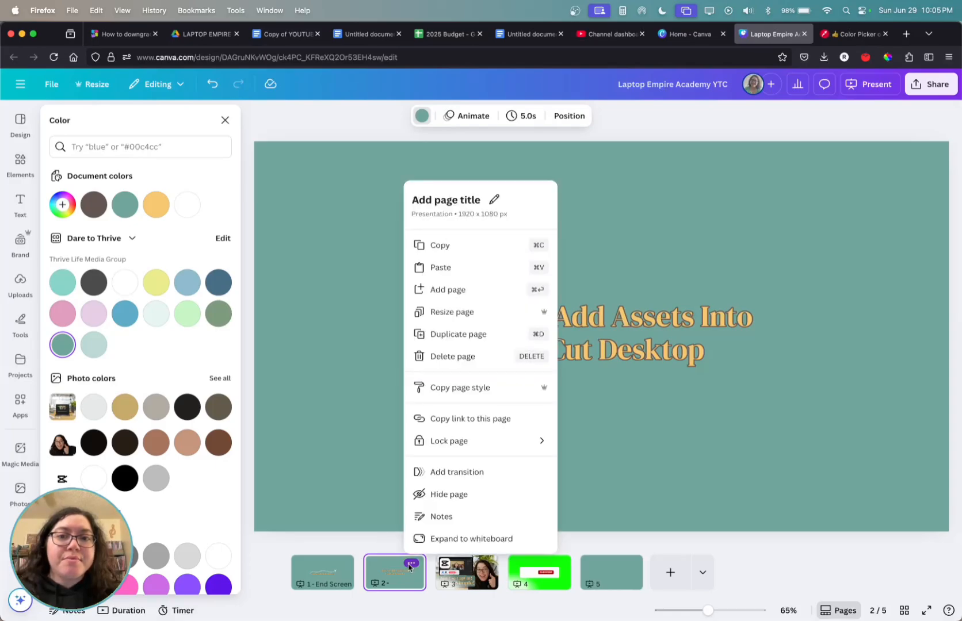
pyautogui.click(327, 452)
pyautogui.rightClick(449, 414)
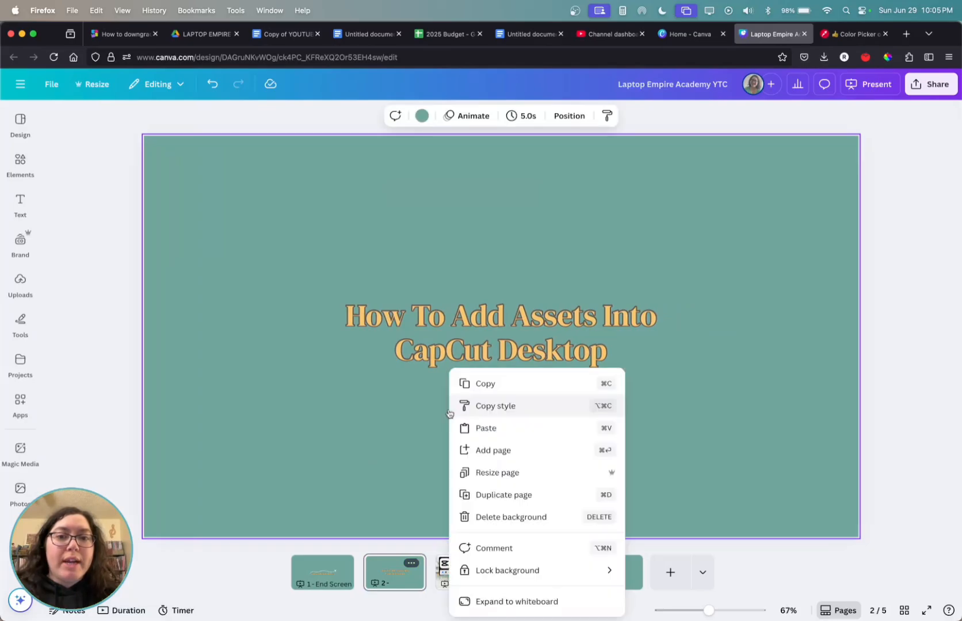
pyautogui.rightClick(423, 196)
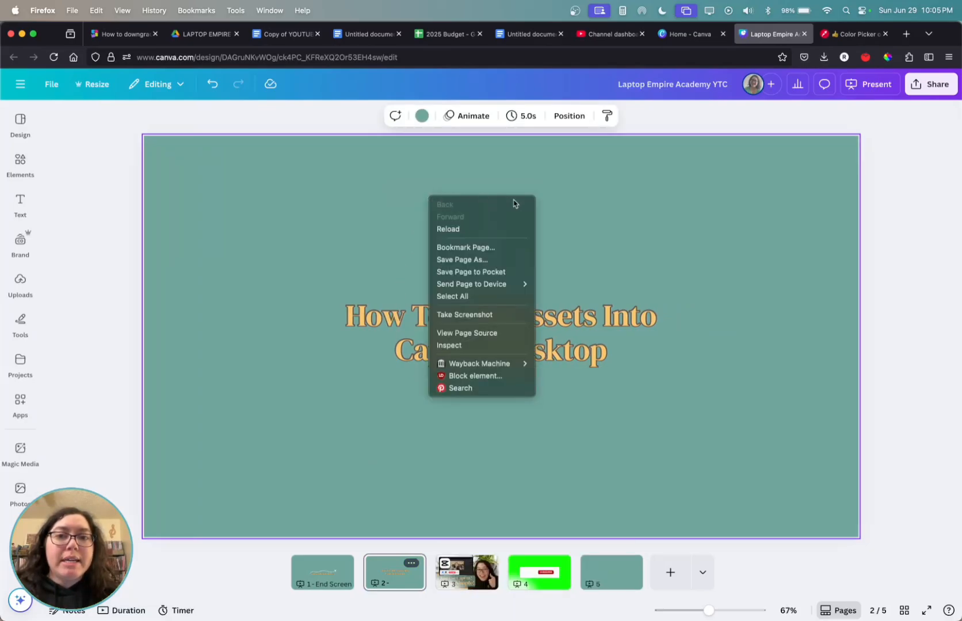
pyautogui.rightClick(637, 234)
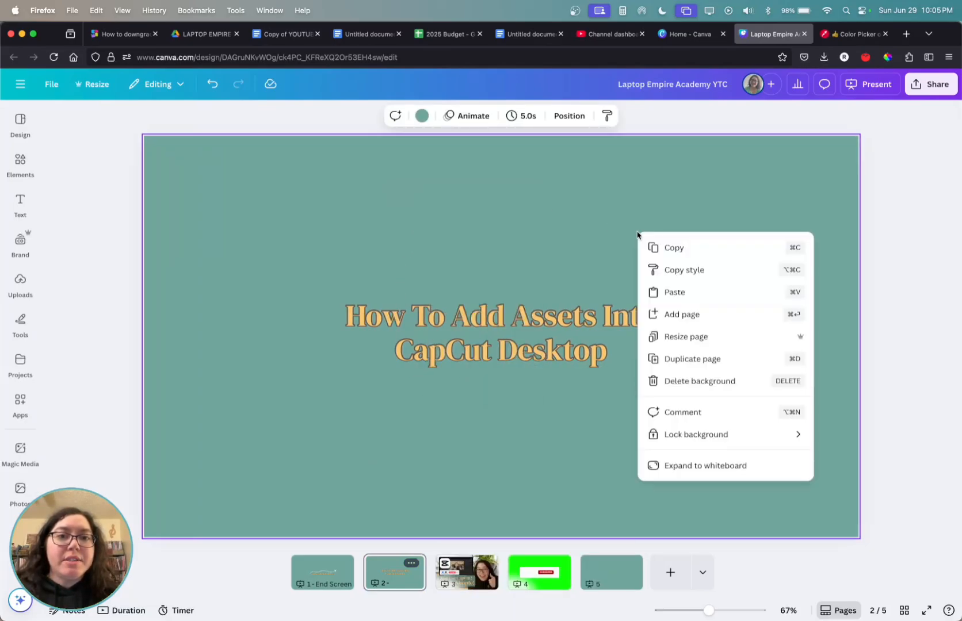
pyautogui.click(721, 361)
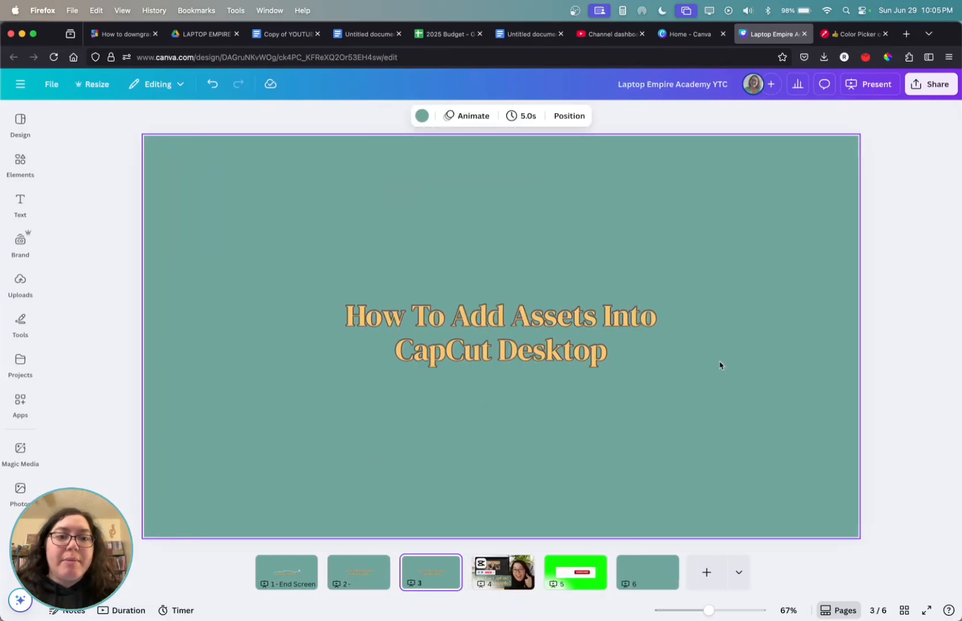
pyautogui.click(352, 586)
pyautogui.click(433, 580)
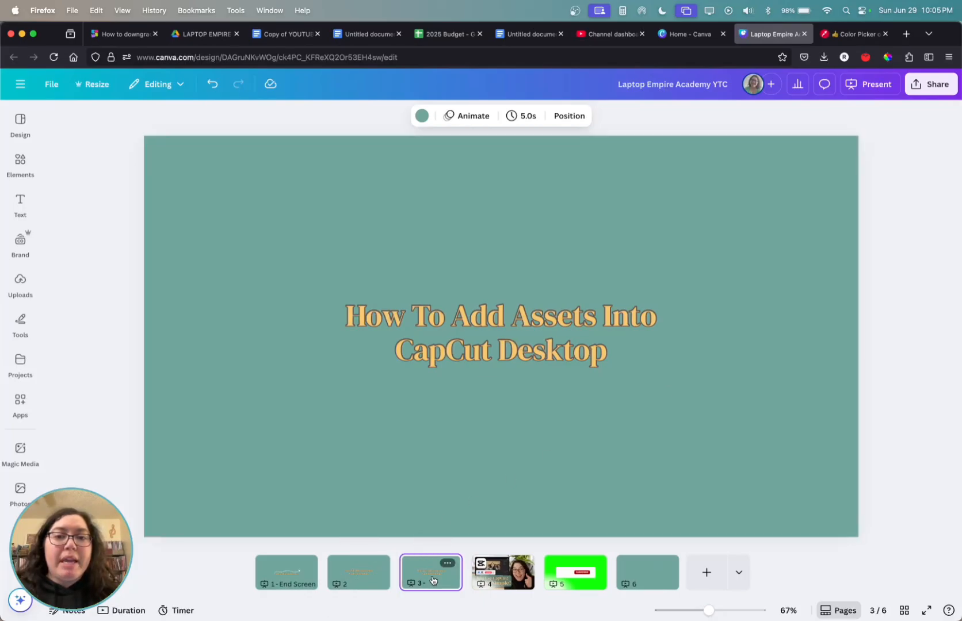
# - Select the title text on duplicated page 3 for editing, leave it as is and delete that page
pyautogui.click(532, 361)
pyautogui.moveTo(603, 349)
pyautogui.mouseDown()
pyautogui.moveTo(338, 314)
pyautogui.moveTo(652, 358)
pyautogui.moveTo(564, 343)
pyautogui.moveTo(600, 349)
pyautogui.mouseUp()
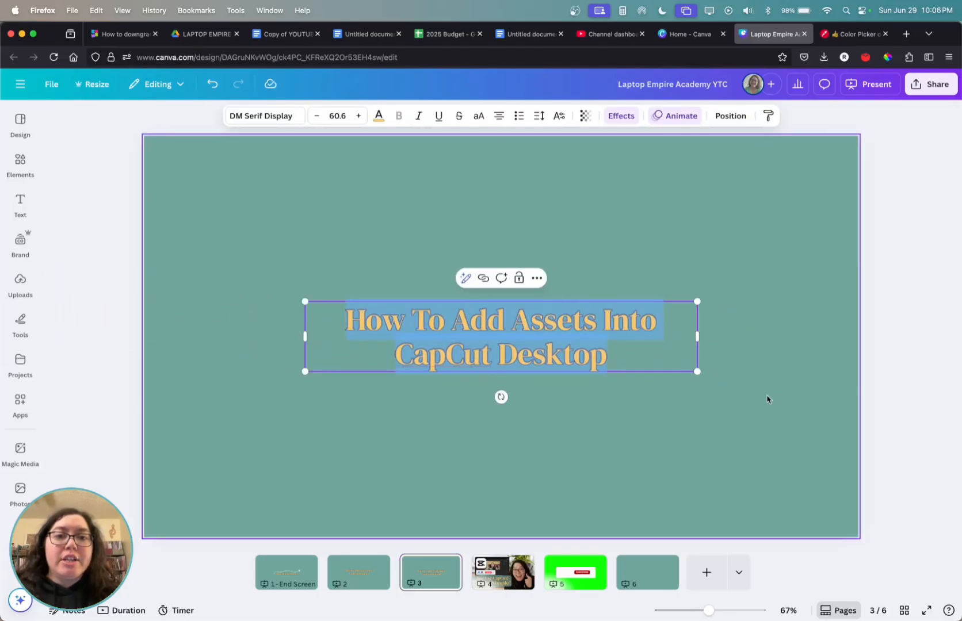
pyautogui.click(780, 403)
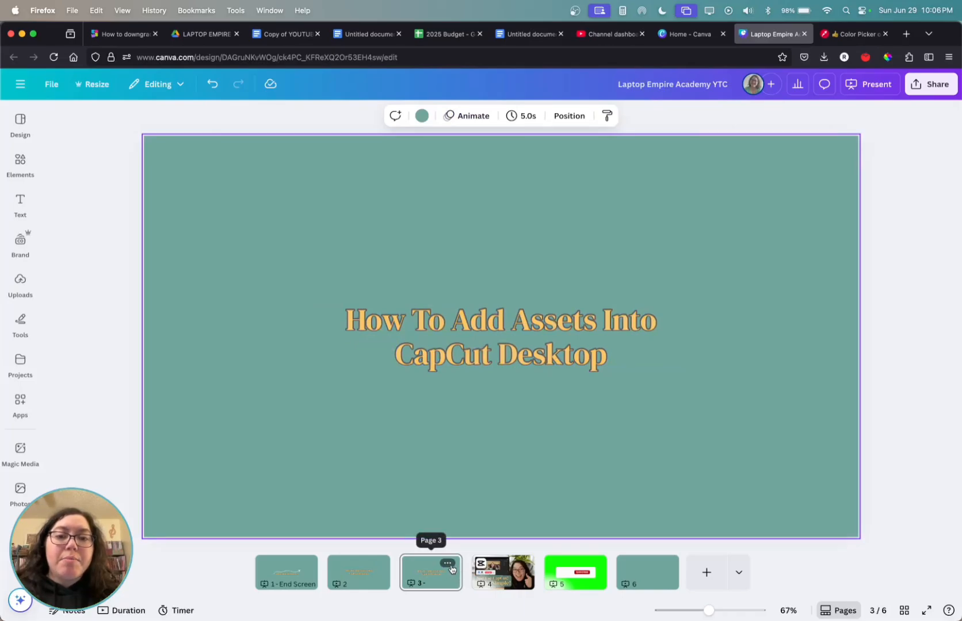
pyautogui.click(449, 564)
pyautogui.click(518, 356)
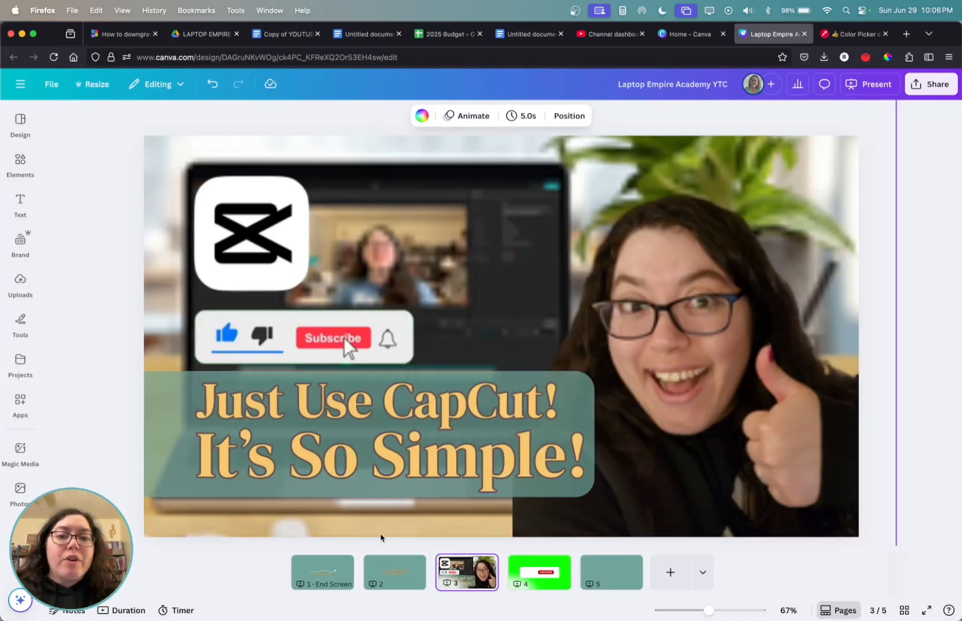
# - Compare title page 2 with blank page 5 and examine the title's text box on page 2
pyautogui.click(395, 575)
pyautogui.click(601, 575)
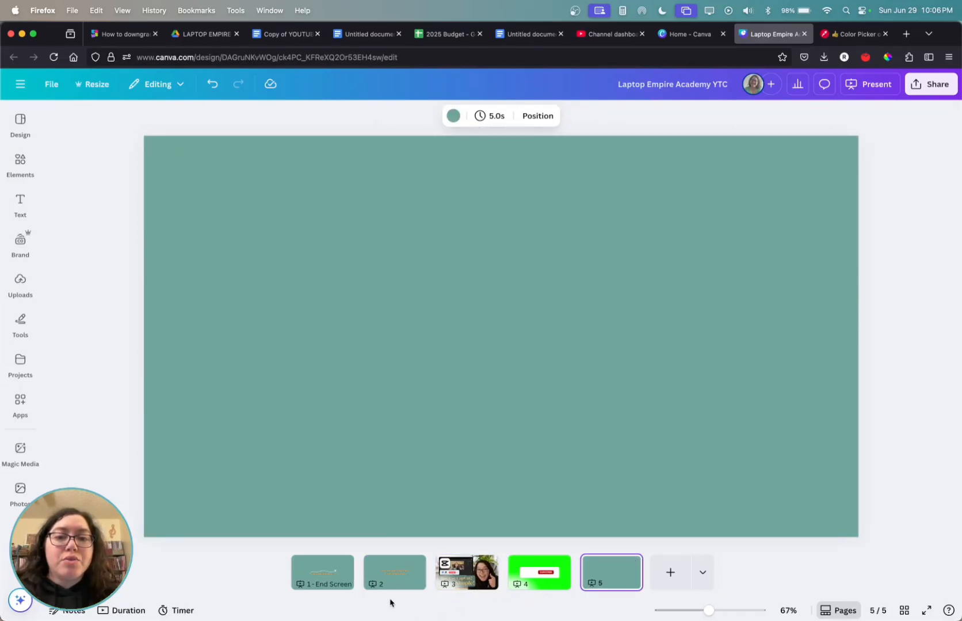
pyautogui.click(400, 582)
pyautogui.click(569, 351)
pyautogui.click(274, 339)
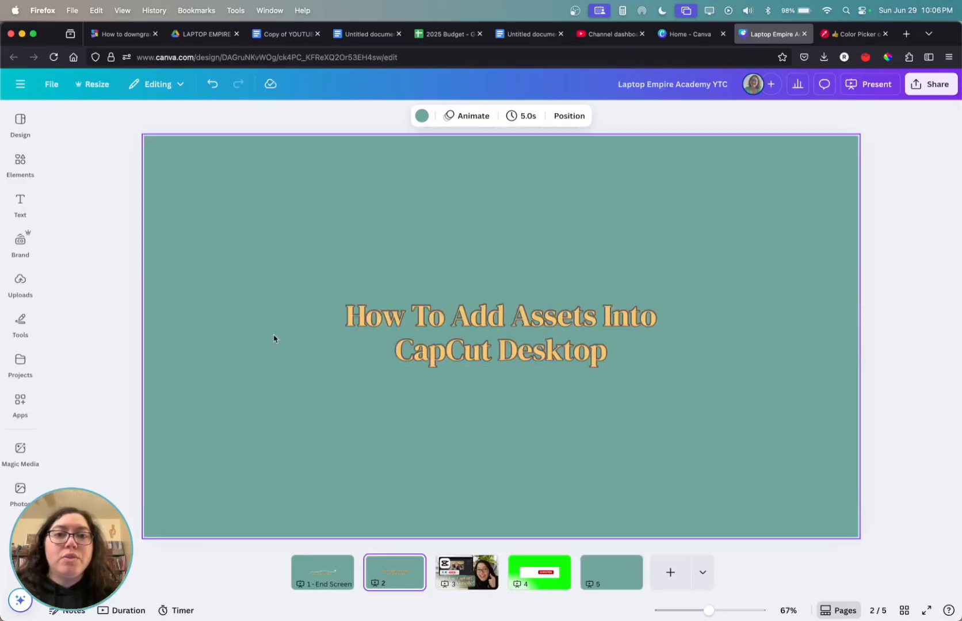
pyautogui.click(612, 583)
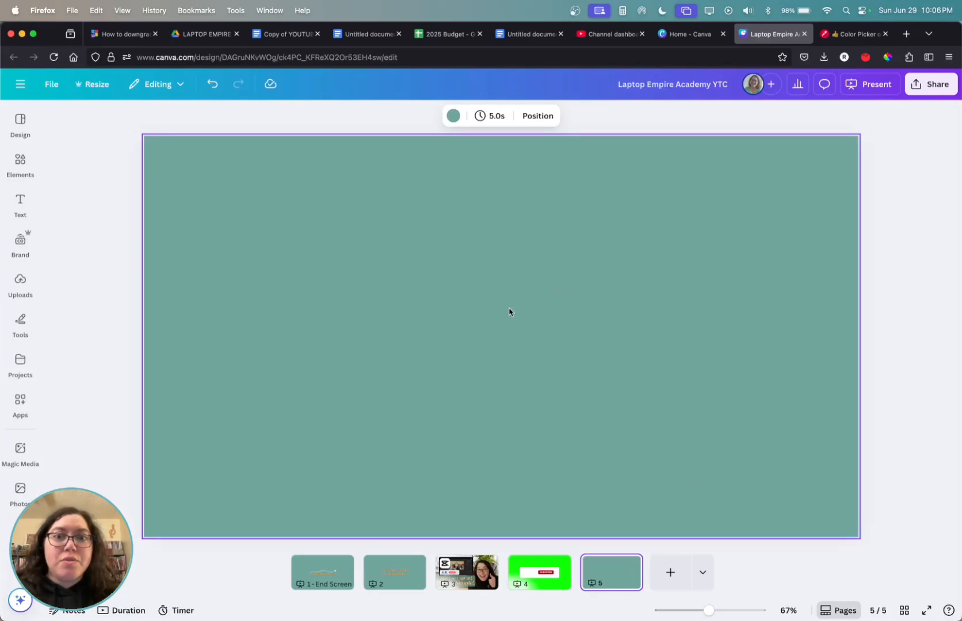
pyautogui.click(385, 576)
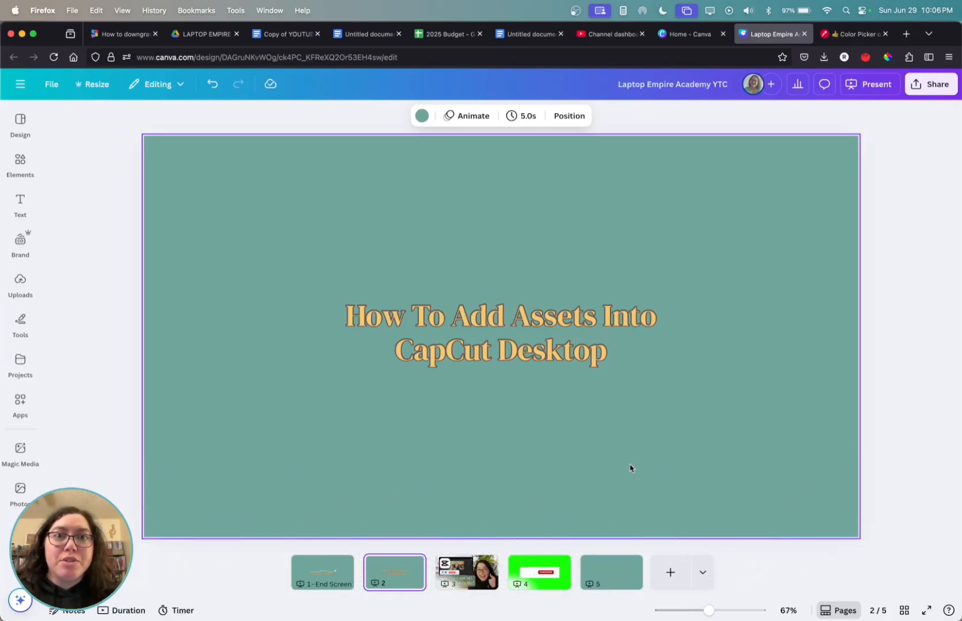
pyautogui.click(499, 330)
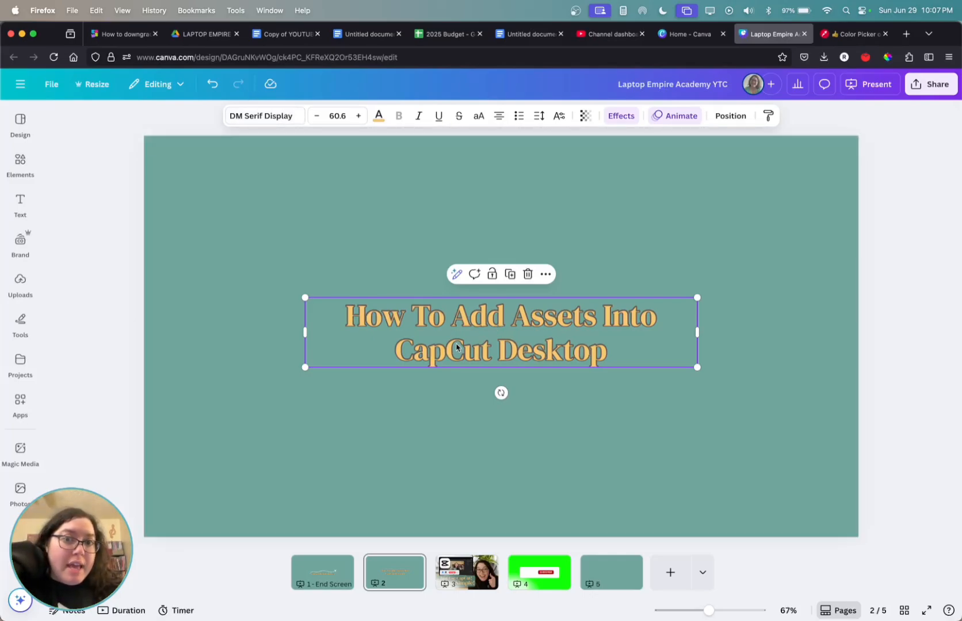
pyautogui.click(467, 415)
pyautogui.click(492, 354)
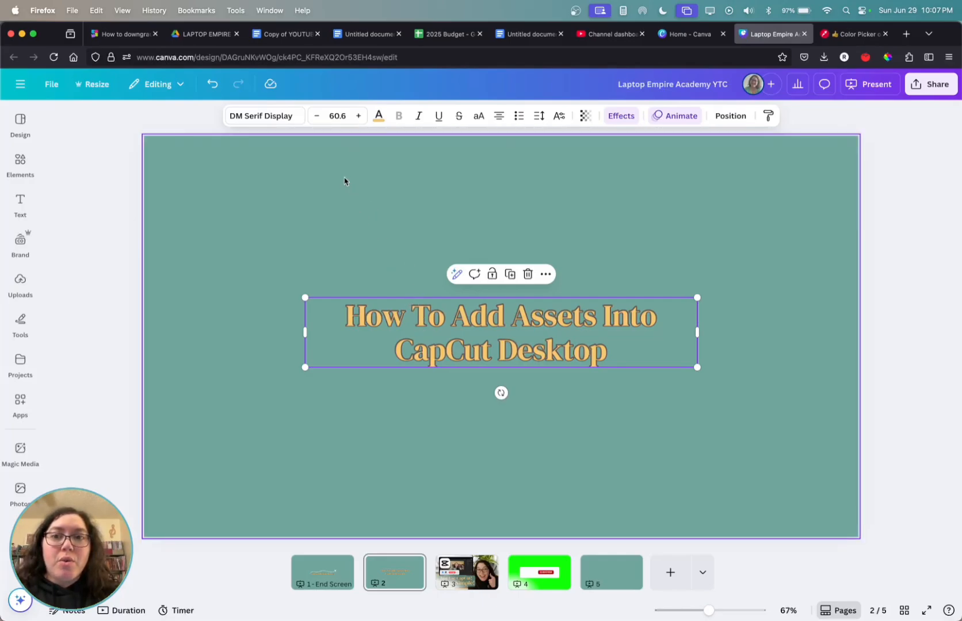
pyautogui.click(527, 454)
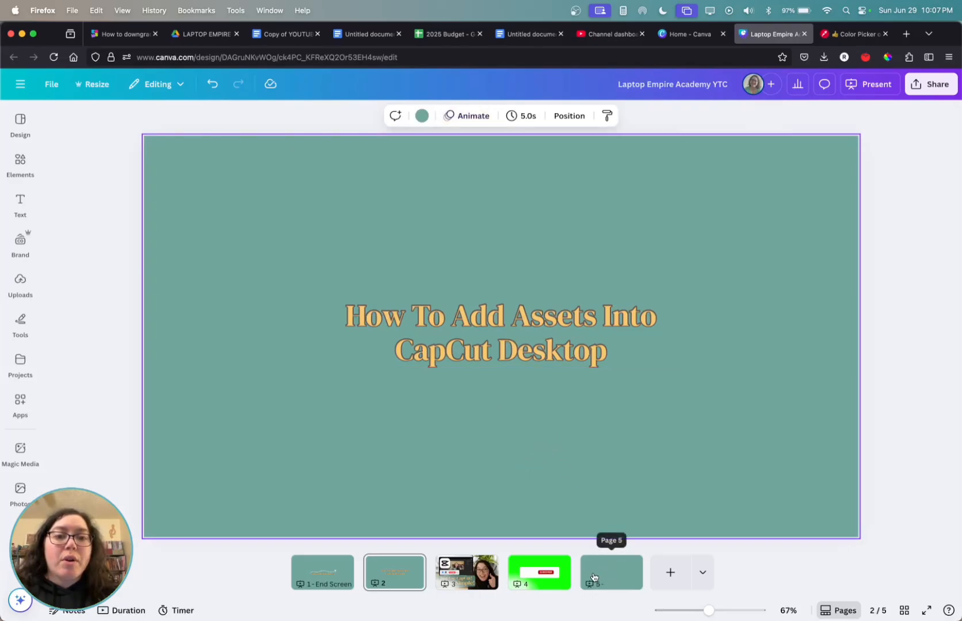
# - Add a Heading text box in the Dare to Thrive brand style to blank page 5, leaving its default wording
pyautogui.click(628, 572)
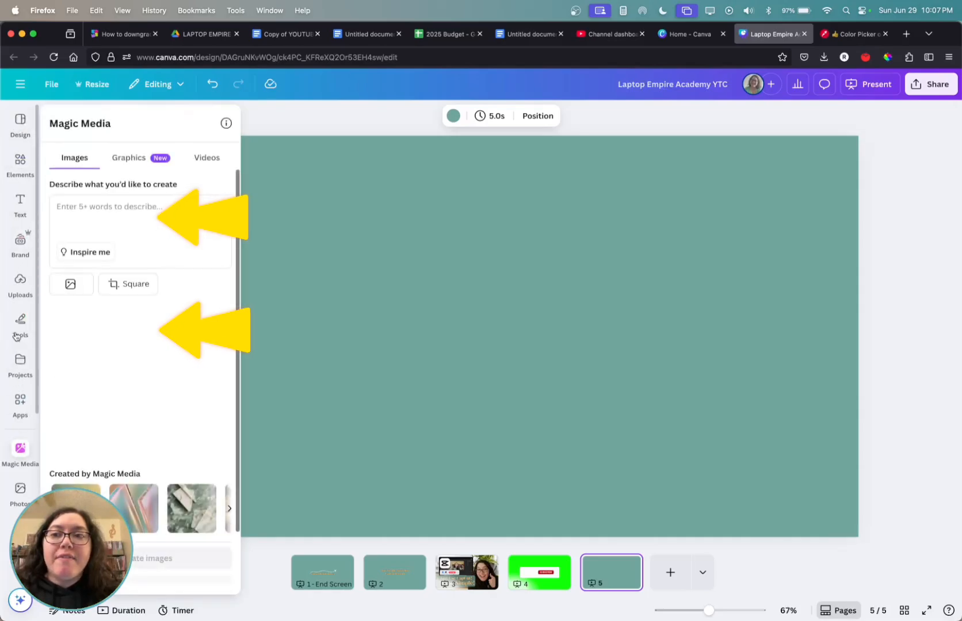
pyautogui.click(19, 201)
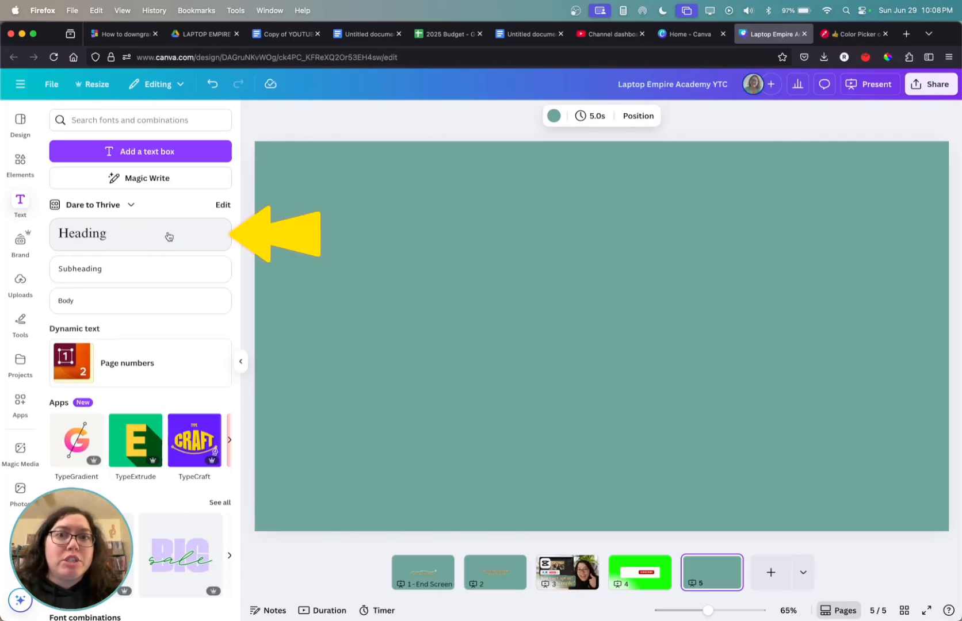
pyautogui.click(127, 242)
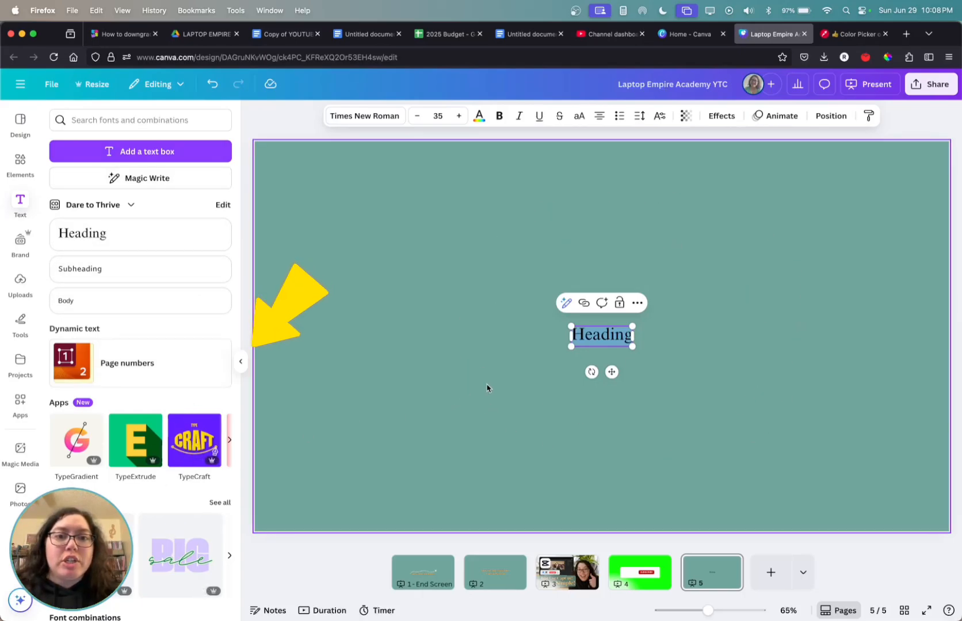
pyautogui.click(241, 365)
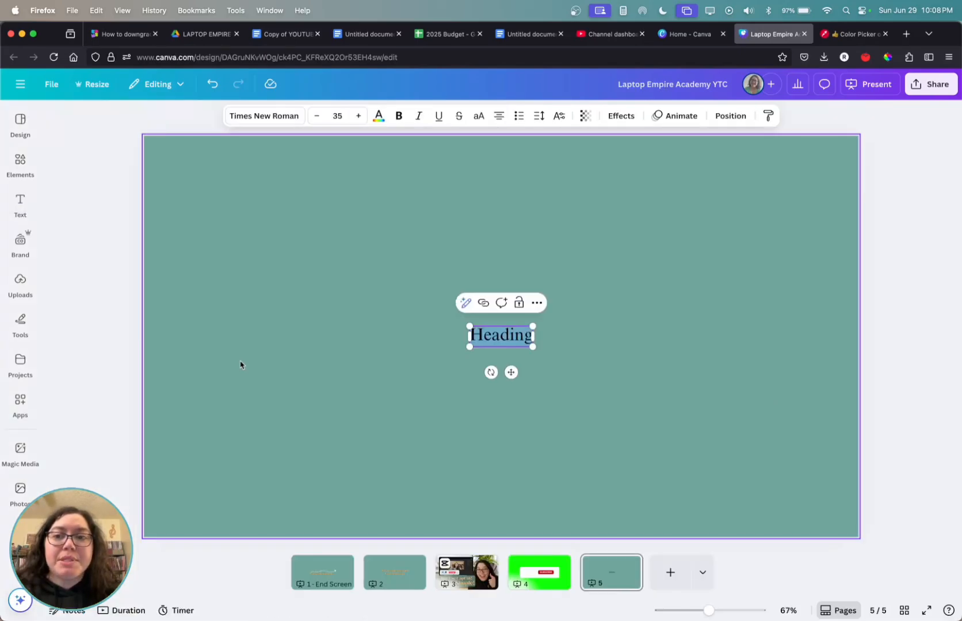
pyautogui.click(778, 290)
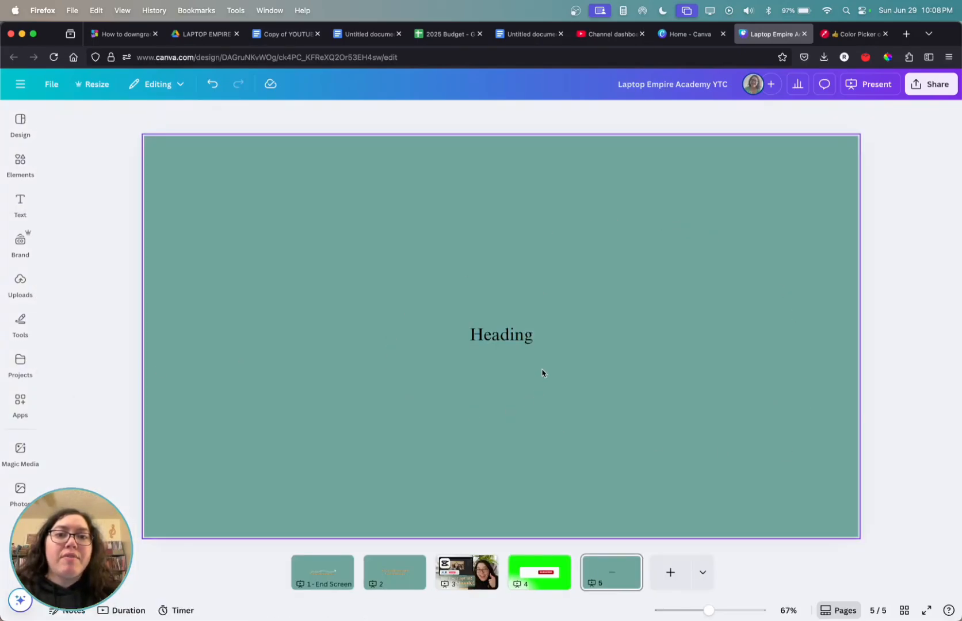
pyautogui.click(628, 379)
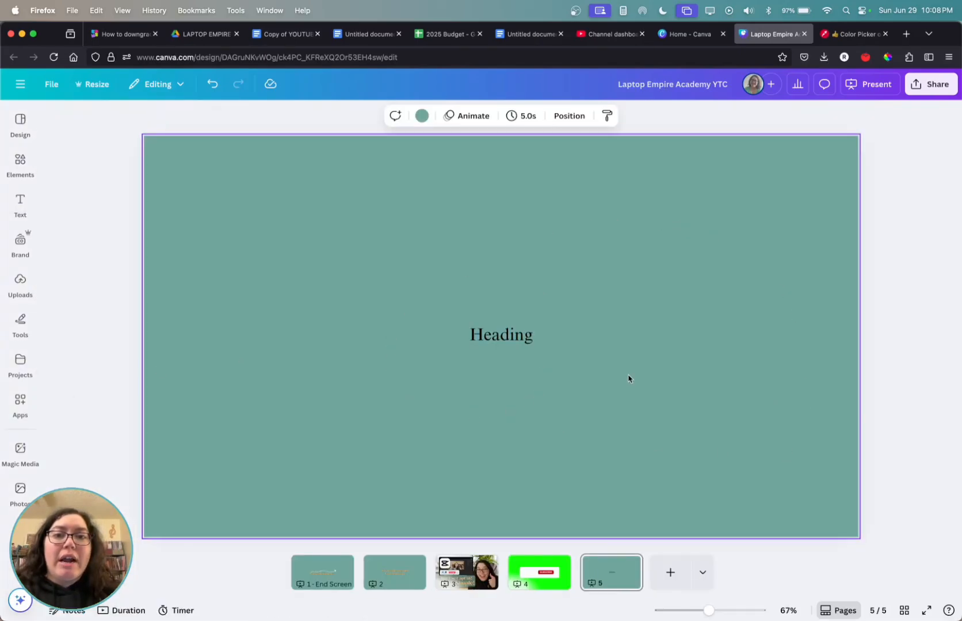
# - Examine the font choices for the heading on page 5, including the document, recommended, Dare to Thrive and uploaded fonts
pyautogui.click(506, 340)
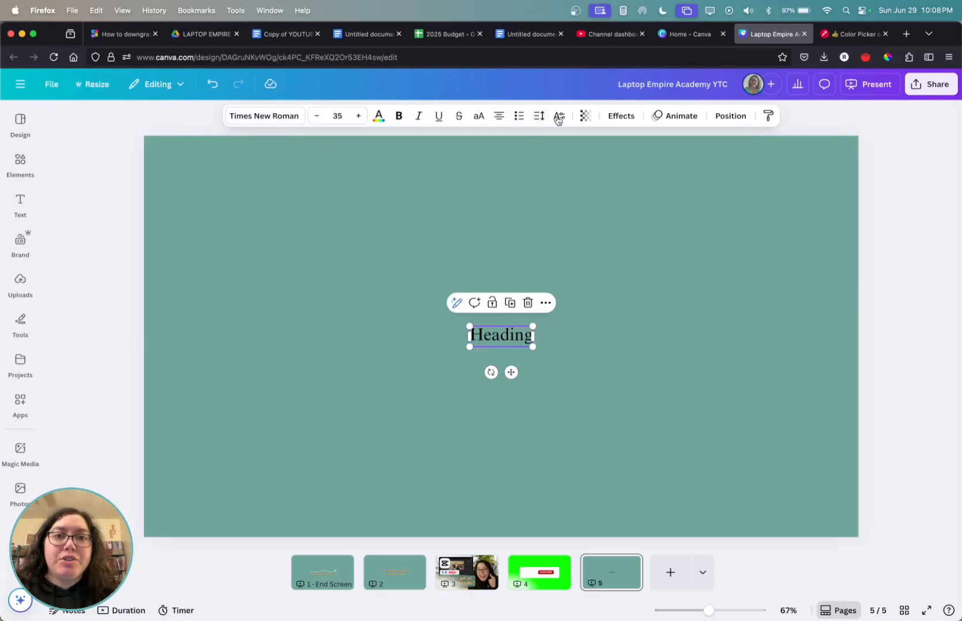
pyautogui.click(275, 118)
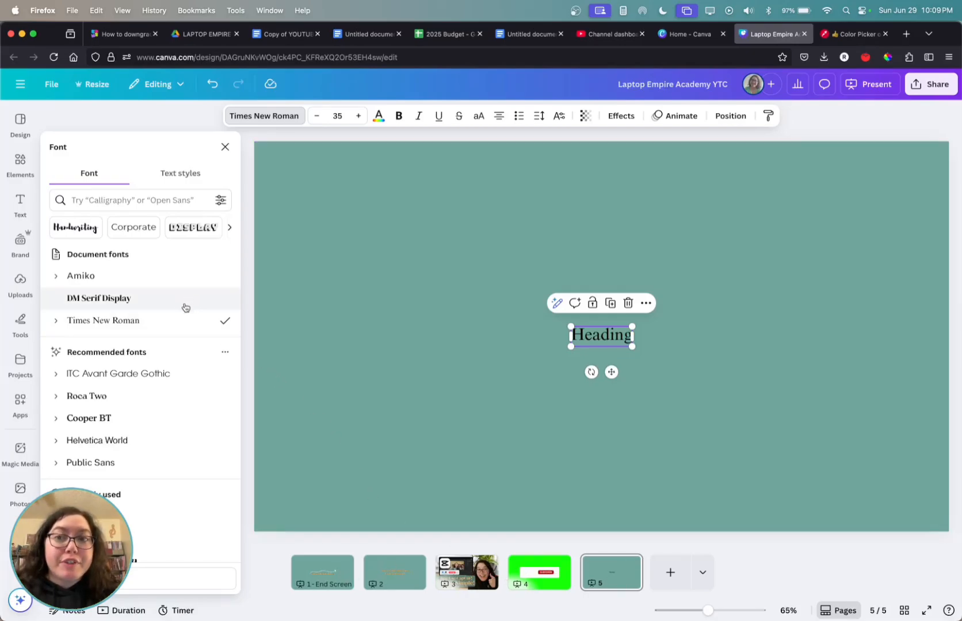
pyautogui.click(157, 206)
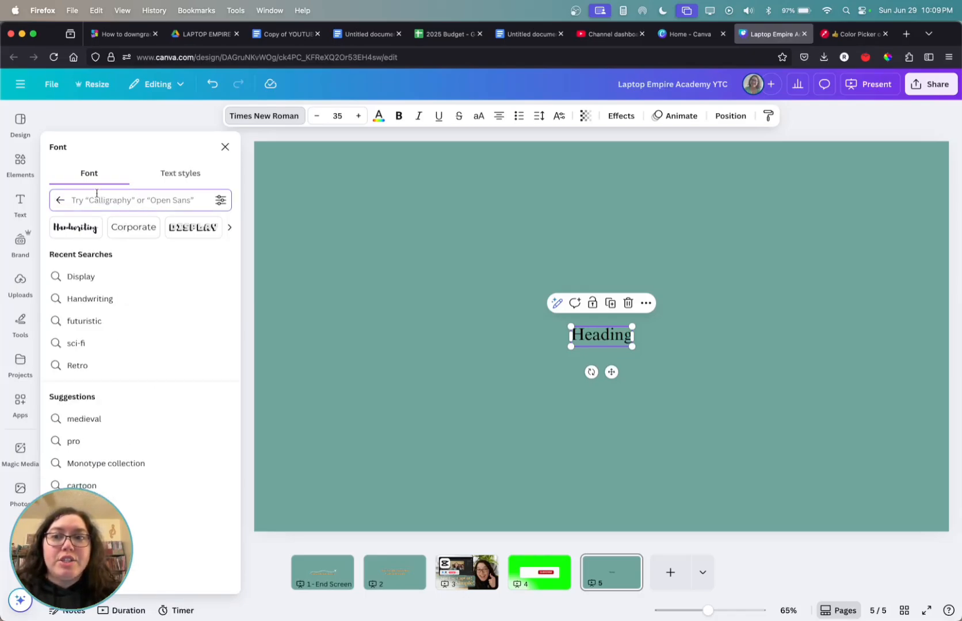
pyautogui.click(60, 199)
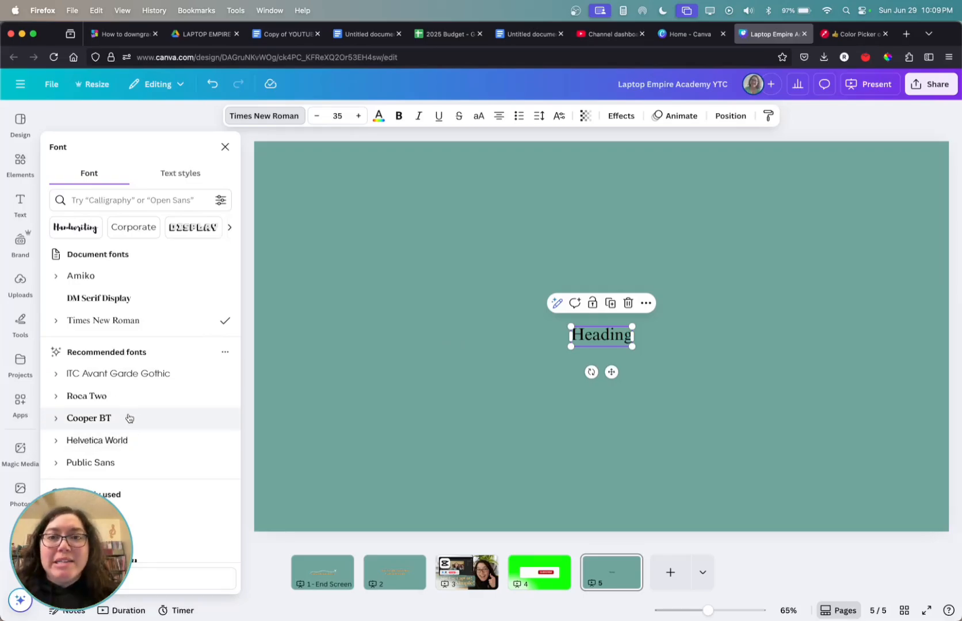
pyautogui.scroll(-7, 133, 382)
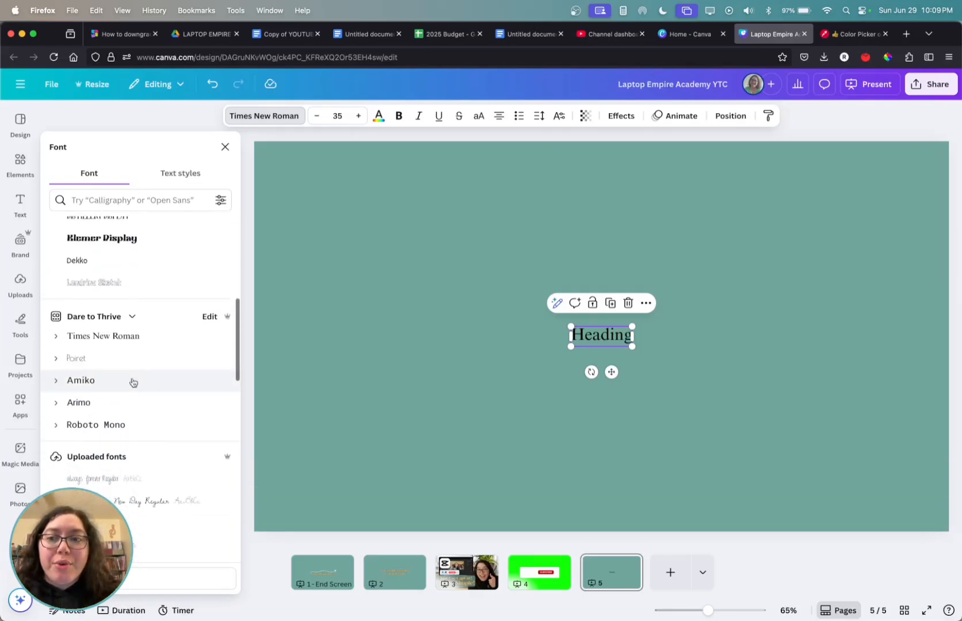
pyautogui.scroll(-10, 133, 381)
pyautogui.scroll(8, 133, 382)
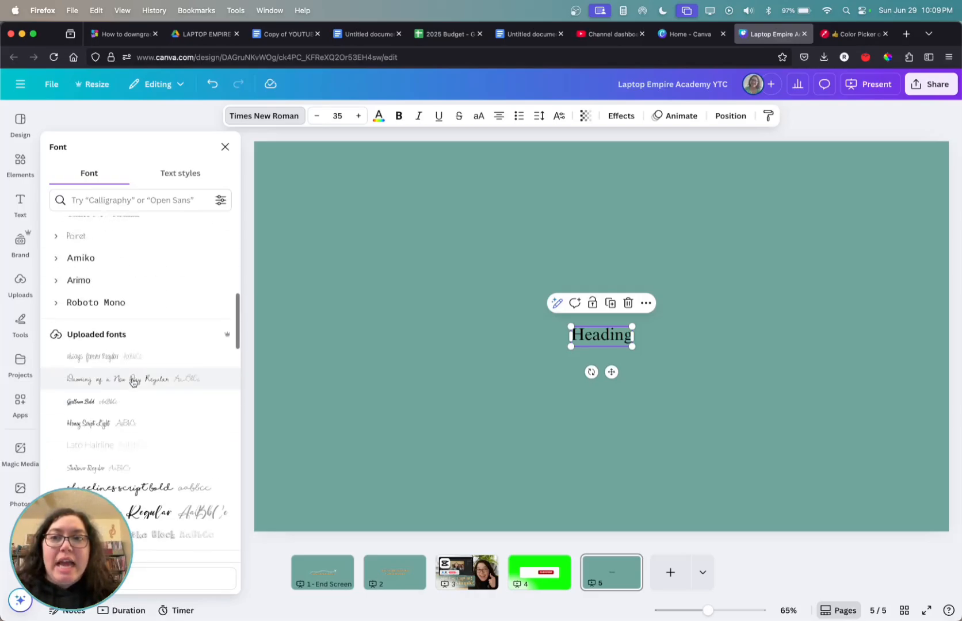
pyautogui.scroll(10, 133, 381)
# - Look through the font style categories, including Handwriting and Corporate, without choosing a font
pyautogui.click(97, 201)
pyautogui.click(89, 226)
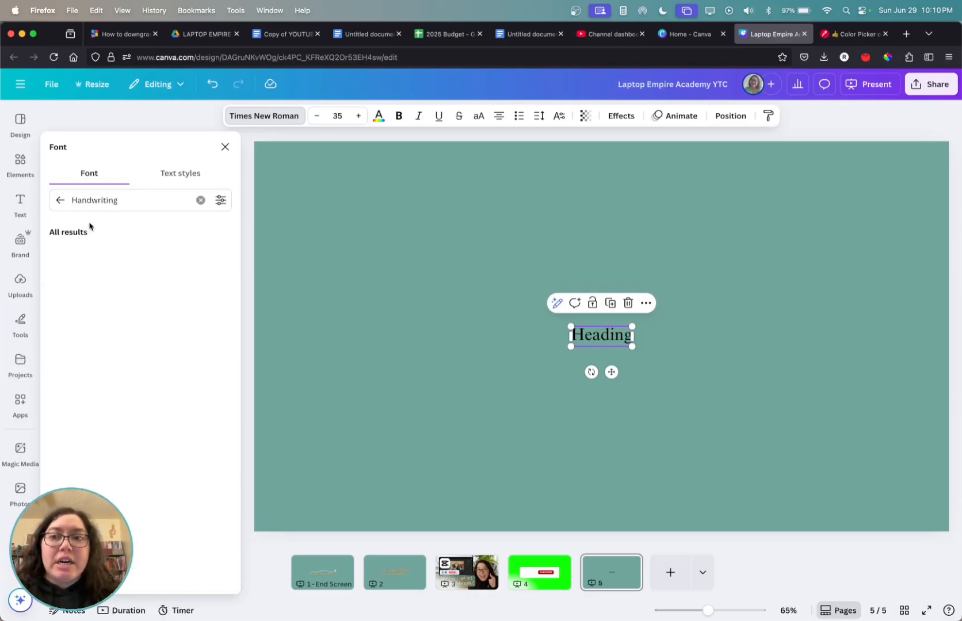
pyautogui.click(60, 201)
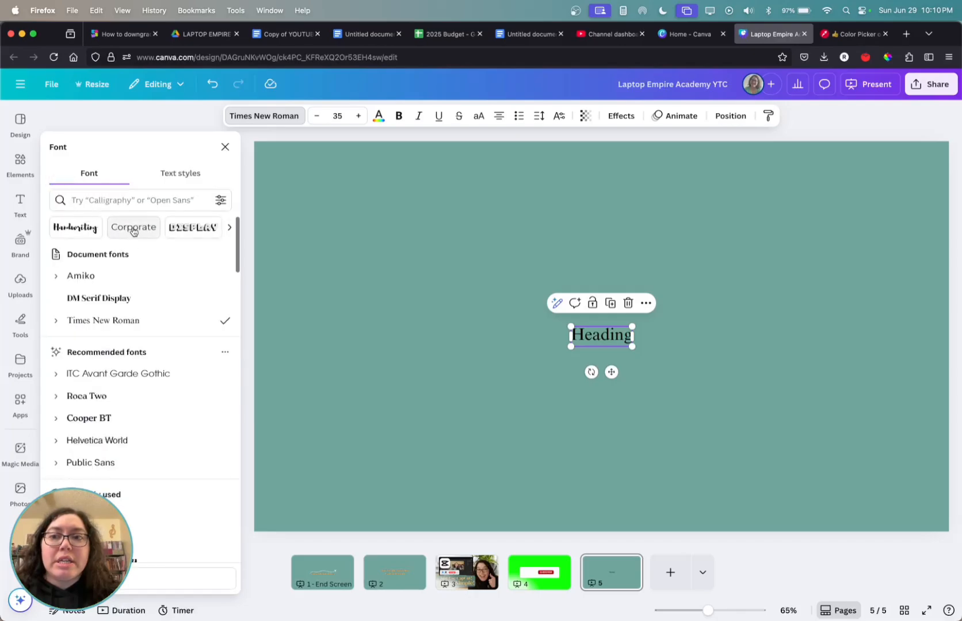
pyautogui.click(132, 231)
pyautogui.click(60, 200)
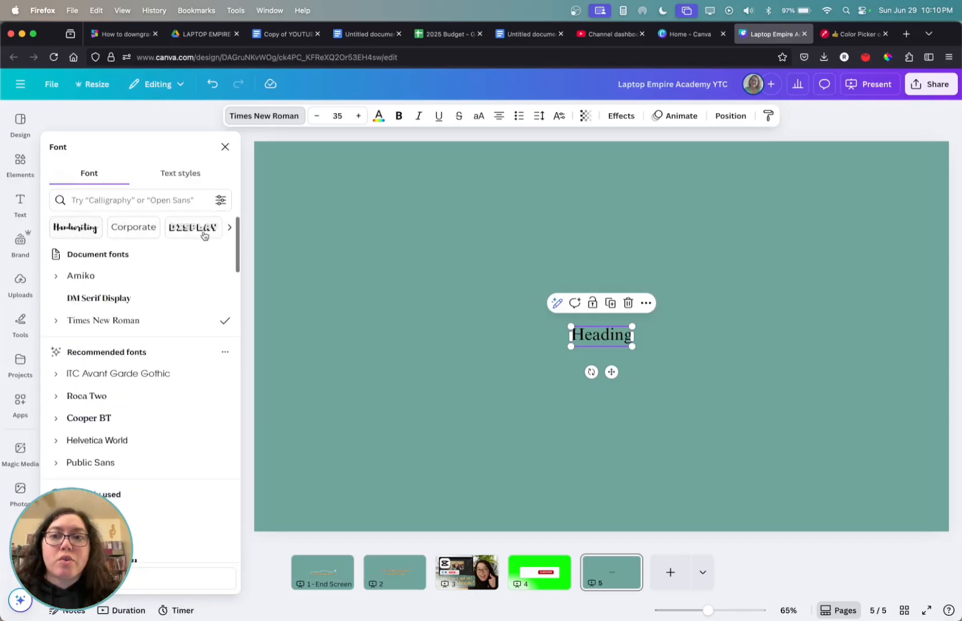
pyautogui.click(229, 230)
pyautogui.click(228, 228)
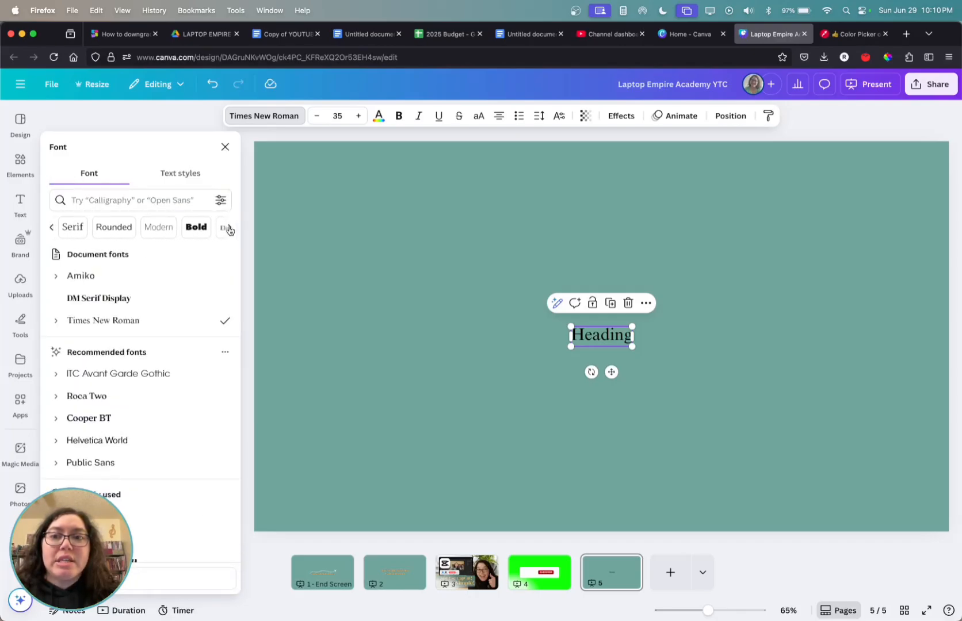
pyautogui.click(54, 229)
pyautogui.click(54, 230)
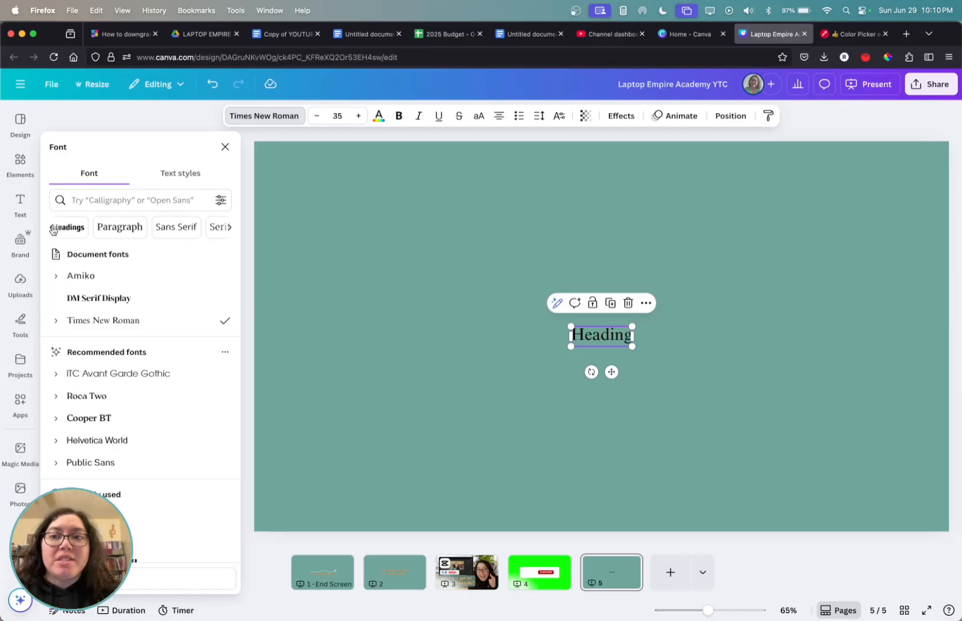
pyautogui.click(52, 230)
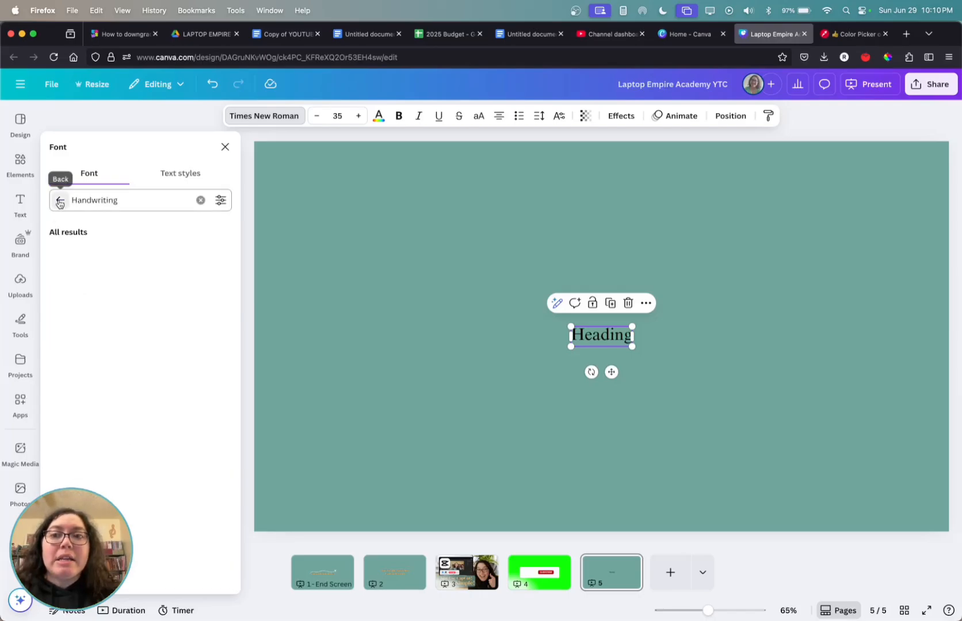
# - Set the heading's font to DM Serif Display from the document fonts
pyautogui.click(57, 200)
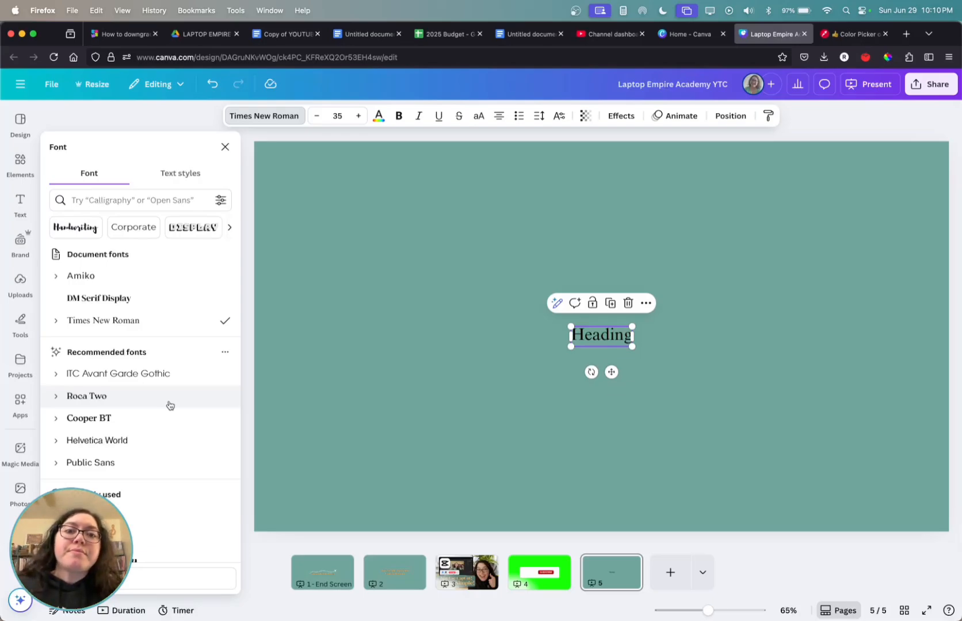
pyautogui.click(87, 299)
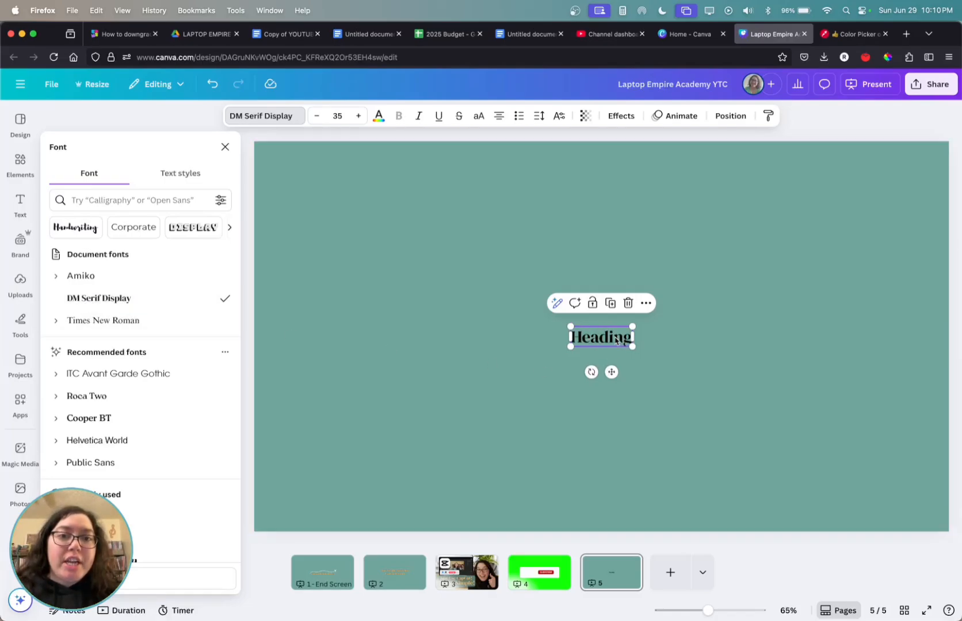
pyautogui.click(225, 147)
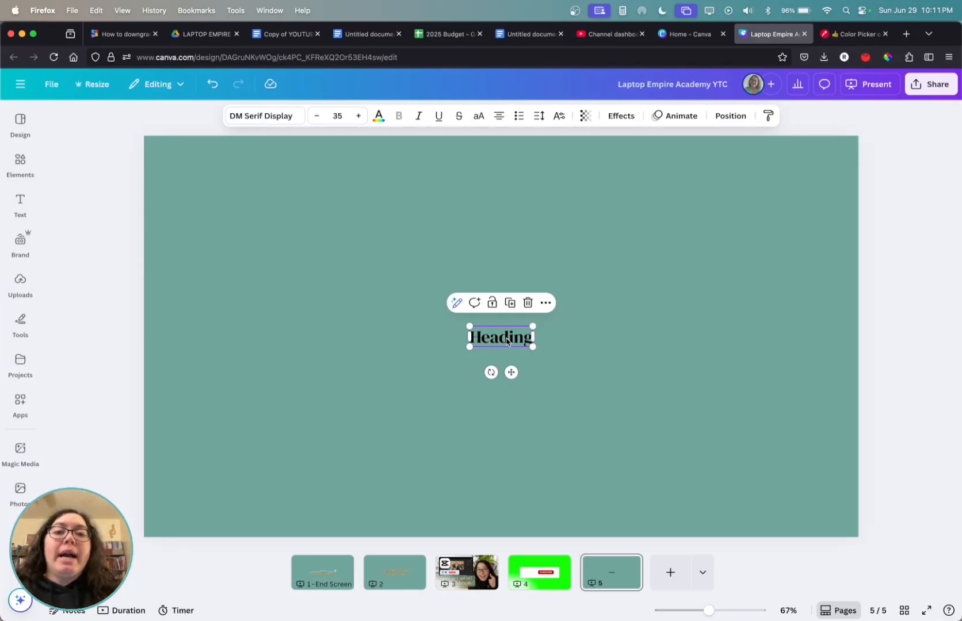
# - Replace the heading's wording on page 5 with "How To Create Video Assets Using Canva"
pyautogui.doubleClick(507, 339)
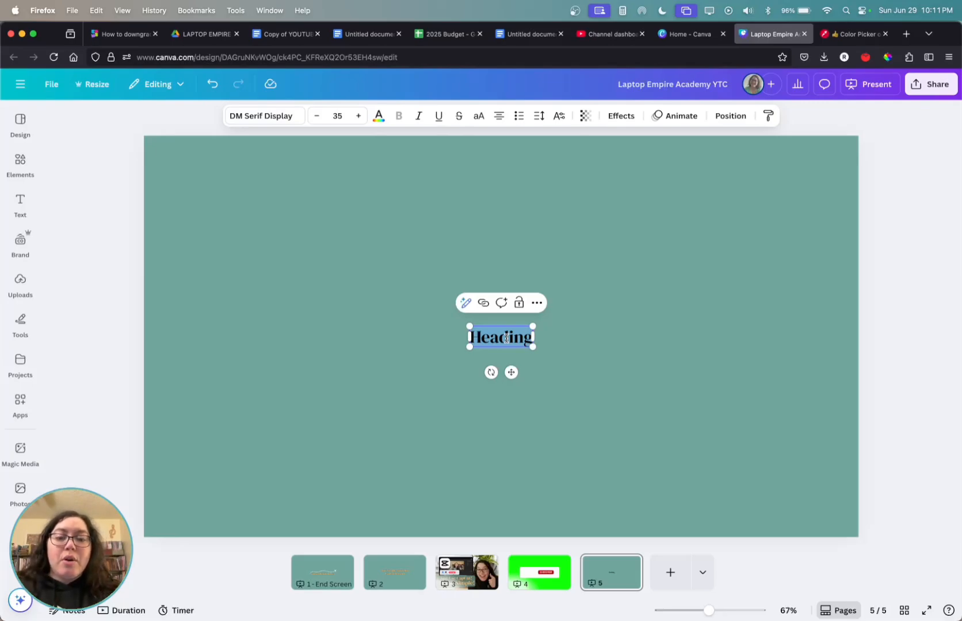
pyautogui.write('How')
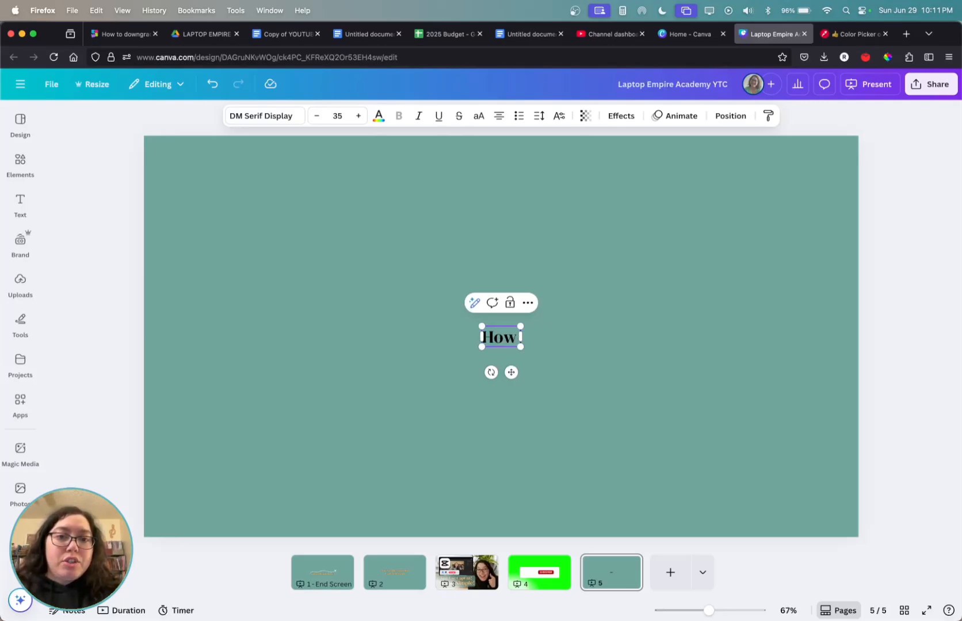
pyautogui.write(' To Create')
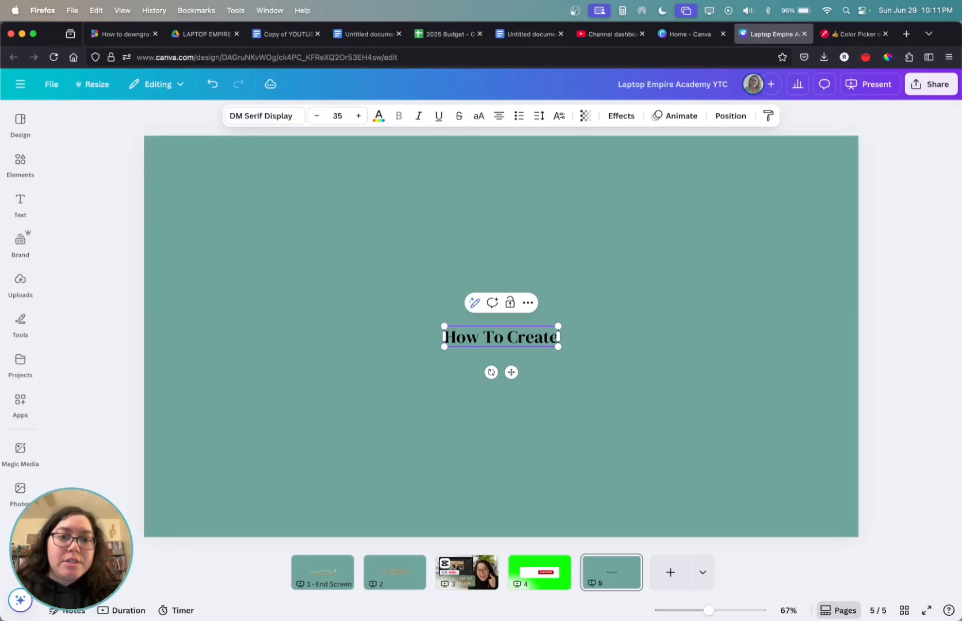
pyautogui.write(' Video Asst')
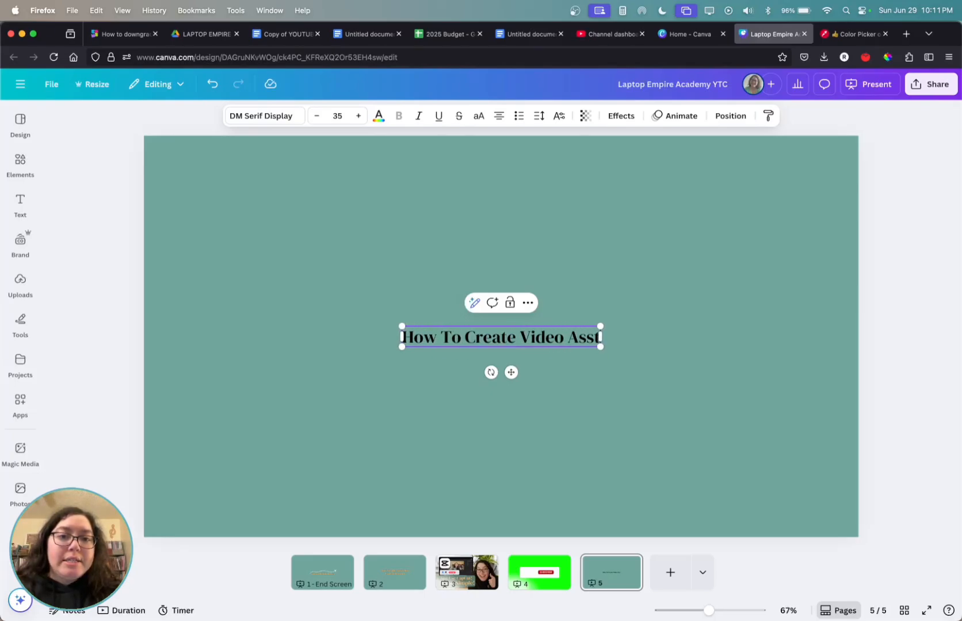
pyautogui.press('BackSpace')
pyautogui.write('ets')
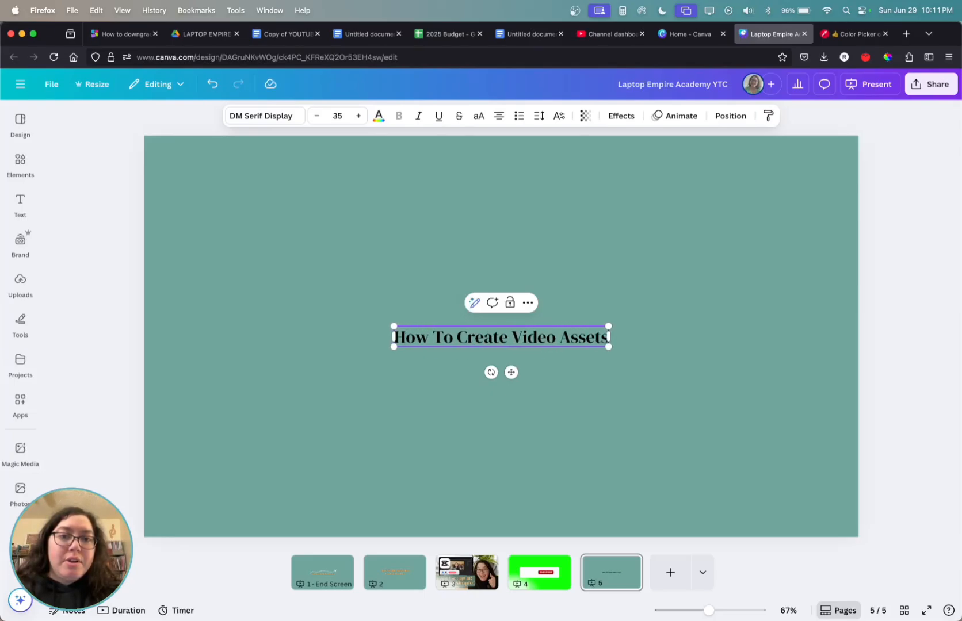
pyautogui.write(' Using')
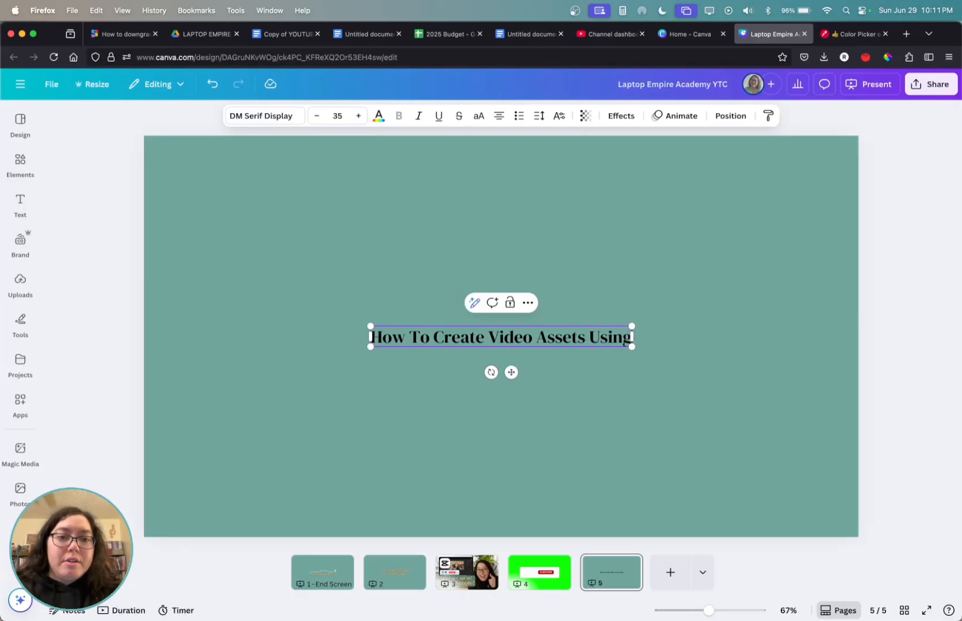
pyautogui.write(' Canva')
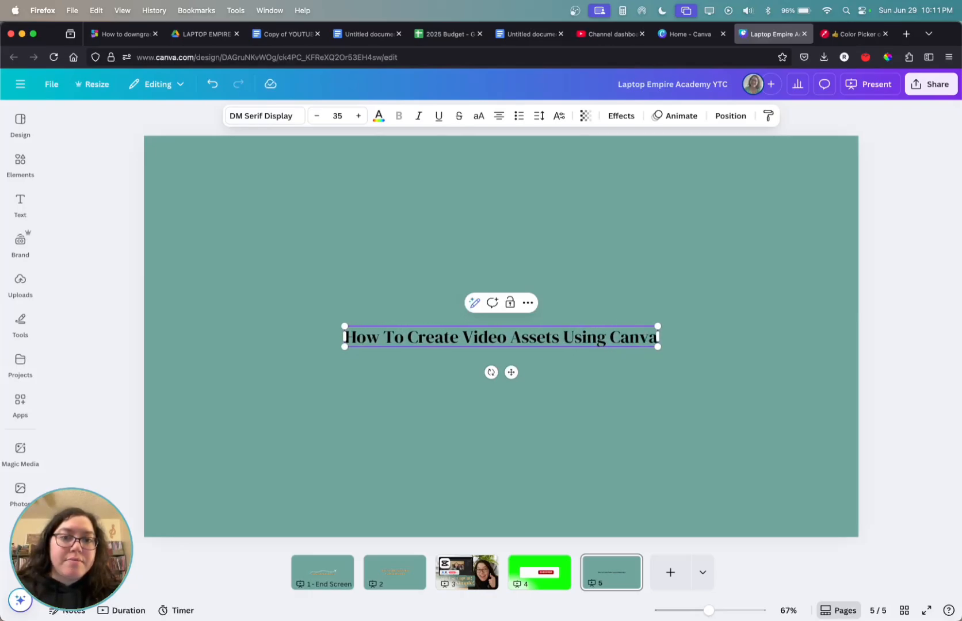
pyautogui.click(685, 440)
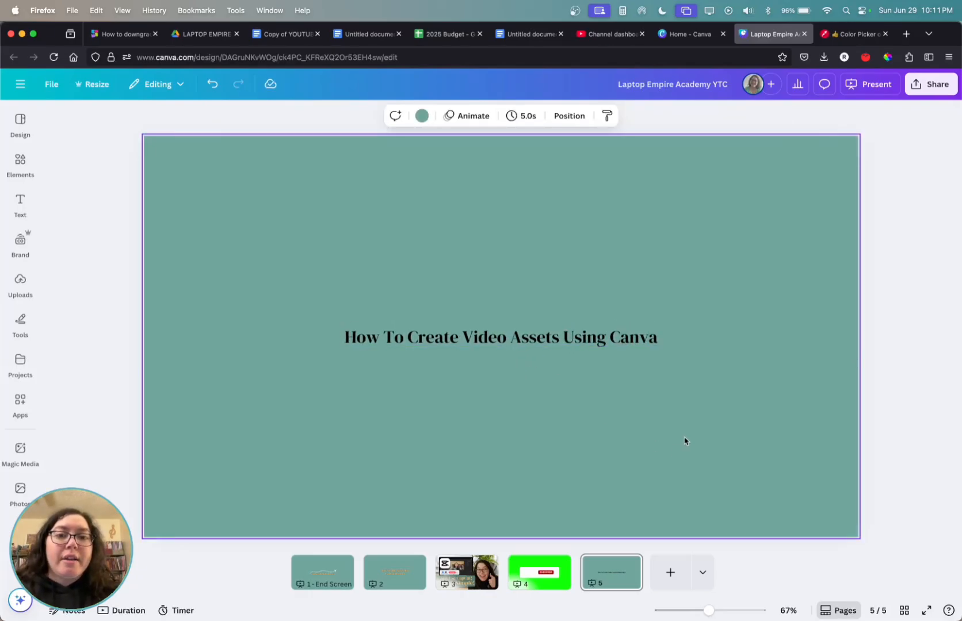
# - Review the text color options for the page 5 title and apply the golden yellow document color #f5c871
pyautogui.moveTo(593, 339)
pyautogui.mouseDown()
pyautogui.moveTo(609, 338)
pyautogui.moveTo(593, 338)
pyautogui.mouseUp()
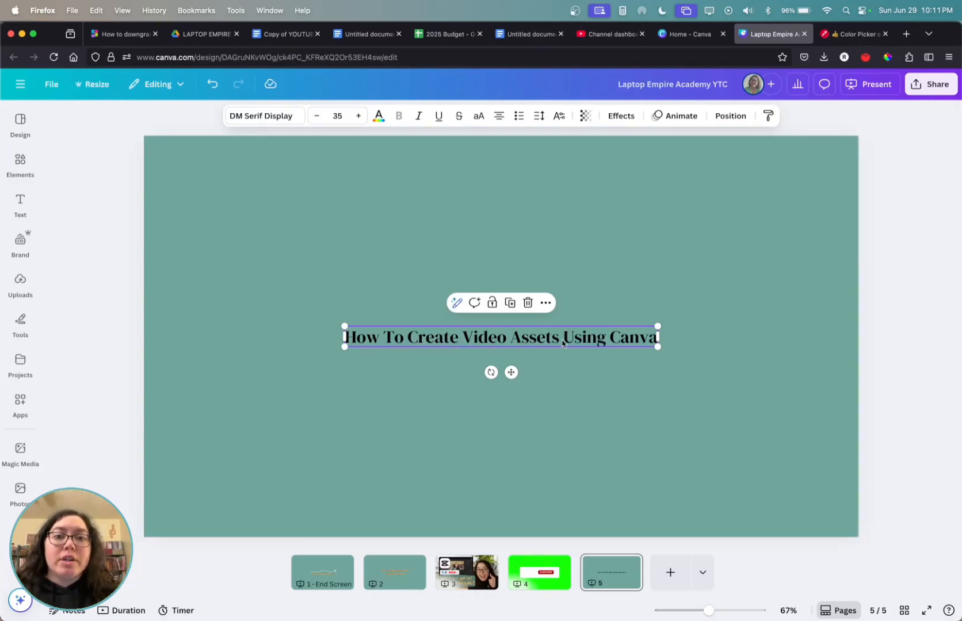
pyautogui.click(530, 362)
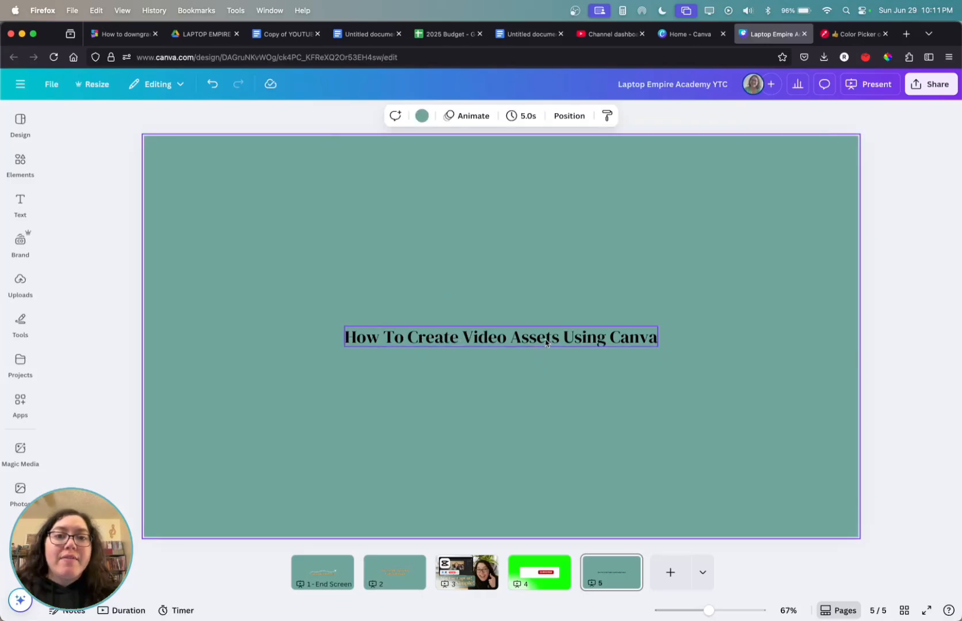
pyautogui.click(475, 343)
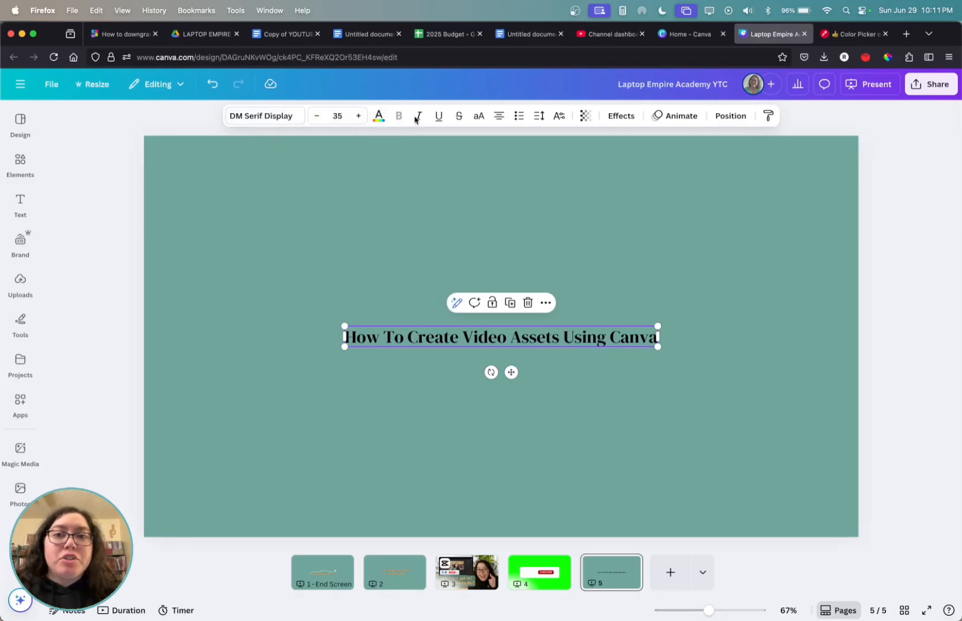
pyautogui.click(380, 117)
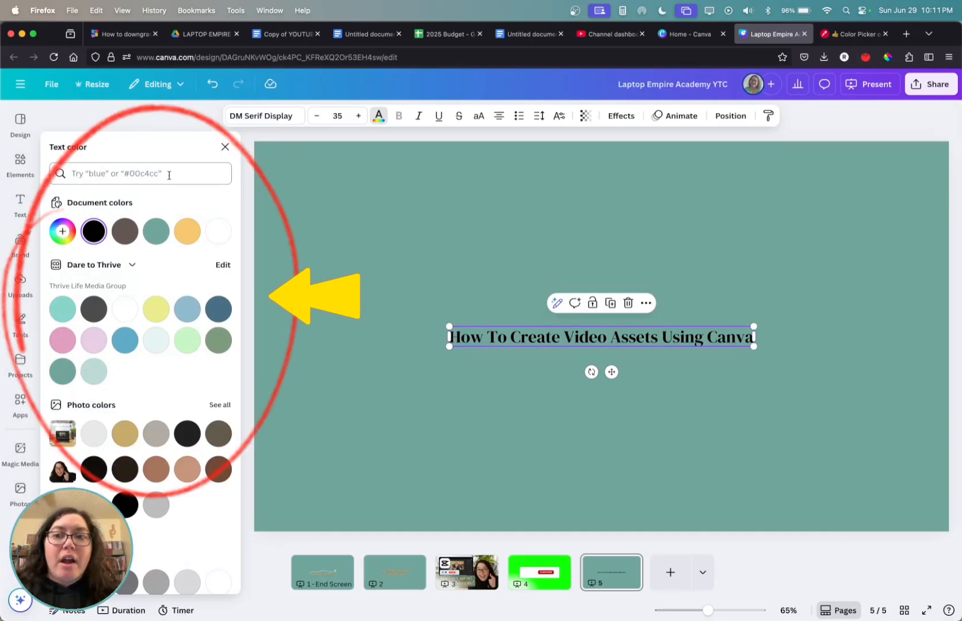
pyautogui.scroll(-4, 175, 395)
pyautogui.scroll(3, 175, 399)
pyautogui.scroll(1, 175, 399)
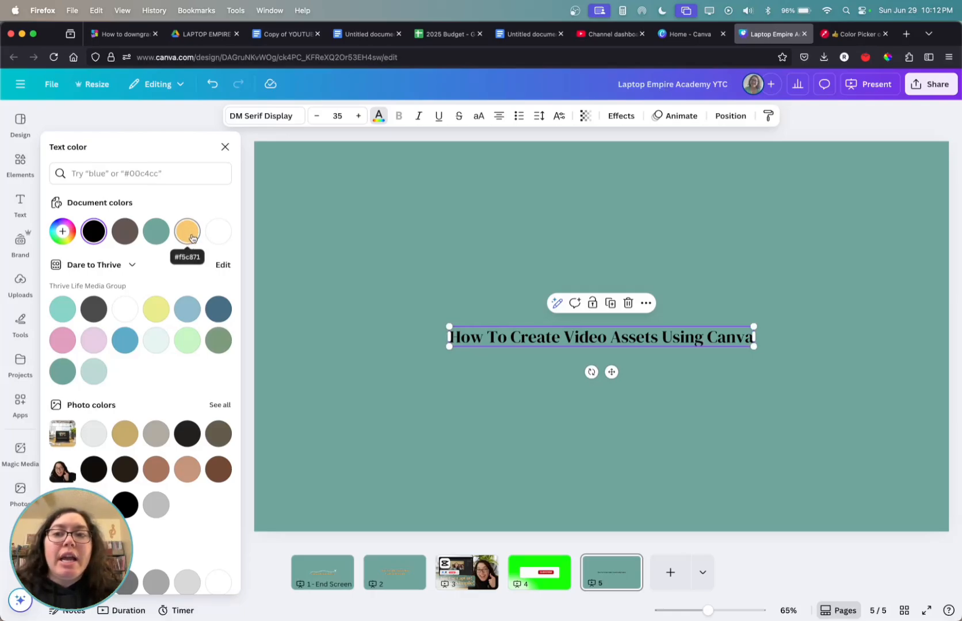
pyautogui.click(63, 231)
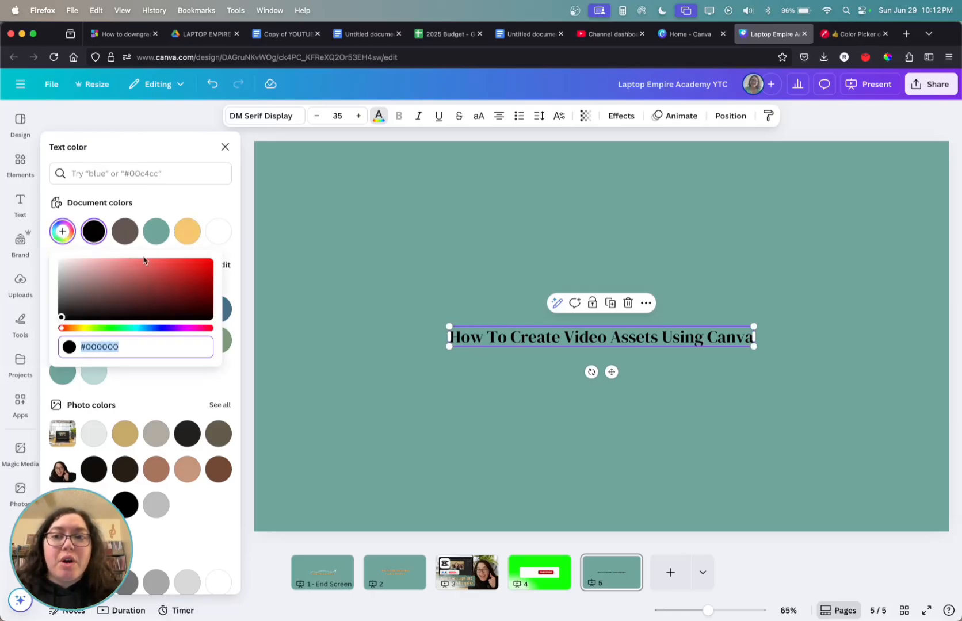
pyautogui.click(209, 212)
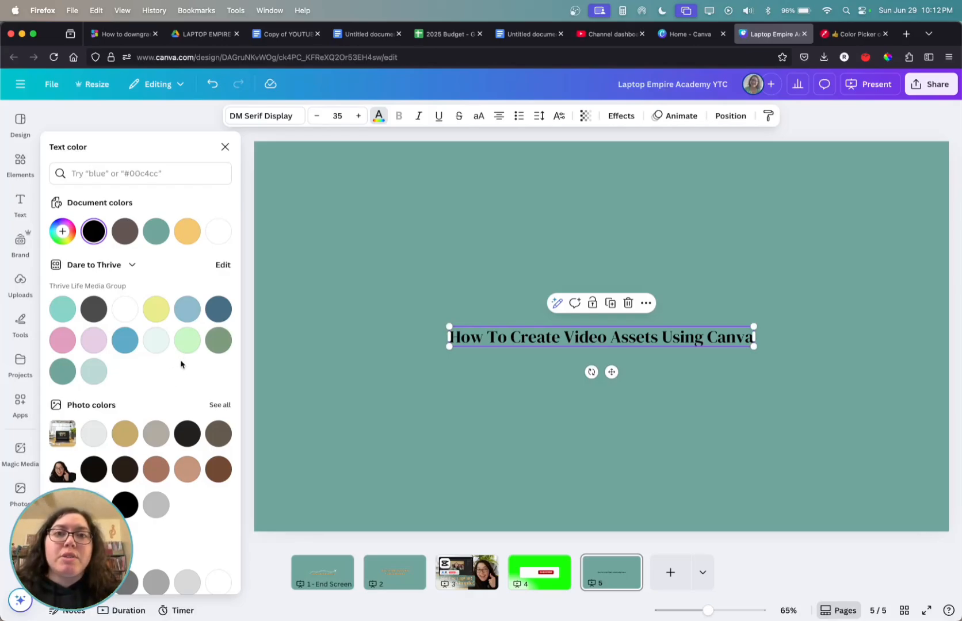
pyautogui.click(185, 235)
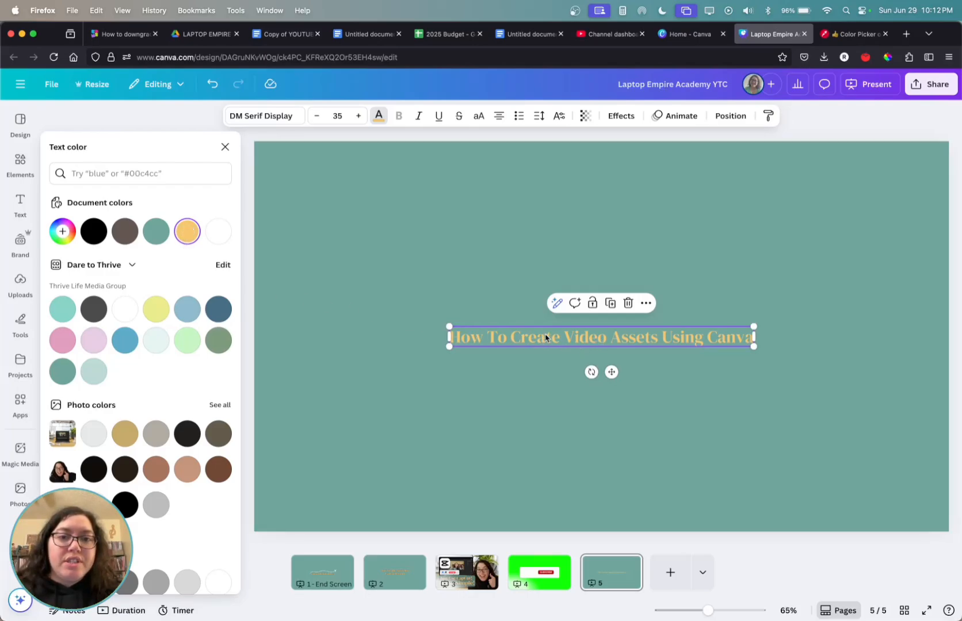
pyautogui.click(363, 501)
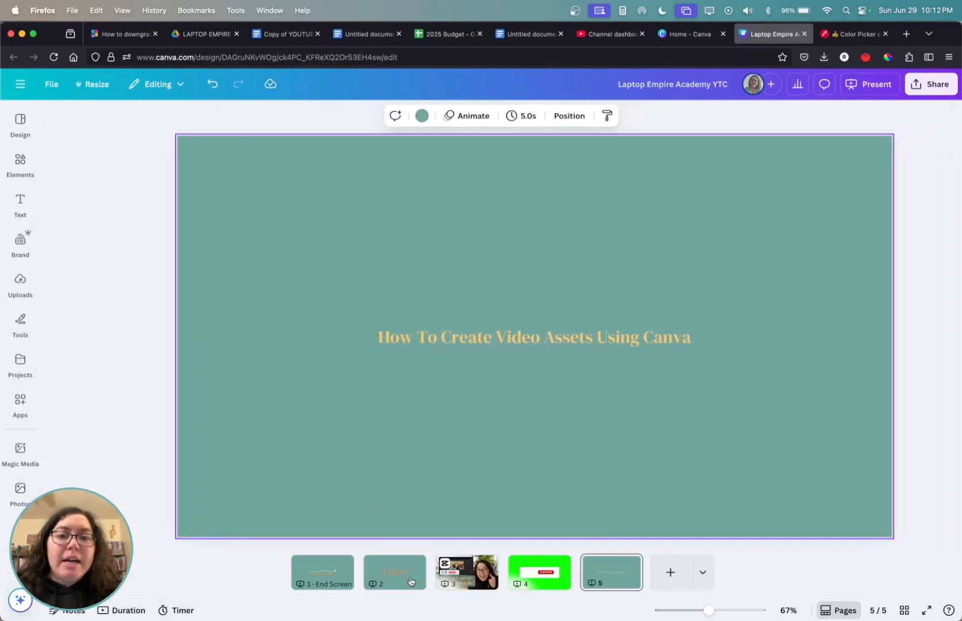
# - Compare the new title with the one on page 2, then return to page 5 and select its title text
pyautogui.click(394, 572)
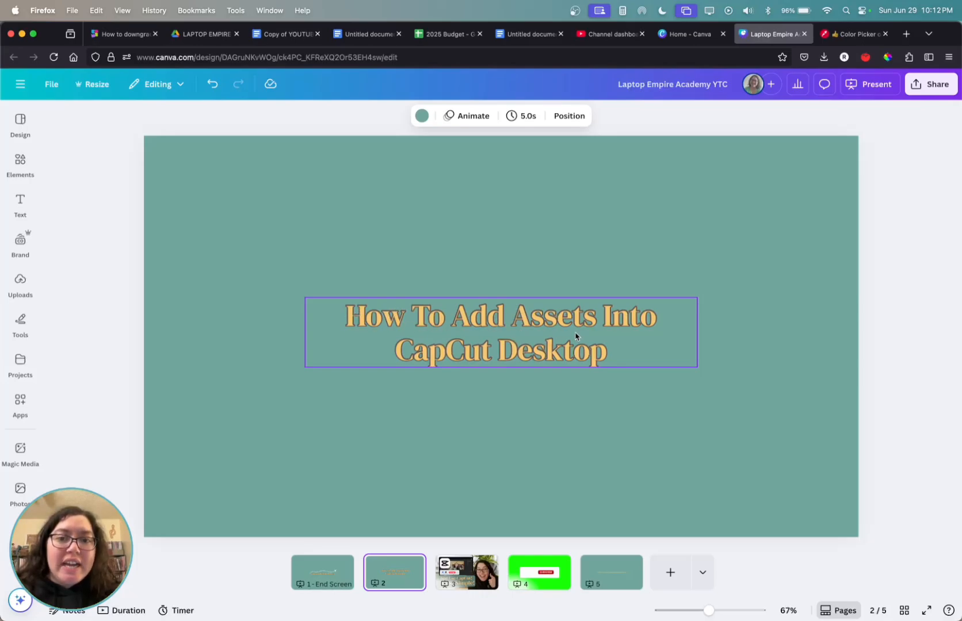
pyautogui.click(611, 579)
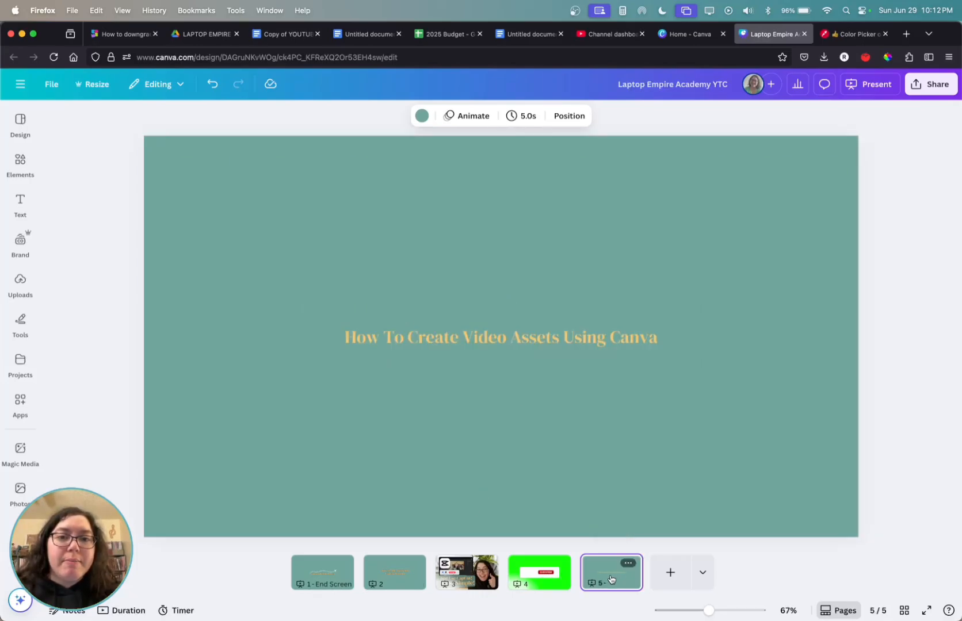
pyautogui.click(514, 343)
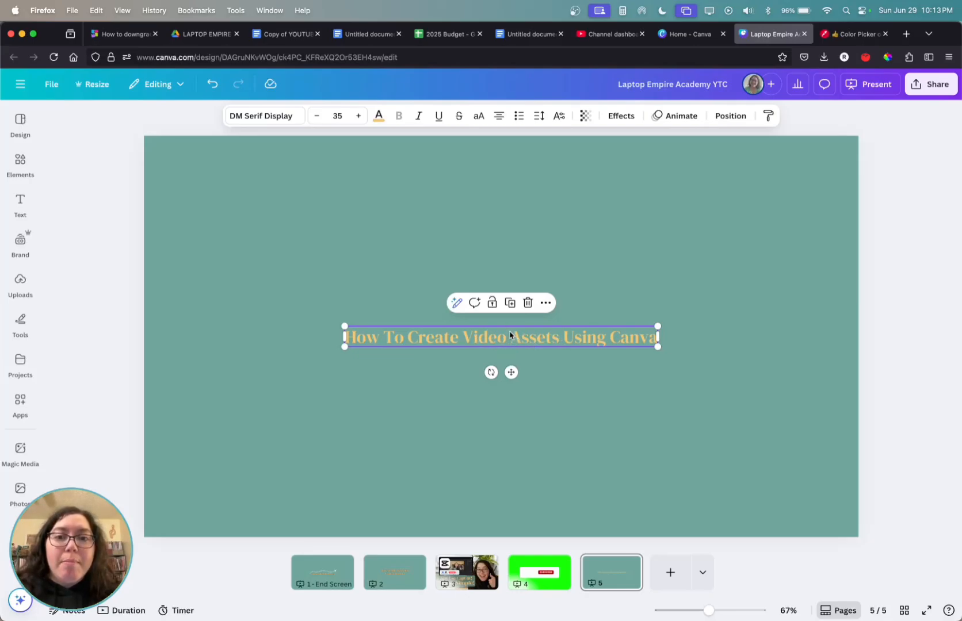
# - Check the font size of the title on page 2, then set the page 5 heading's font size to 66.6
pyautogui.click(395, 570)
pyautogui.click(460, 349)
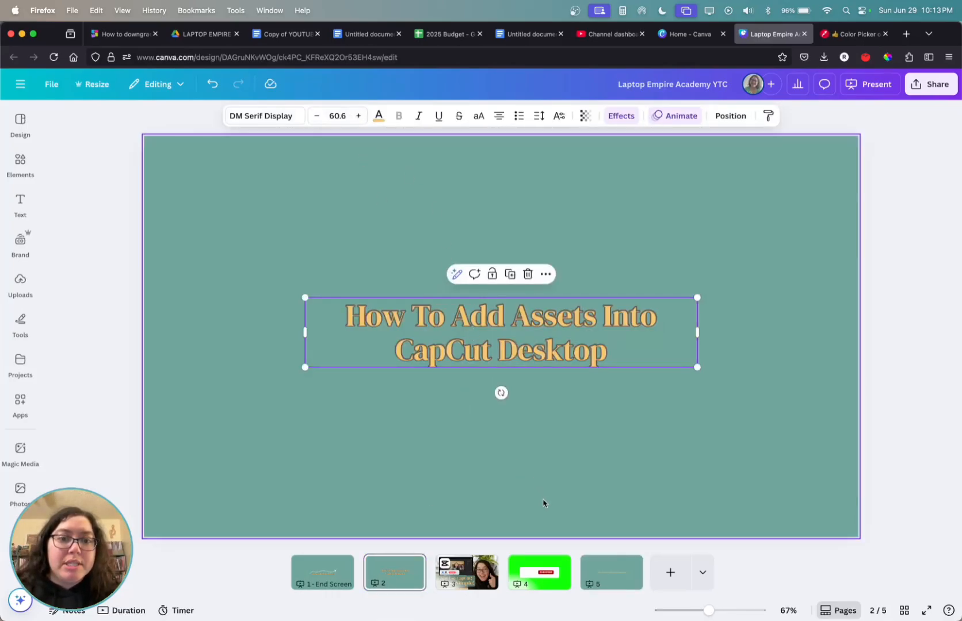
pyautogui.click(620, 593)
pyautogui.click(514, 346)
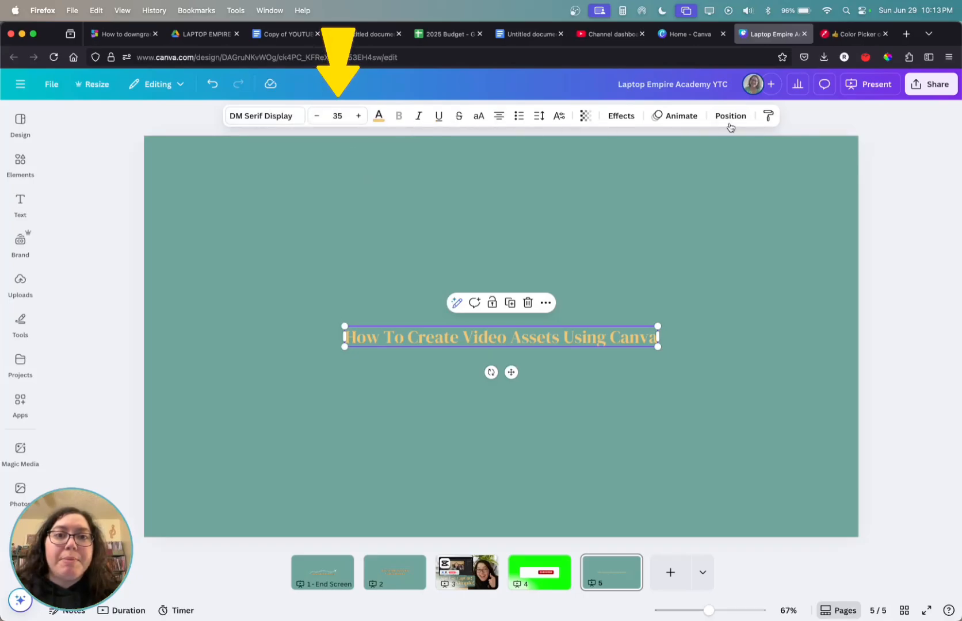
pyautogui.click(338, 116)
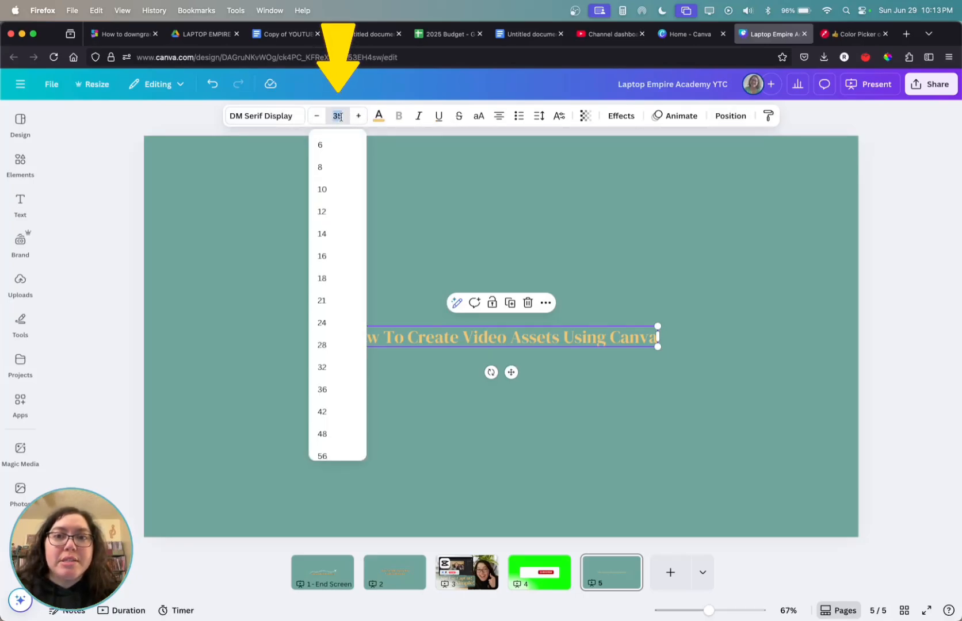
pyautogui.write('66.6')
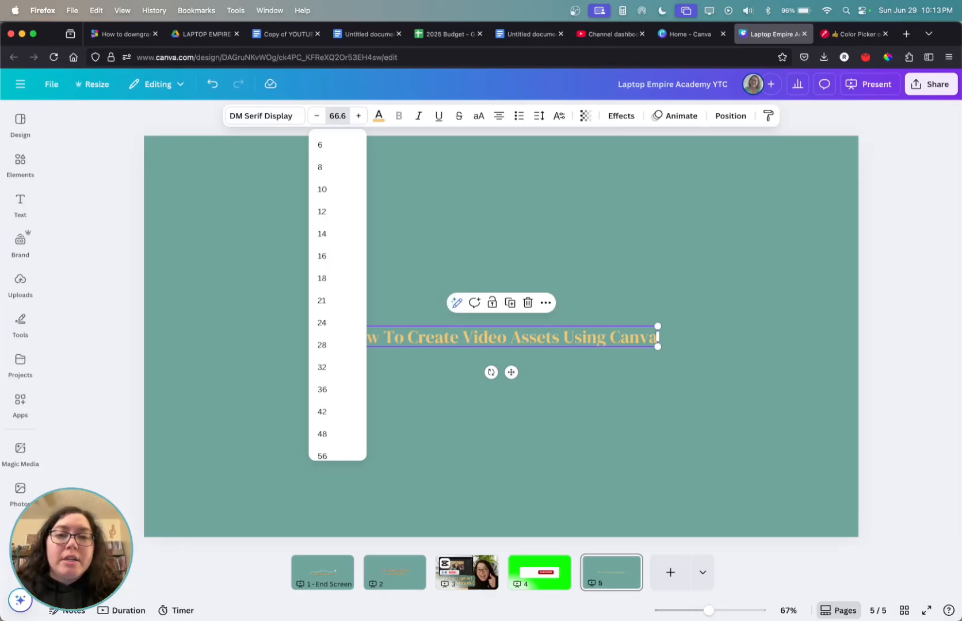
pyautogui.press('Return')
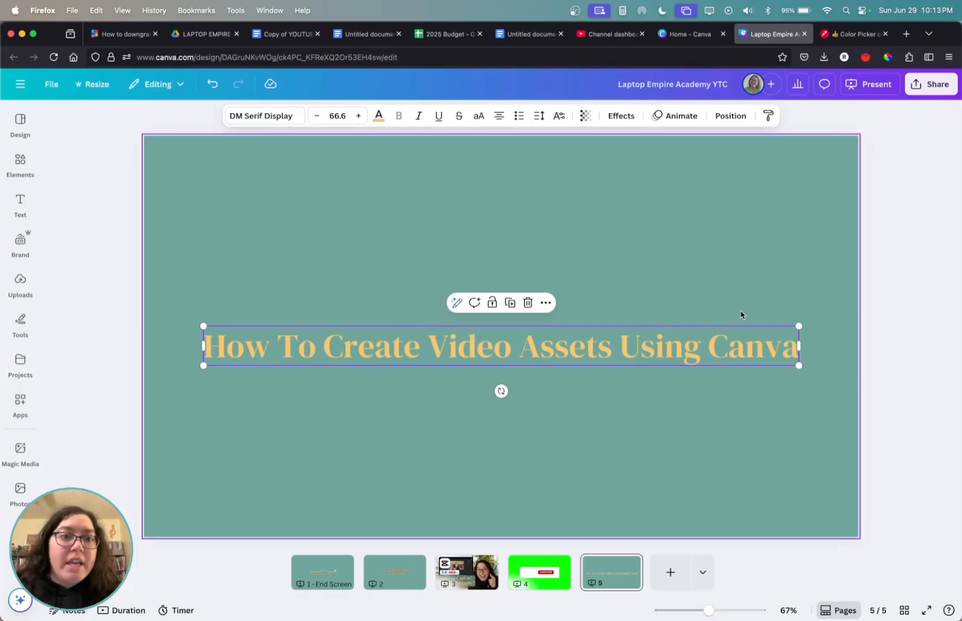
# - Try scaling the page 5 heading smaller and larger from its corner, then restore its size and deselect it
pyautogui.moveTo(800, 326); pyautogui.dragTo(668, 340)
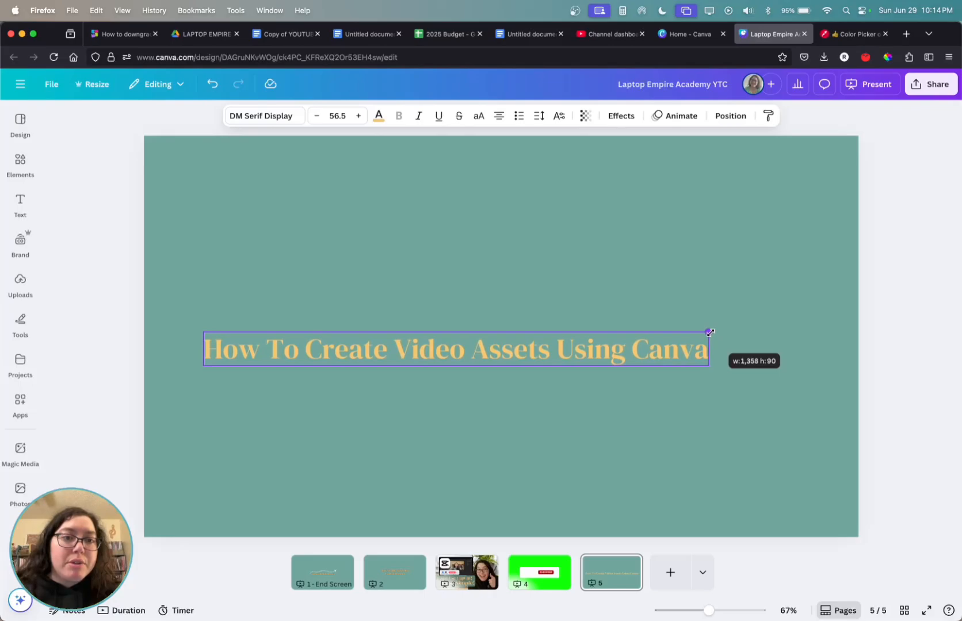
pyautogui.moveTo(728, 328); pyautogui.dragTo(633, 339)
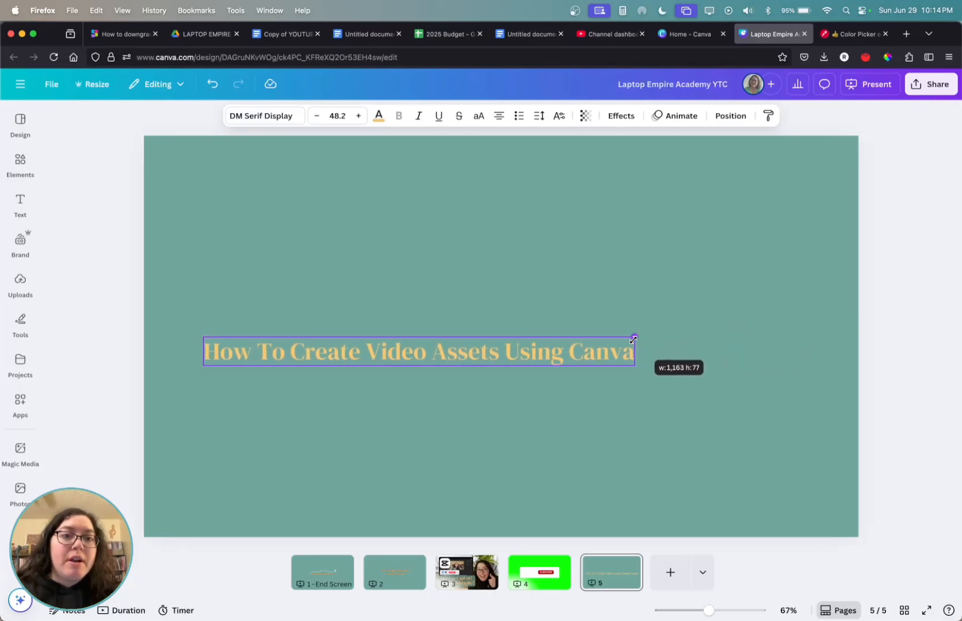
pyautogui.moveTo(727, 331); pyautogui.dragTo(700, 341)
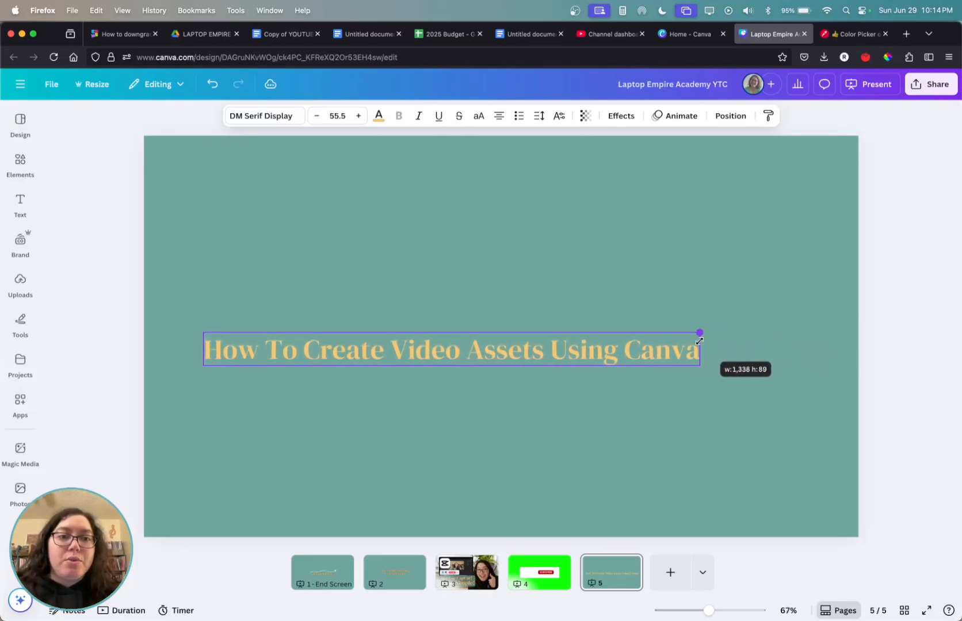
pyautogui.moveTo(595, 349); pyautogui.dragTo(558, 345)
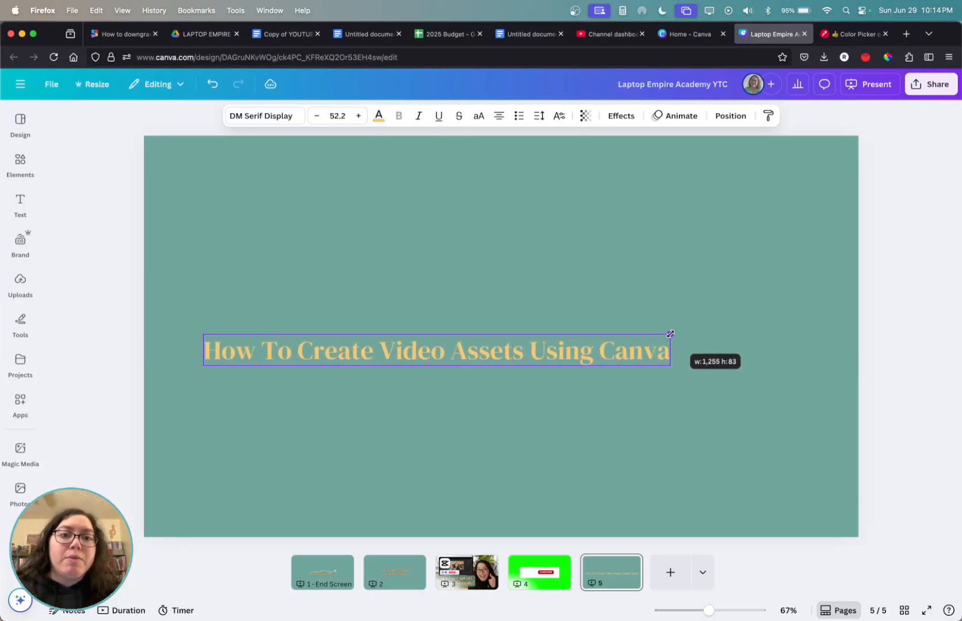
pyautogui.moveTo(670, 333); pyautogui.dragTo(799, 315)
pyautogui.click(769, 388)
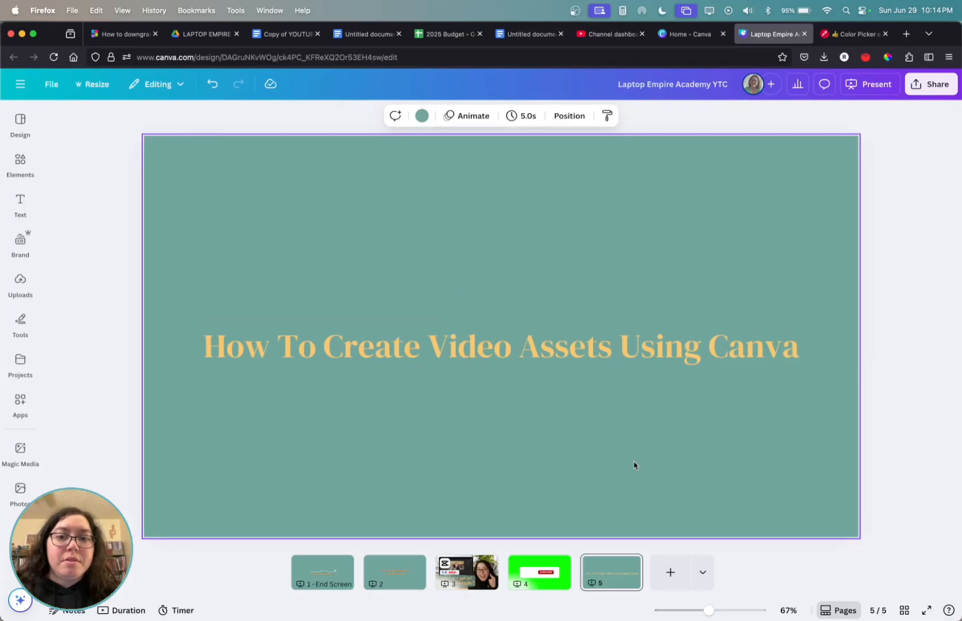
# - Match the page 5 heading to page 2's title by setting its font size to 60.6, then compare the two pages
pyautogui.click(395, 593)
pyautogui.click(490, 315)
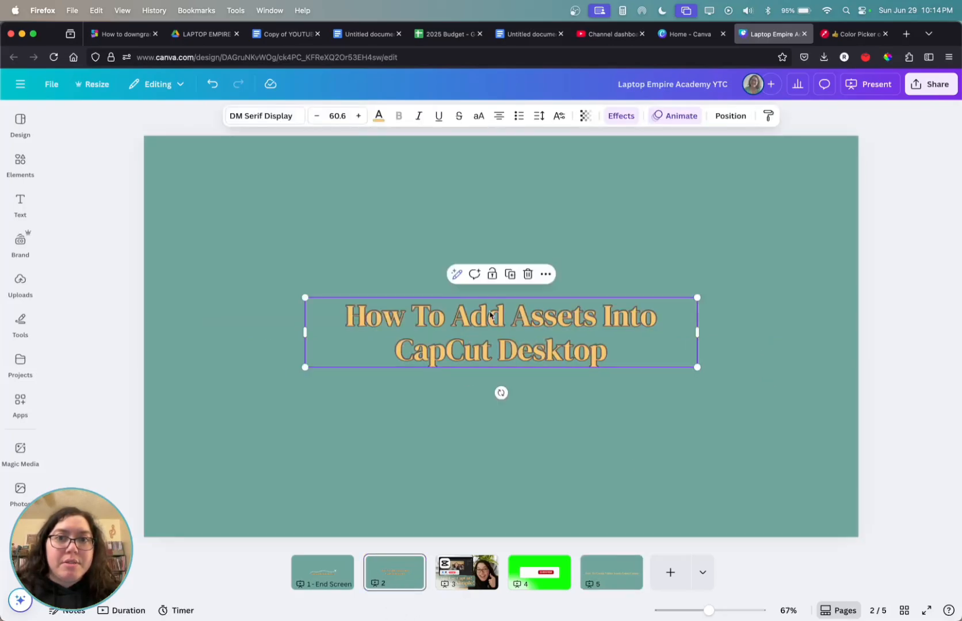
pyautogui.click(597, 592)
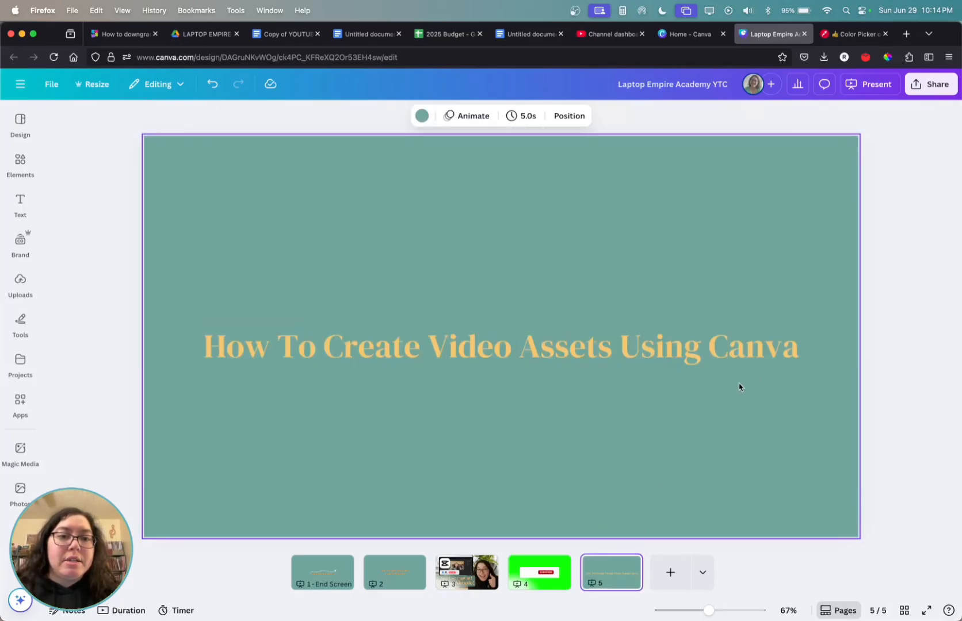
pyautogui.click(766, 348)
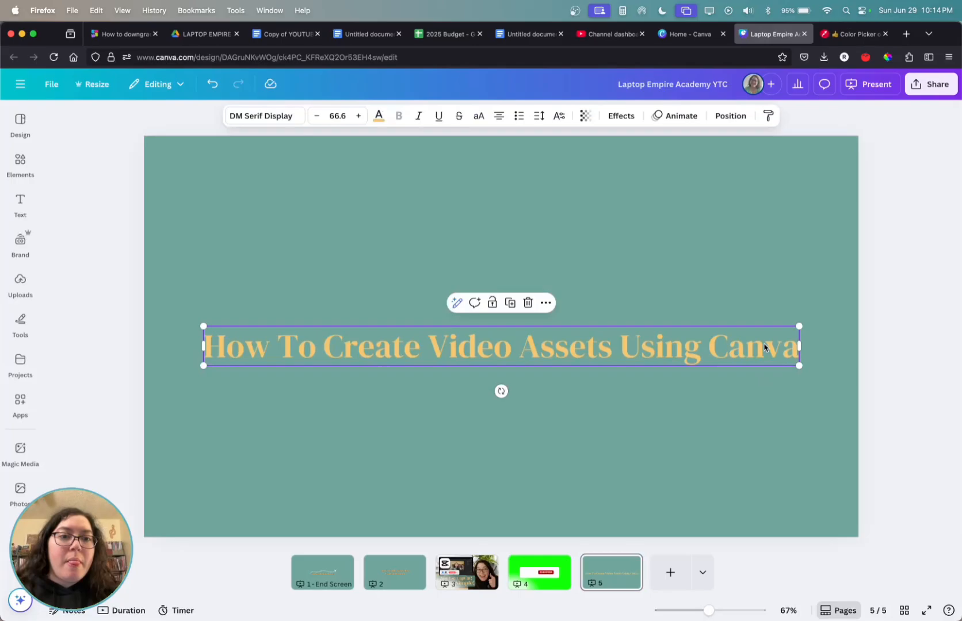
pyautogui.click(338, 115)
pyautogui.write('60.6')
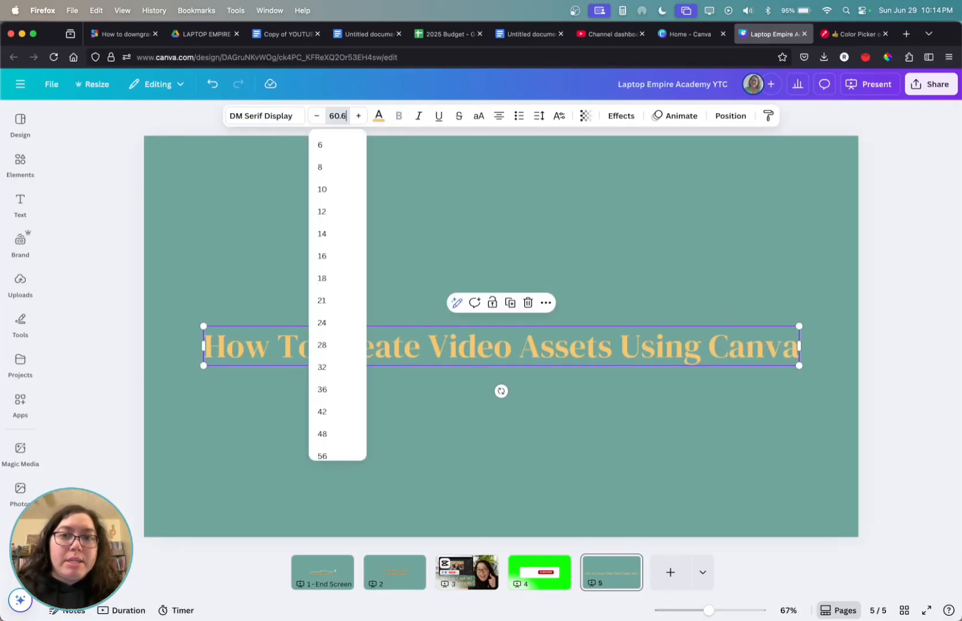
pyautogui.press('Return')
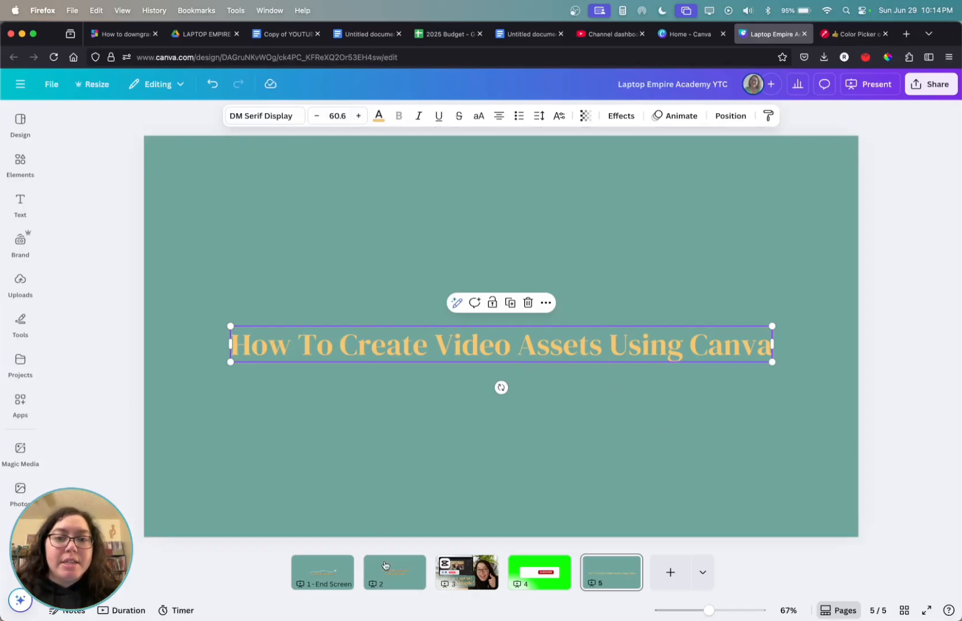
pyautogui.click(404, 588)
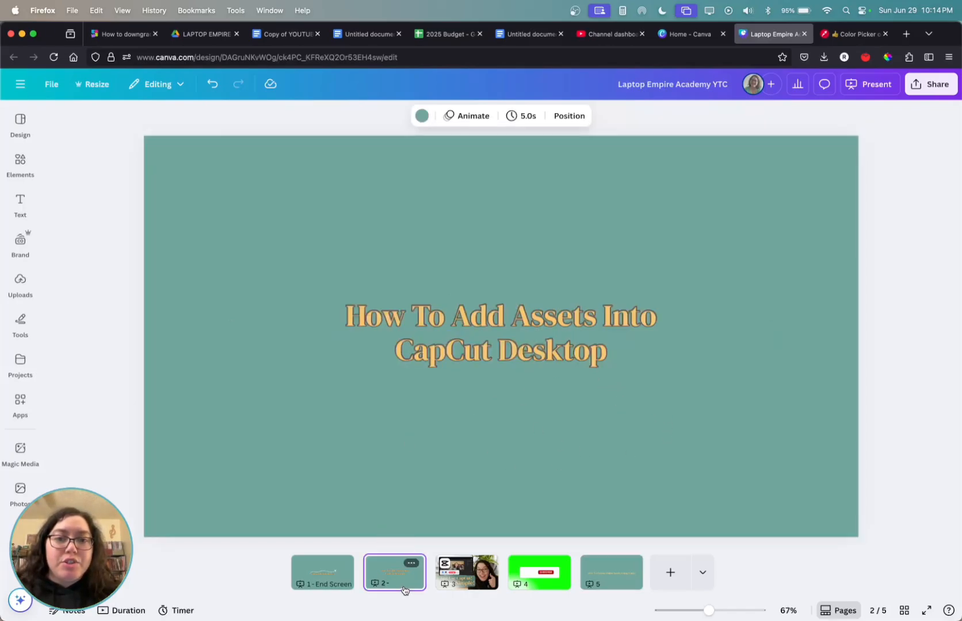
pyautogui.click(611, 583)
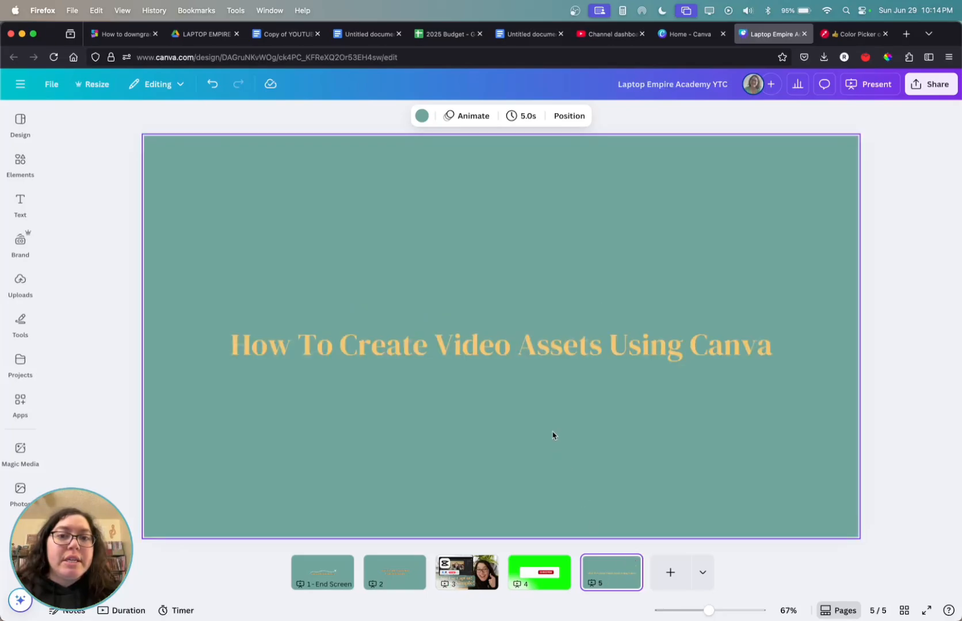
# - Apply the Outline text effect to the page 5 heading
pyautogui.click(483, 352)
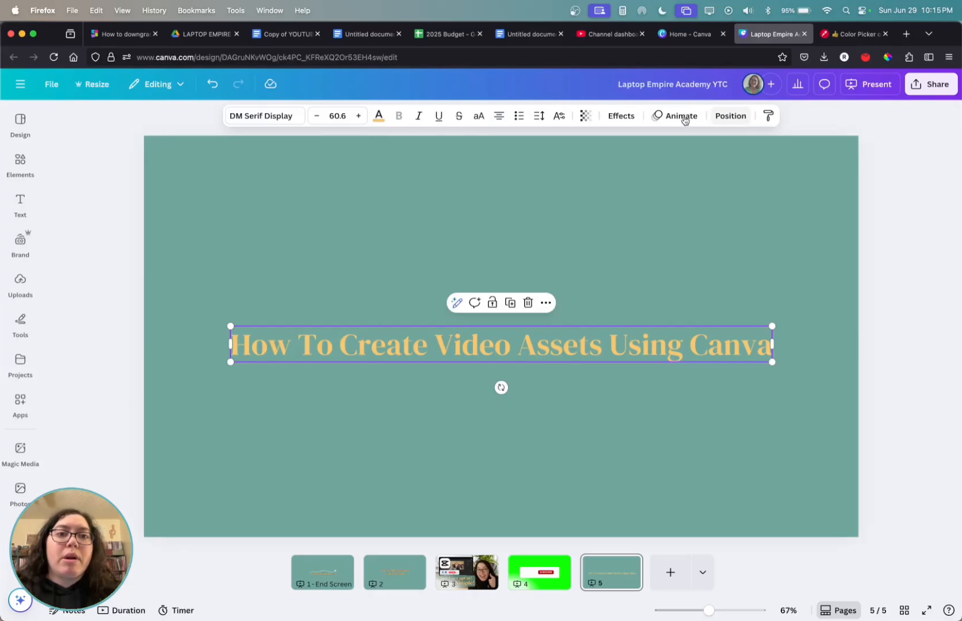
pyautogui.click(621, 117)
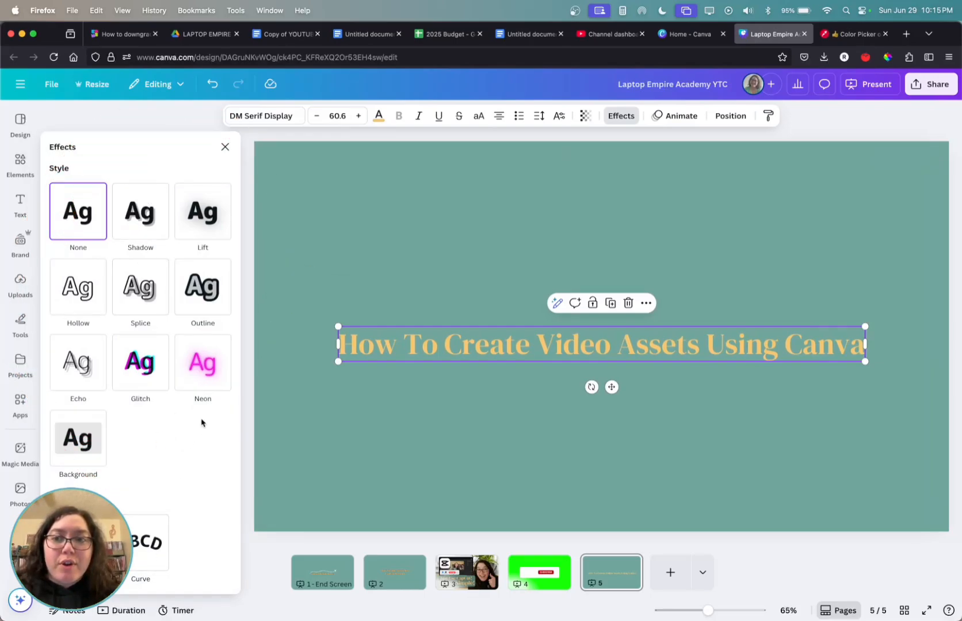
pyautogui.click(206, 291)
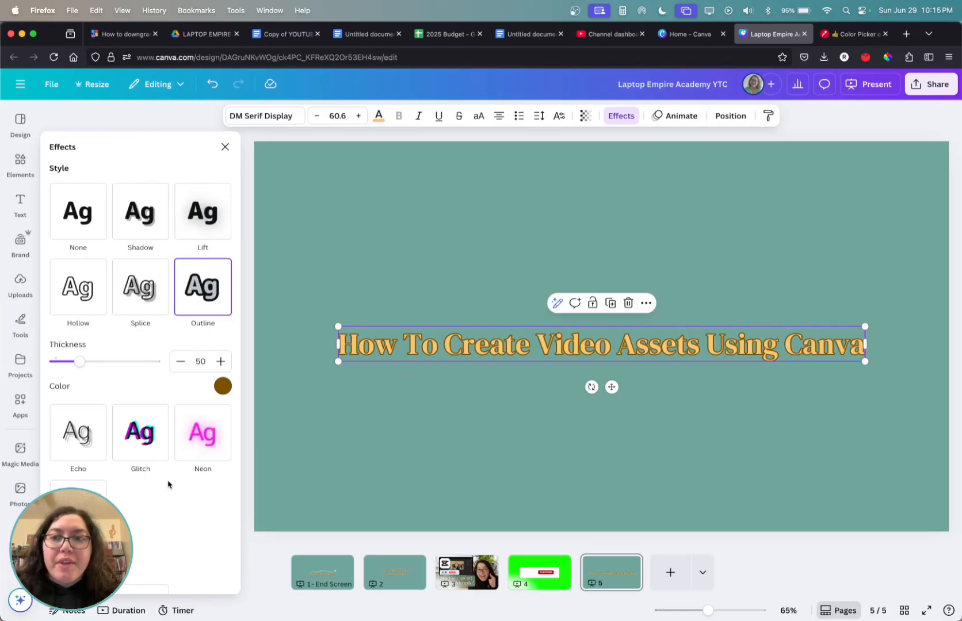
# - Try the Shadow effect on the heading with offset 61, direction -45, blur 25 and transparency 43
pyautogui.click(145, 220)
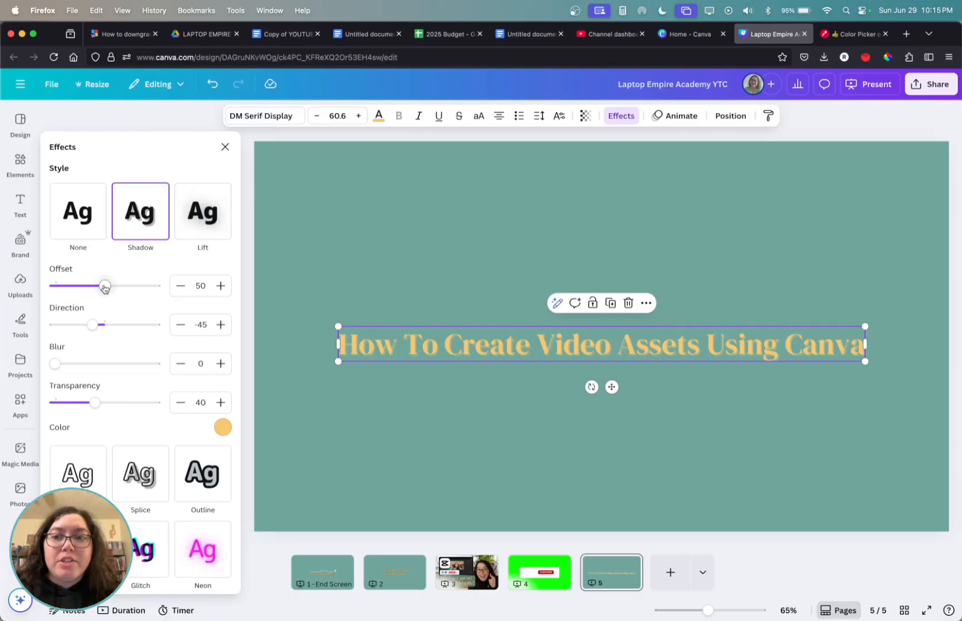
pyautogui.moveTo(108, 293); pyautogui.dragTo(78, 323)
pyautogui.moveTo(53, 367); pyautogui.dragTo(82, 366)
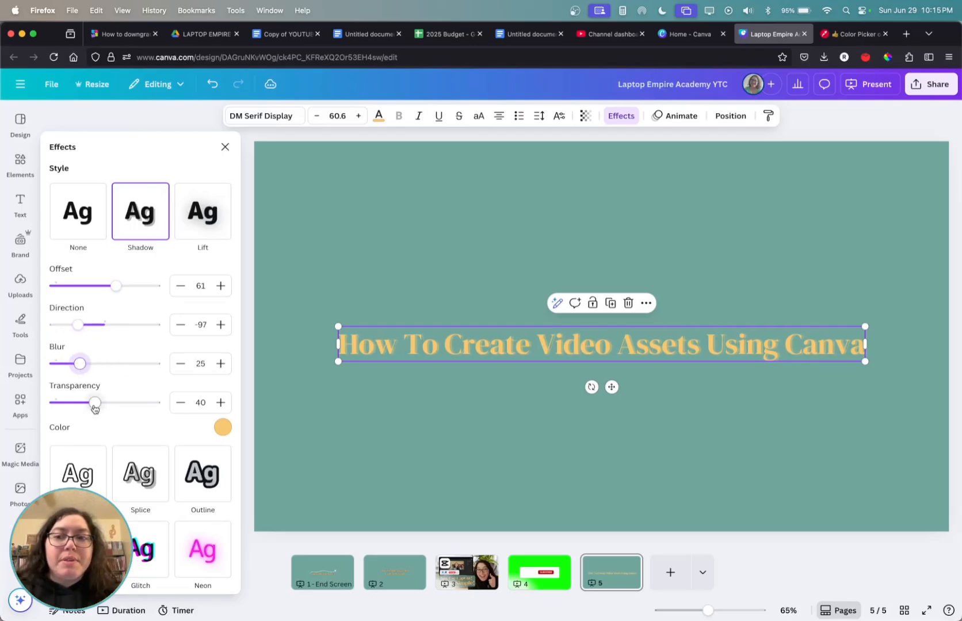
pyautogui.moveTo(95, 408)
pyautogui.mouseDown()
pyautogui.moveTo(77, 403)
pyautogui.moveTo(141, 402)
pyautogui.moveTo(76, 403)
pyautogui.moveTo(120, 402)
pyautogui.moveTo(75, 403)
pyautogui.moveTo(118, 402)
pyautogui.moveTo(90, 402)
pyautogui.moveTo(98, 403)
pyautogui.mouseUp()
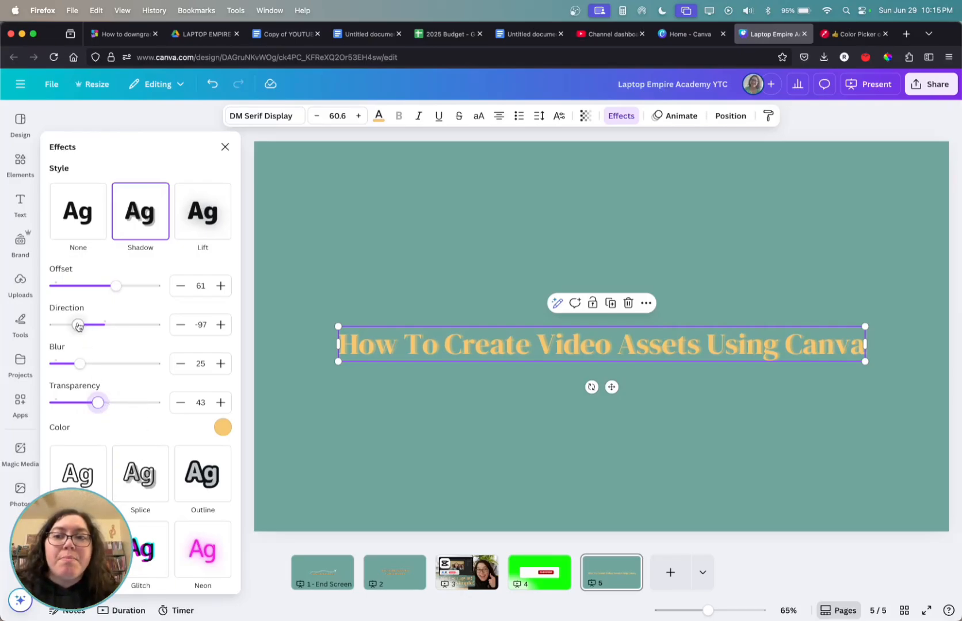
pyautogui.moveTo(79, 326); pyautogui.dragTo(99, 326)
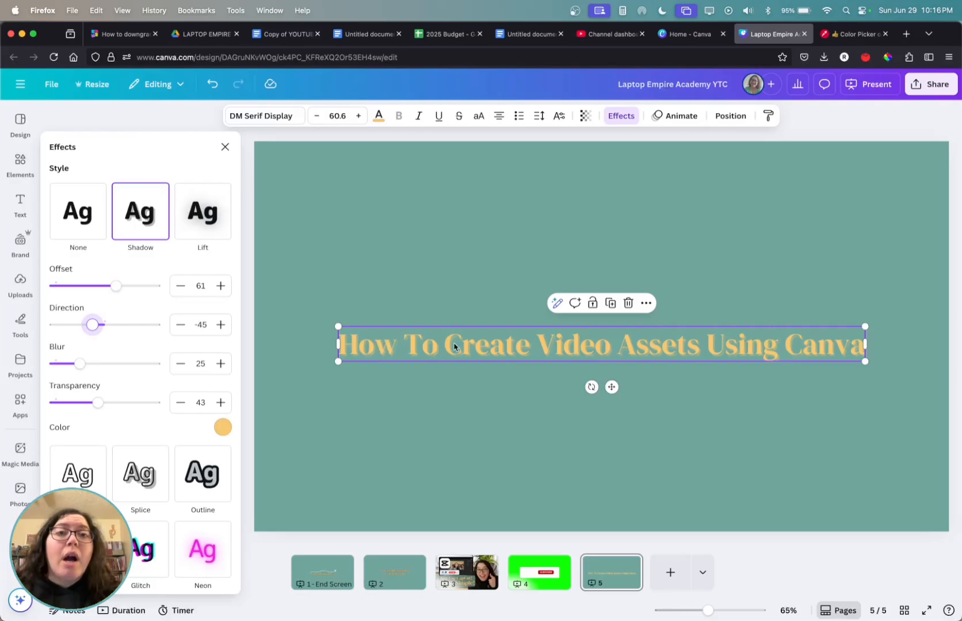
# - Try the Lift effect on the heading at intensity 78, followed by the Hollow effect at thickness 56
pyautogui.click(211, 225)
pyautogui.moveTo(110, 289); pyautogui.dragTo(132, 289)
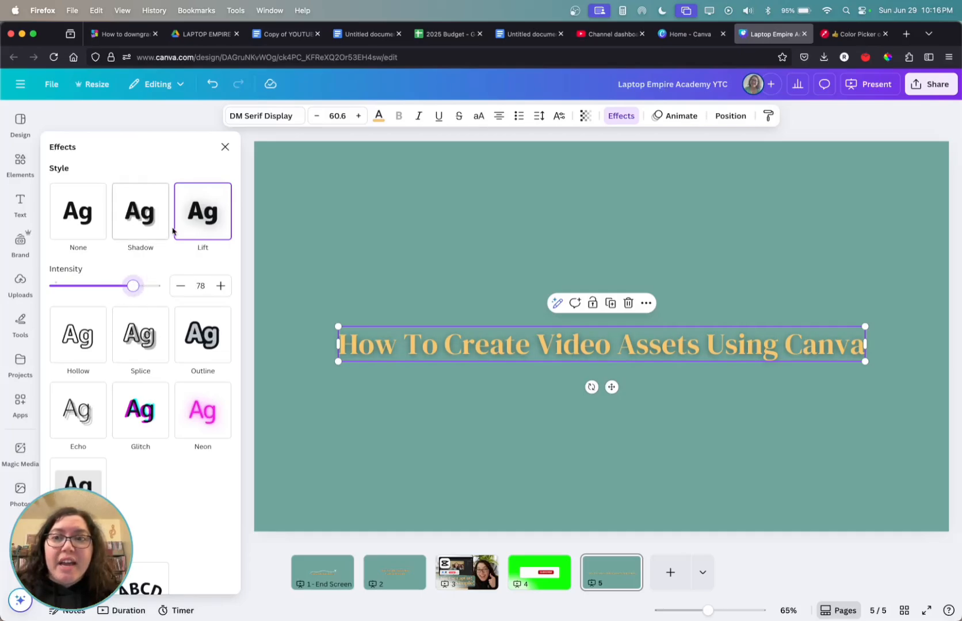
pyautogui.click(79, 339)
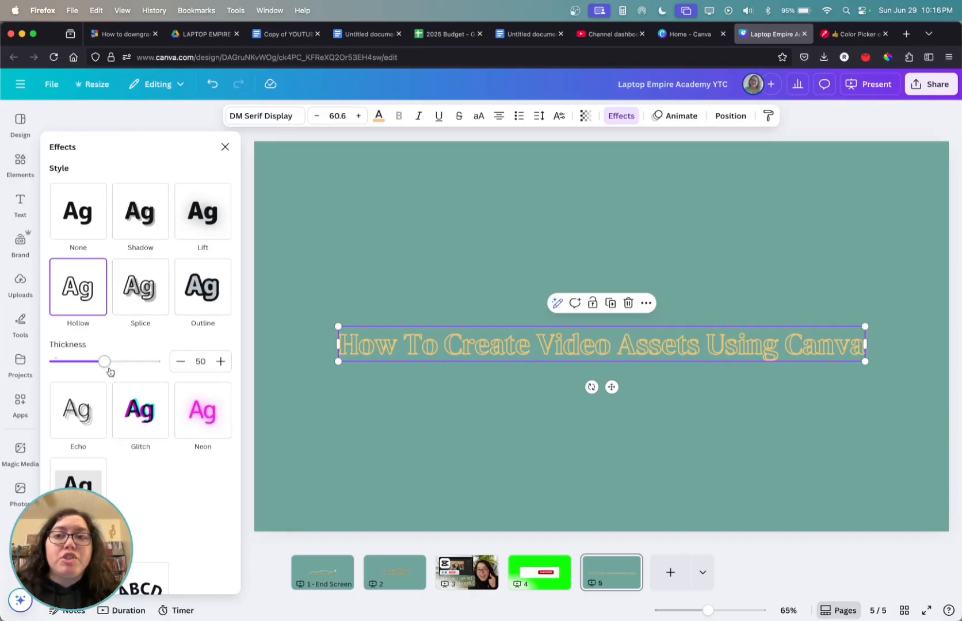
pyautogui.moveTo(105, 364)
pyautogui.mouseDown()
pyautogui.moveTo(67, 364)
pyautogui.moveTo(144, 364)
pyautogui.moveTo(153, 364)
pyautogui.moveTo(87, 371)
pyautogui.moveTo(164, 375)
pyautogui.moveTo(63, 379)
pyautogui.moveTo(112, 379)
pyautogui.mouseUp()
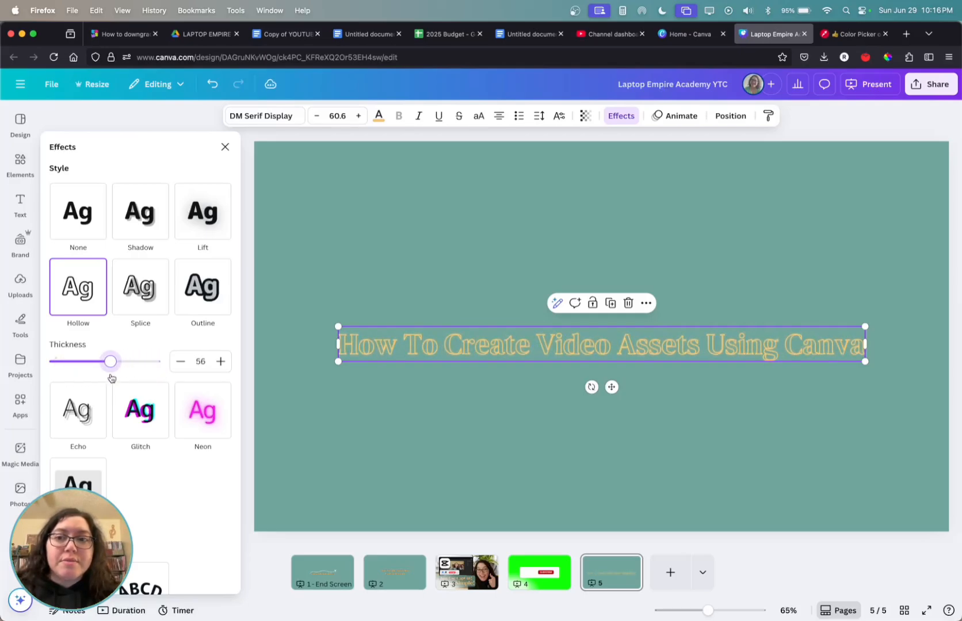
# - Try the Splice effect on the heading with thickness 59, offset 44 and direction 42, and look at its color option
pyautogui.click(142, 311)
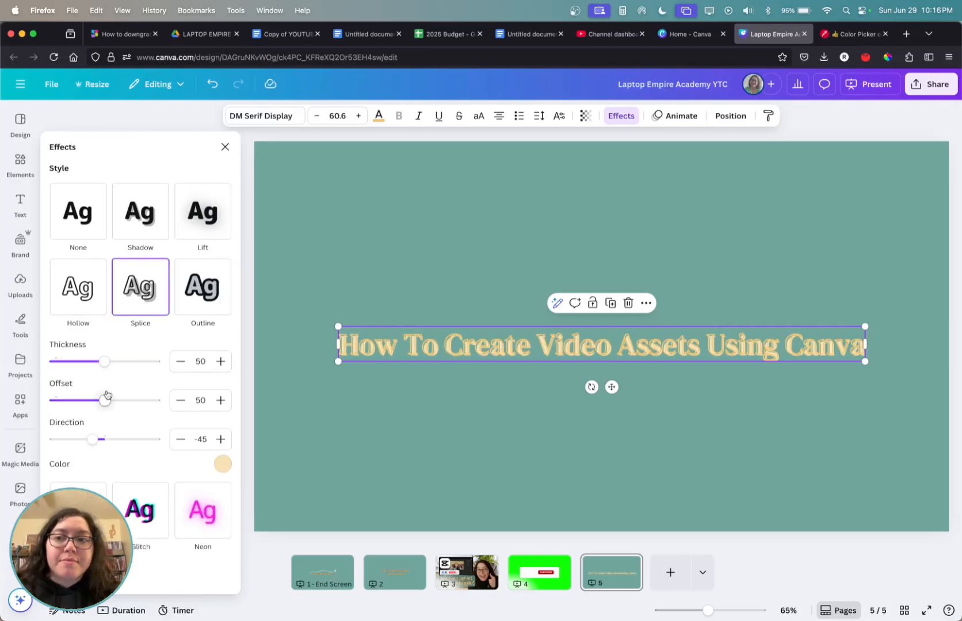
pyautogui.moveTo(89, 441); pyautogui.dragTo(118, 441)
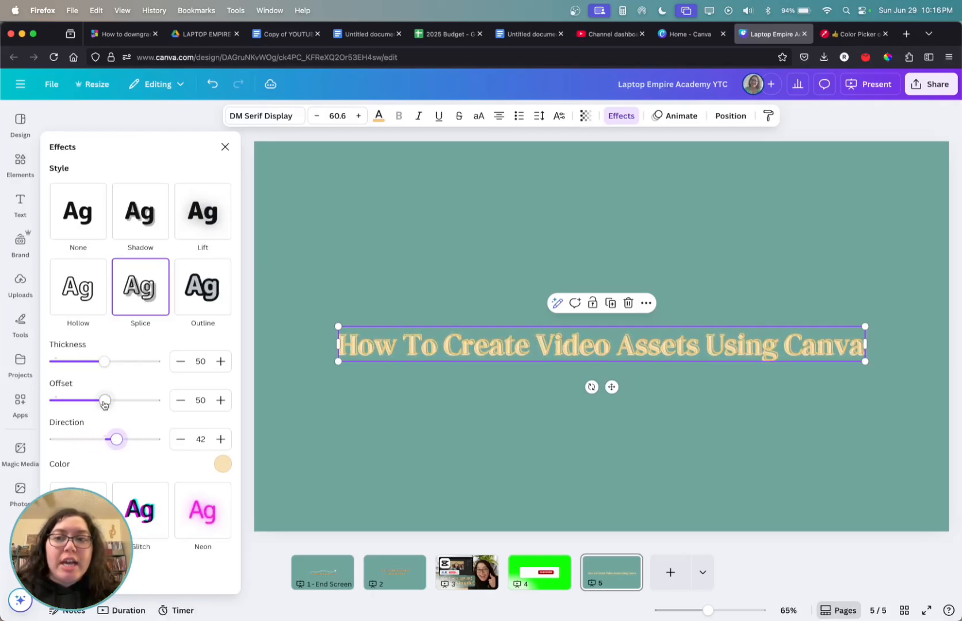
pyautogui.moveTo(104, 402)
pyautogui.mouseDown()
pyautogui.moveTo(122, 401)
pyautogui.moveTo(66, 401)
pyautogui.moveTo(99, 400)
pyautogui.mouseUp()
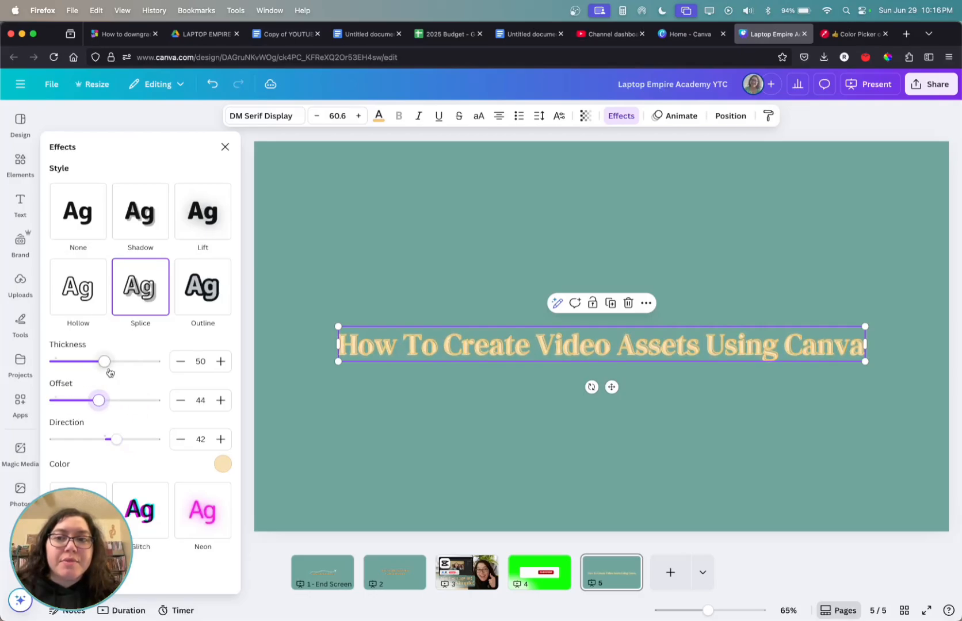
pyautogui.moveTo(105, 362)
pyautogui.mouseDown()
pyautogui.moveTo(94, 363)
pyautogui.moveTo(115, 365)
pyautogui.mouseUp()
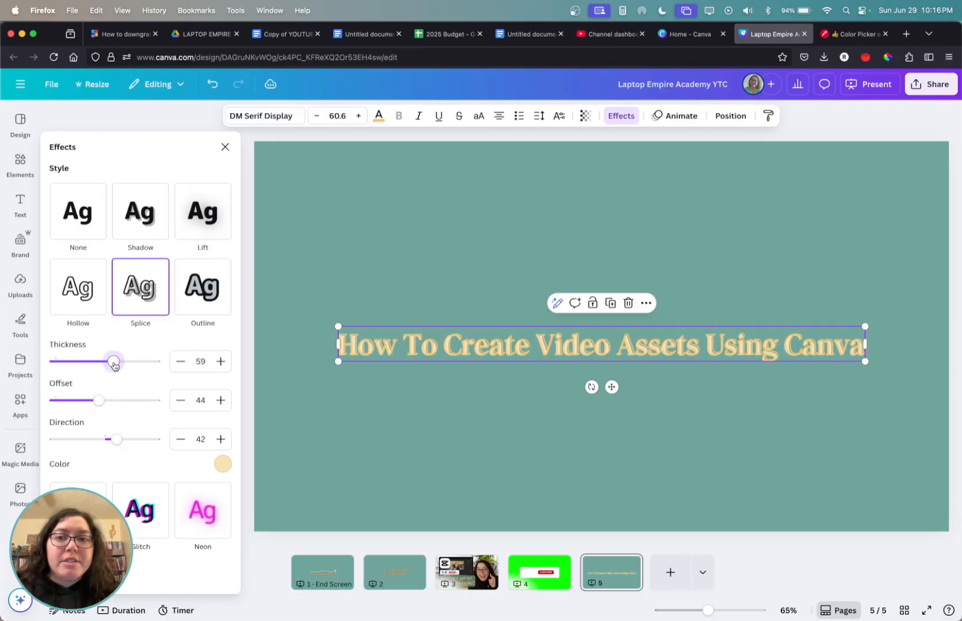
pyautogui.click(221, 464)
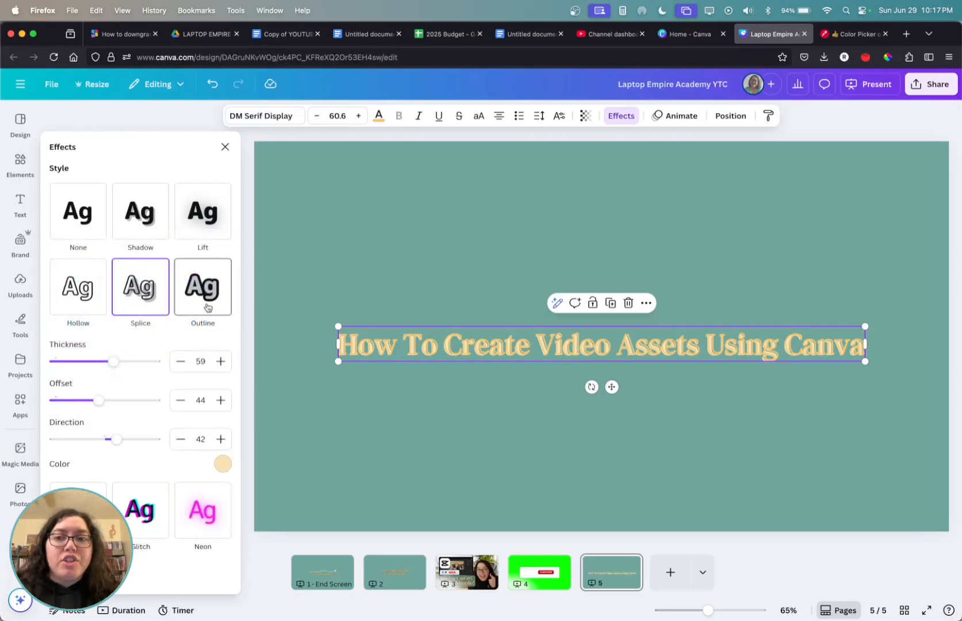
# - Try the Outline effect on the page 5 heading at thickness 50, followed by the Echo effect with offset 58 and direction -36
pyautogui.click(207, 303)
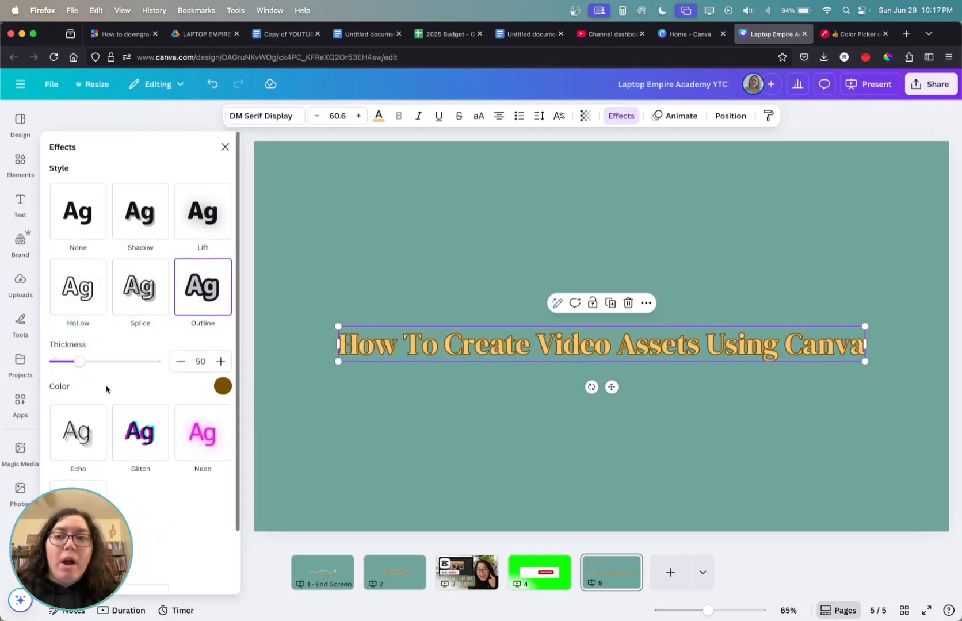
pyautogui.moveTo(79, 363)
pyautogui.mouseDown()
pyautogui.moveTo(150, 363)
pyautogui.moveTo(85, 362)
pyautogui.mouseUp()
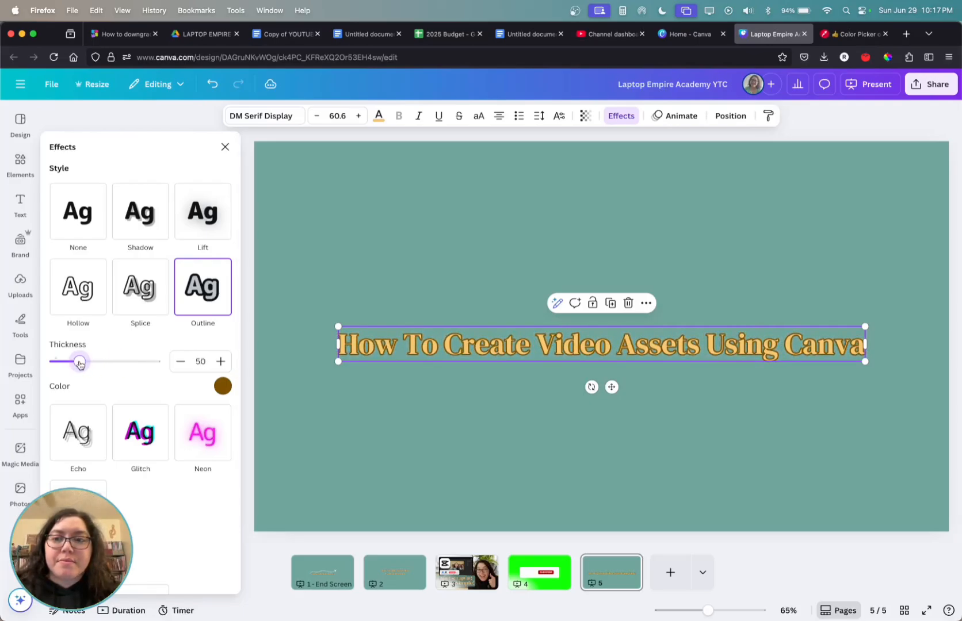
pyautogui.click(80, 439)
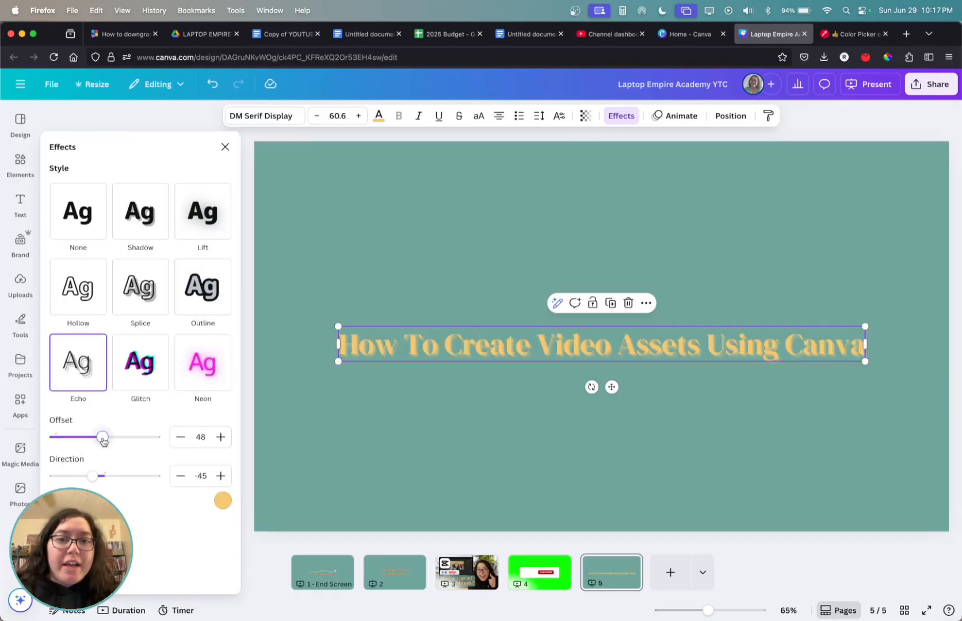
pyautogui.moveTo(103, 441); pyautogui.dragTo(97, 475)
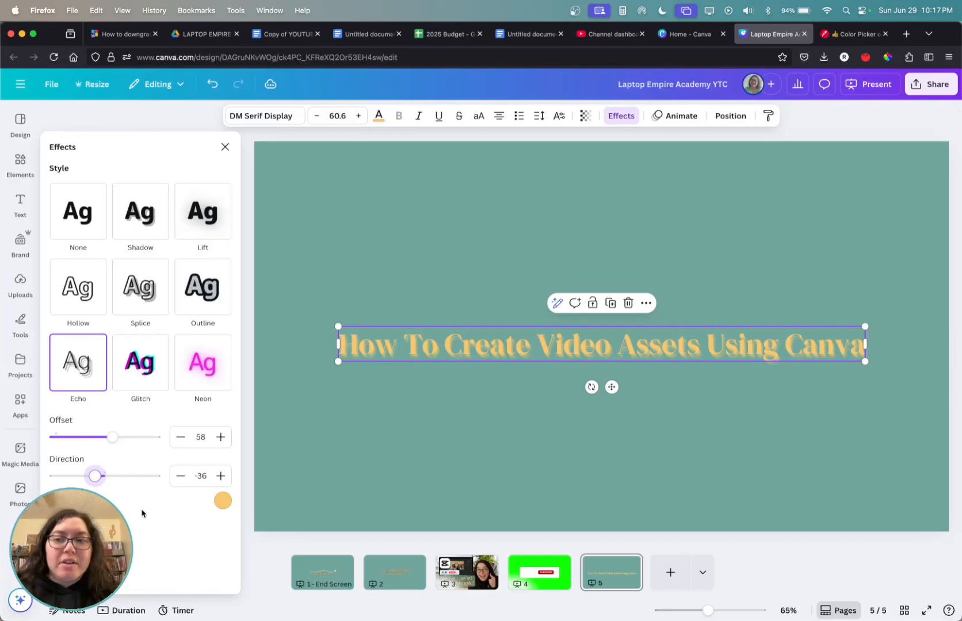
# - Try the Glitch effect on the heading with offset 90 and direction 108, followed by the Neon effect at intensity 49
pyautogui.scroll(-2, 141, 512)
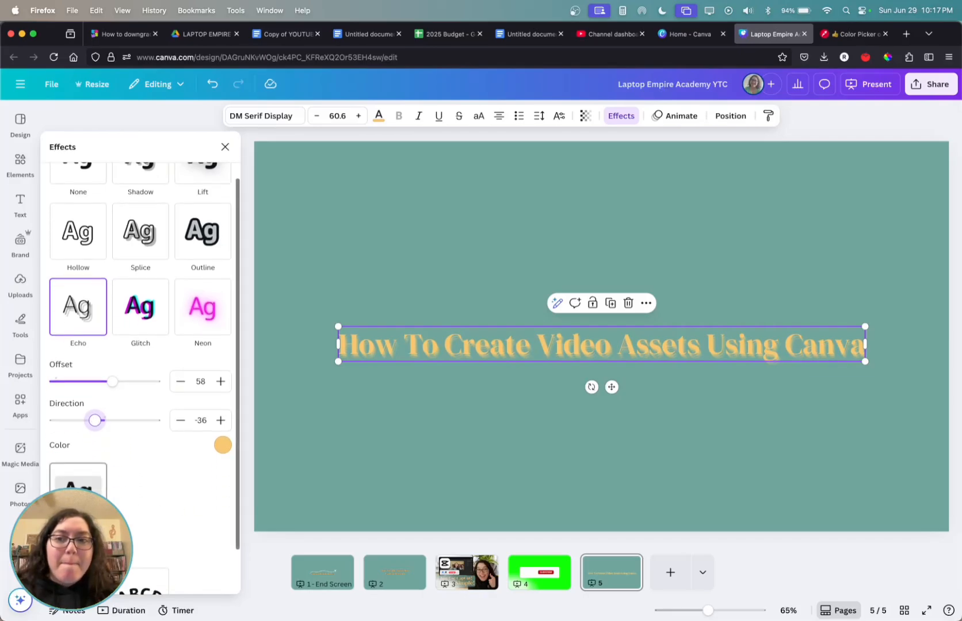
pyautogui.click(144, 326)
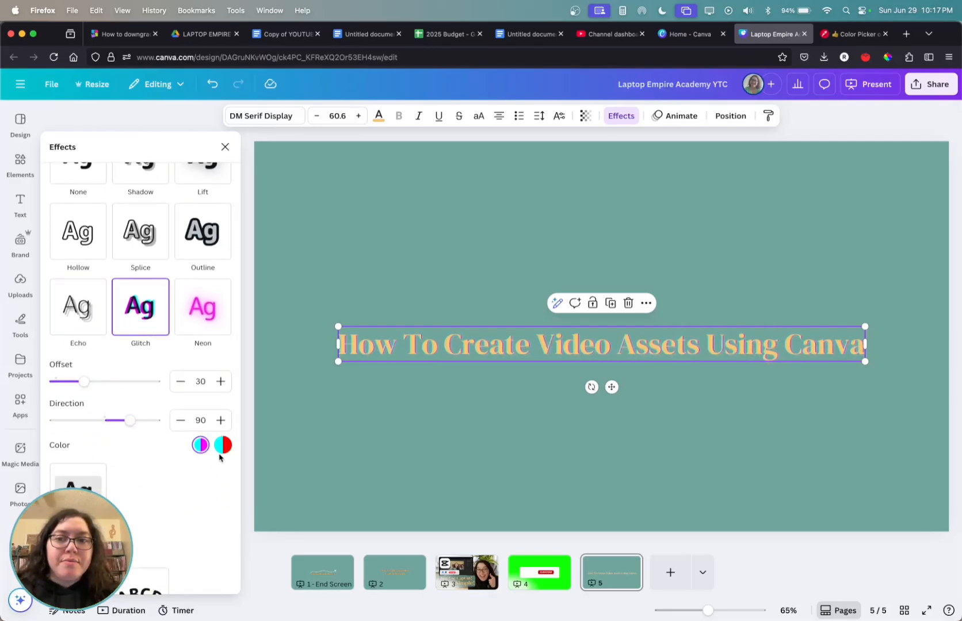
pyautogui.moveTo(87, 385); pyautogui.dragTo(135, 424)
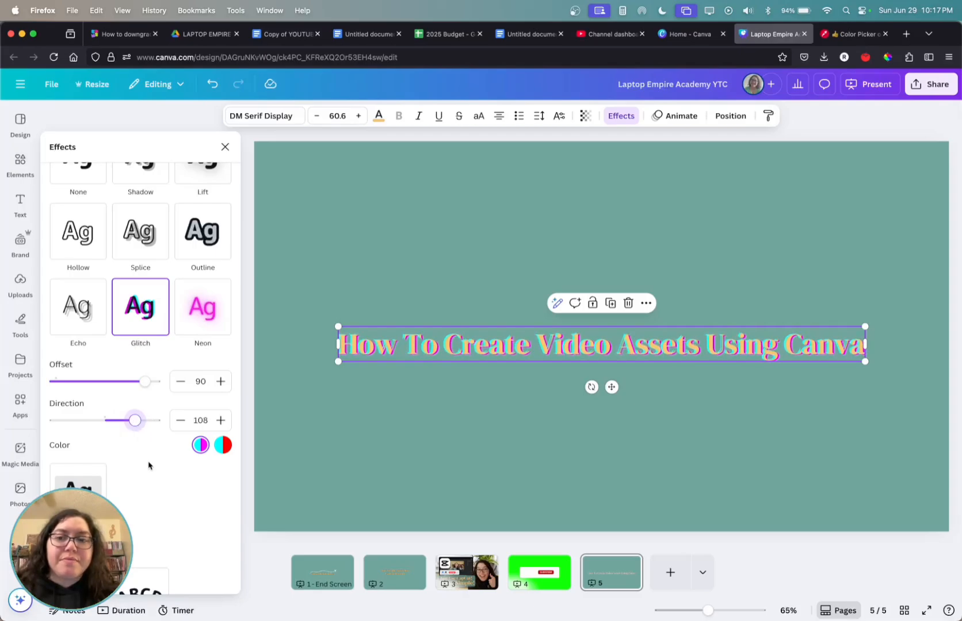
pyautogui.click(208, 325)
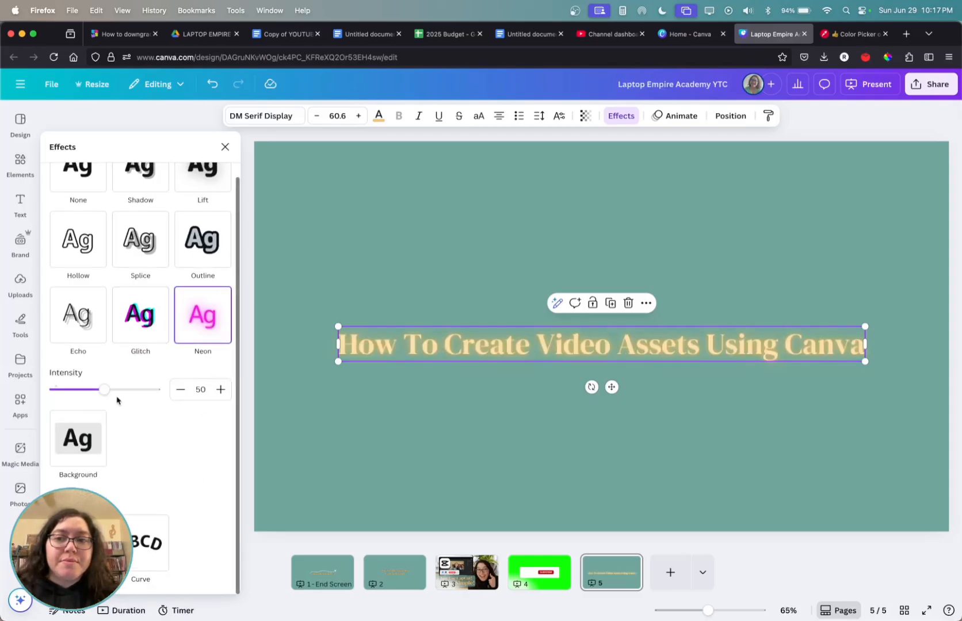
pyautogui.moveTo(109, 394)
pyautogui.mouseDown()
pyautogui.moveTo(73, 390)
pyautogui.moveTo(171, 393)
pyautogui.moveTo(90, 391)
pyautogui.moveTo(102, 392)
pyautogui.mouseUp()
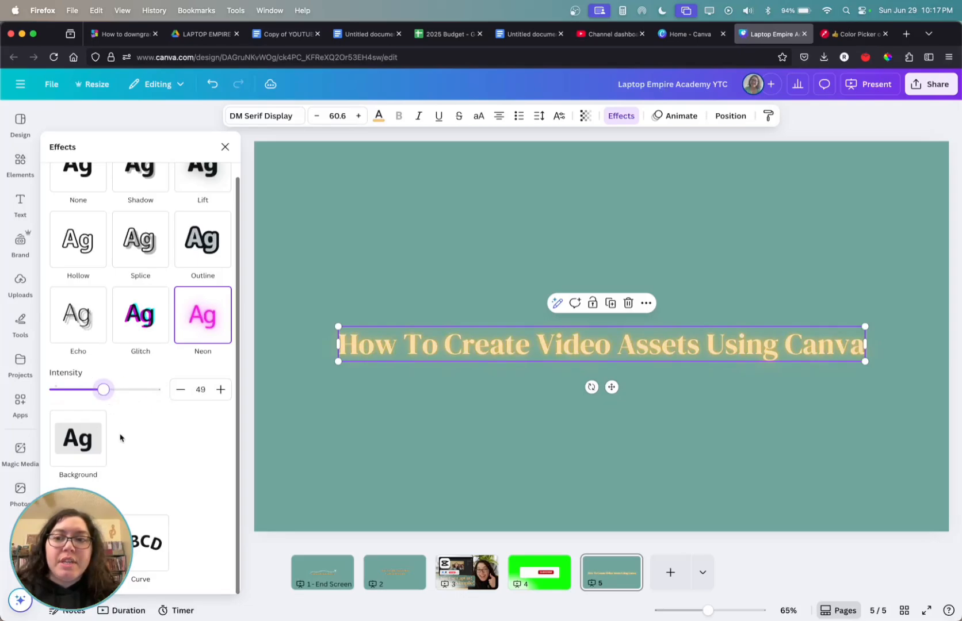
# - Try the Background effect on the heading with roundness 61, spread 16 and transparency 100, and look at its color option
pyautogui.click(92, 450)
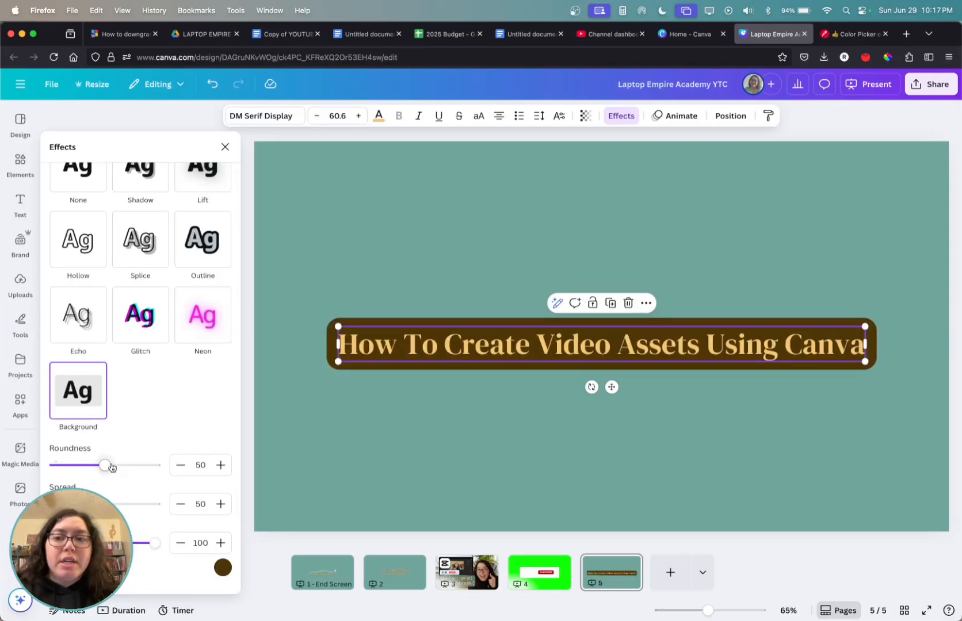
pyautogui.moveTo(111, 467); pyautogui.dragTo(67, 504)
pyautogui.moveTo(154, 543)
pyautogui.mouseDown()
pyautogui.moveTo(52, 543)
pyautogui.moveTo(154, 543)
pyautogui.mouseUp()
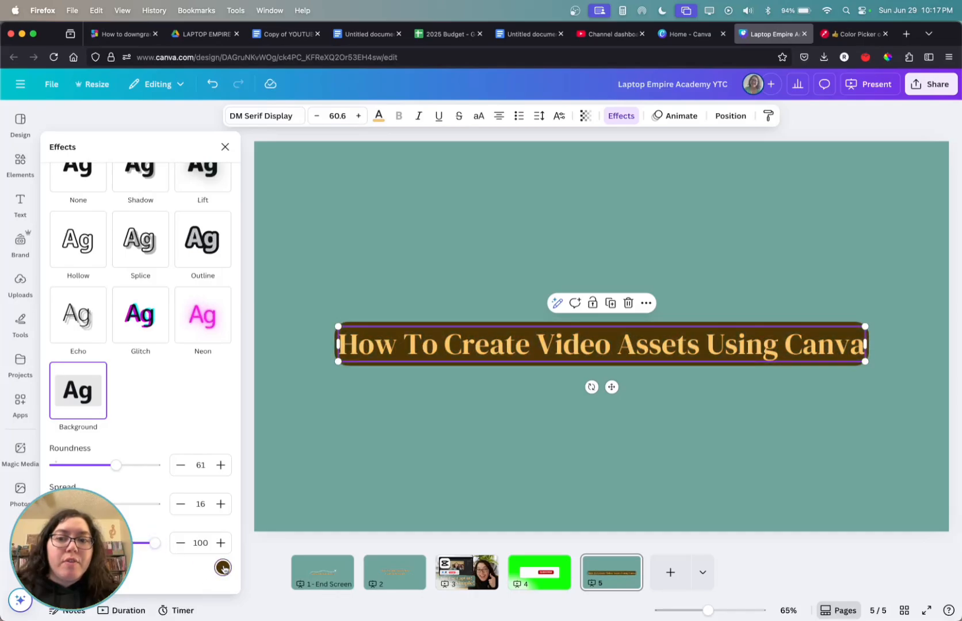
pyautogui.click(222, 568)
pyautogui.click(222, 568)
pyautogui.scroll(-3, 173, 541)
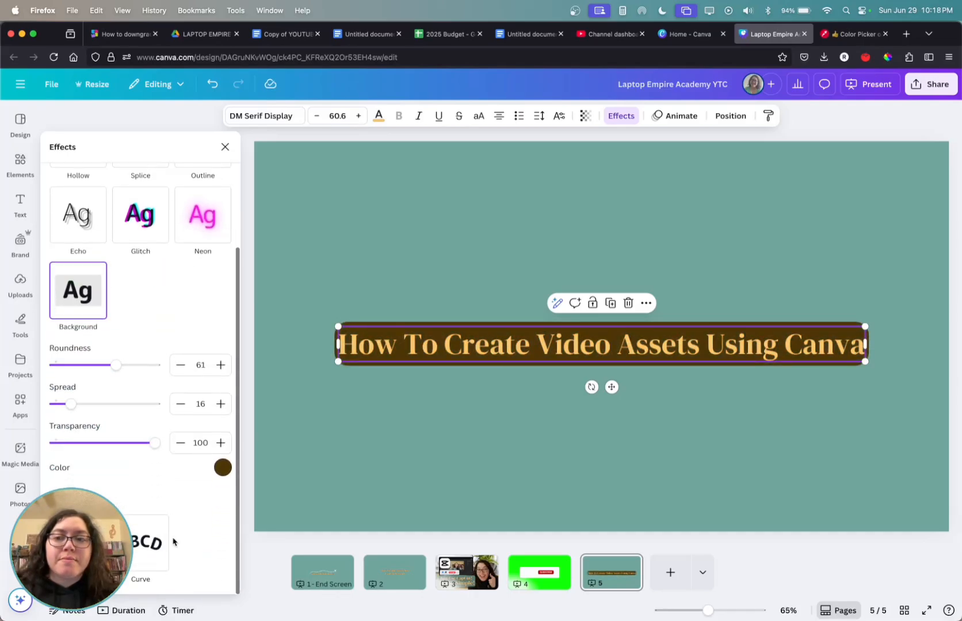
# - Try the Curve shape on the heading and bring its curve amount back to 0
pyautogui.click(136, 547)
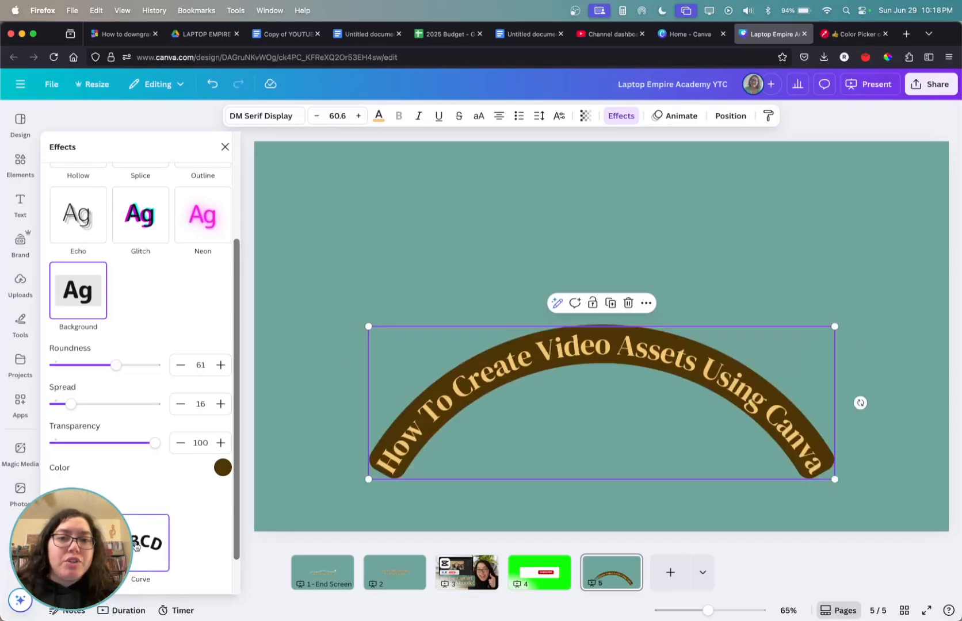
pyautogui.scroll(-2, 172, 547)
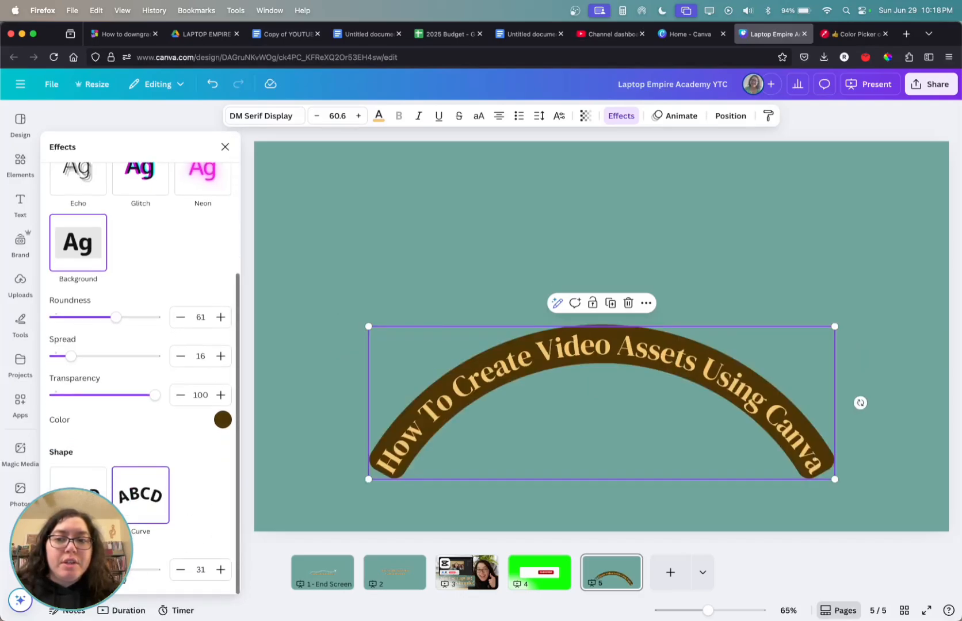
pyautogui.moveTo(122, 570)
pyautogui.mouseDown()
pyautogui.moveTo(75, 570)
pyautogui.moveTo(131, 575)
pyautogui.moveTo(105, 570)
pyautogui.mouseUp()
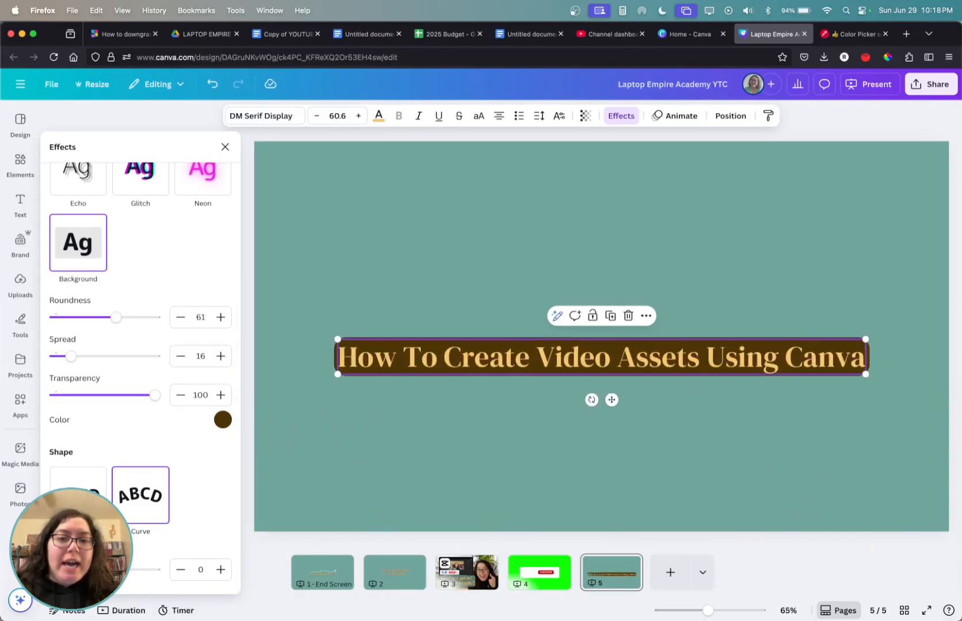
# - Examine how the curved tagline above "subscribe for more." is built from separate text pieces on the End Screen page
pyautogui.click(309, 563)
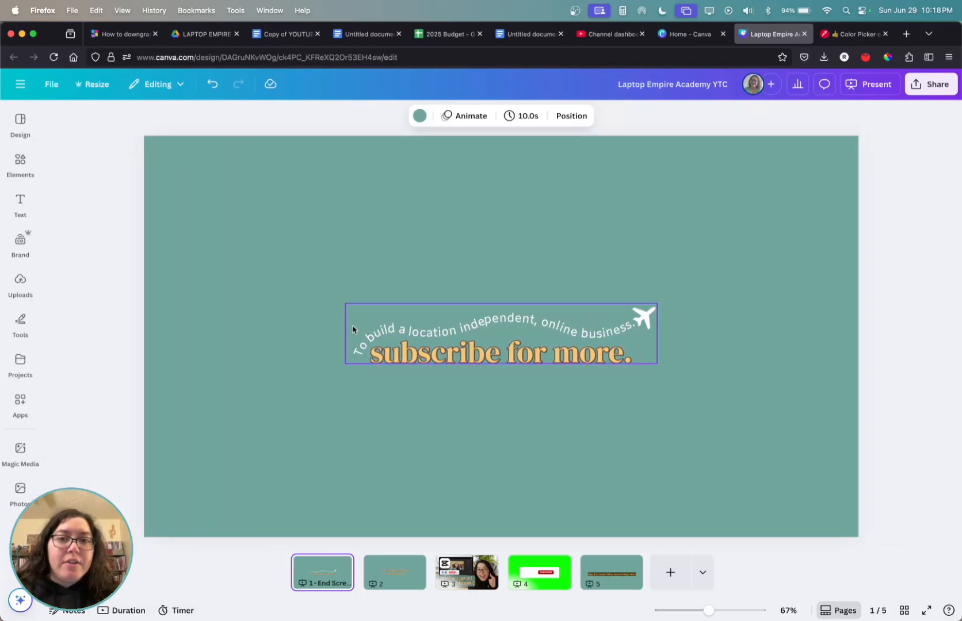
pyautogui.click(490, 315)
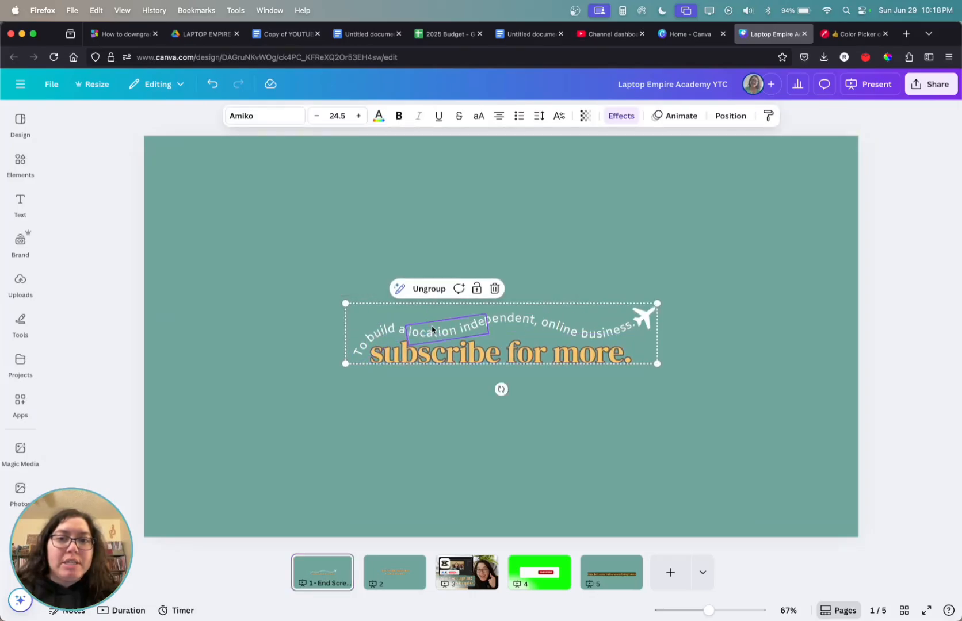
pyautogui.click(508, 324)
pyautogui.click(597, 331)
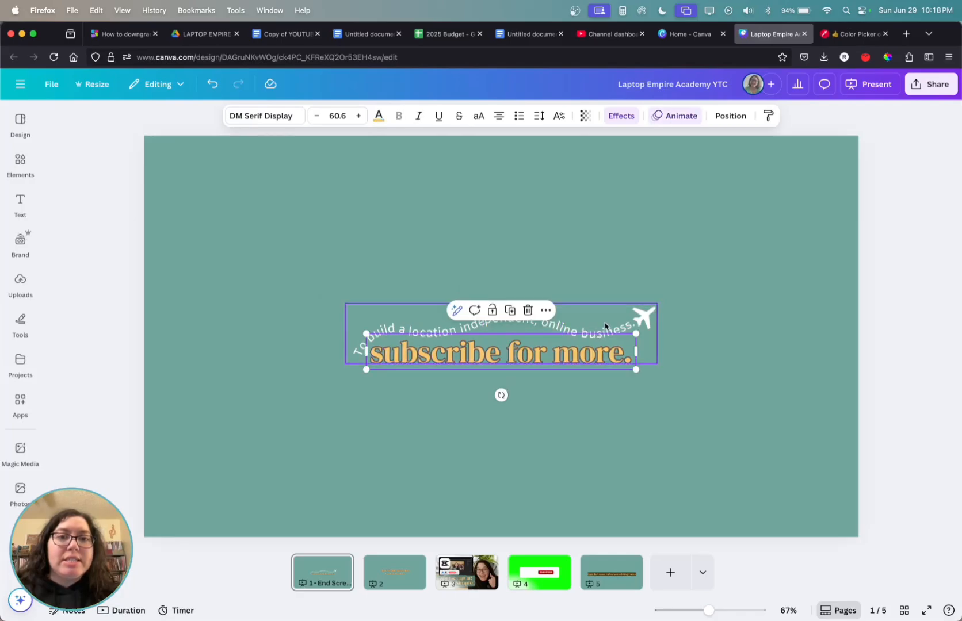
pyautogui.click(605, 326)
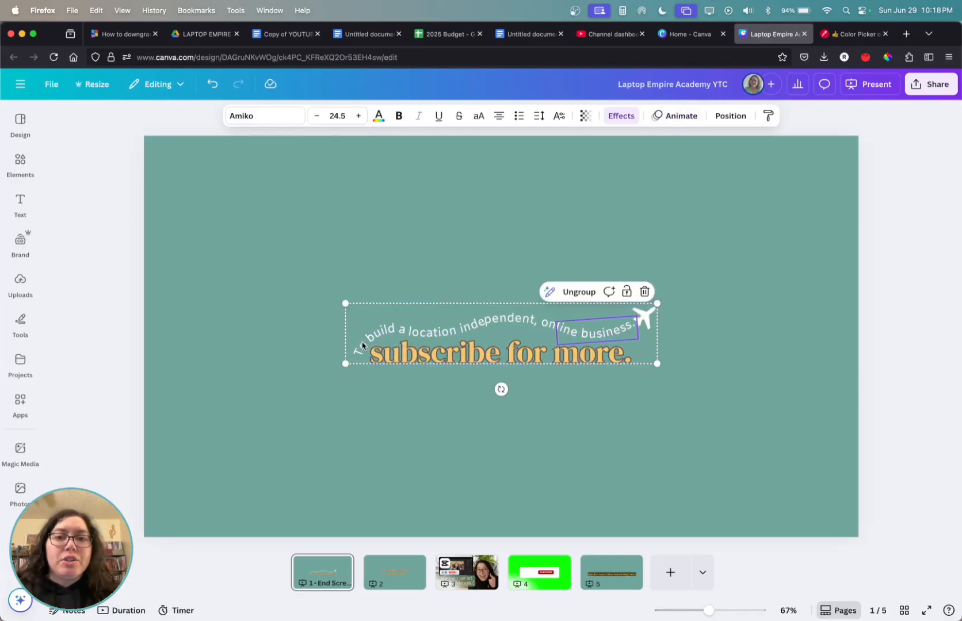
pyautogui.click(445, 283)
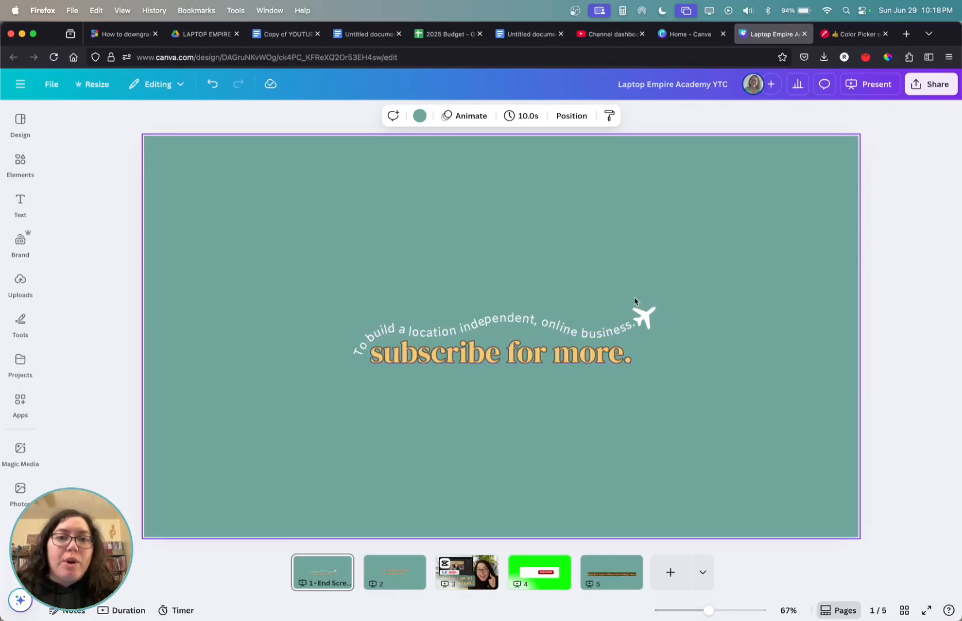
# - Replace the page 5 heading's Background effect with the Outline effect
pyautogui.click(622, 593)
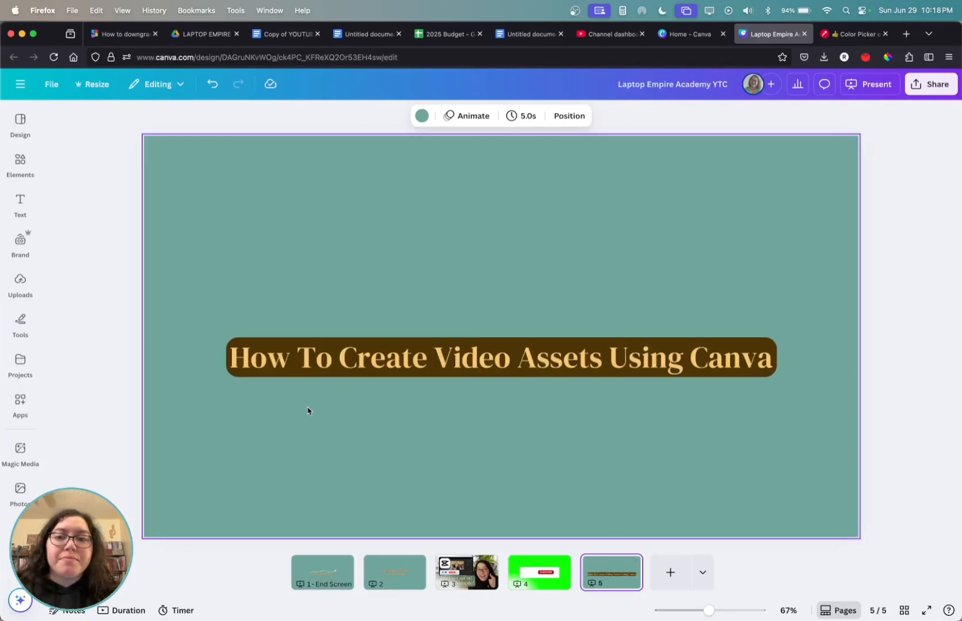
pyautogui.click(316, 376)
pyautogui.click(621, 116)
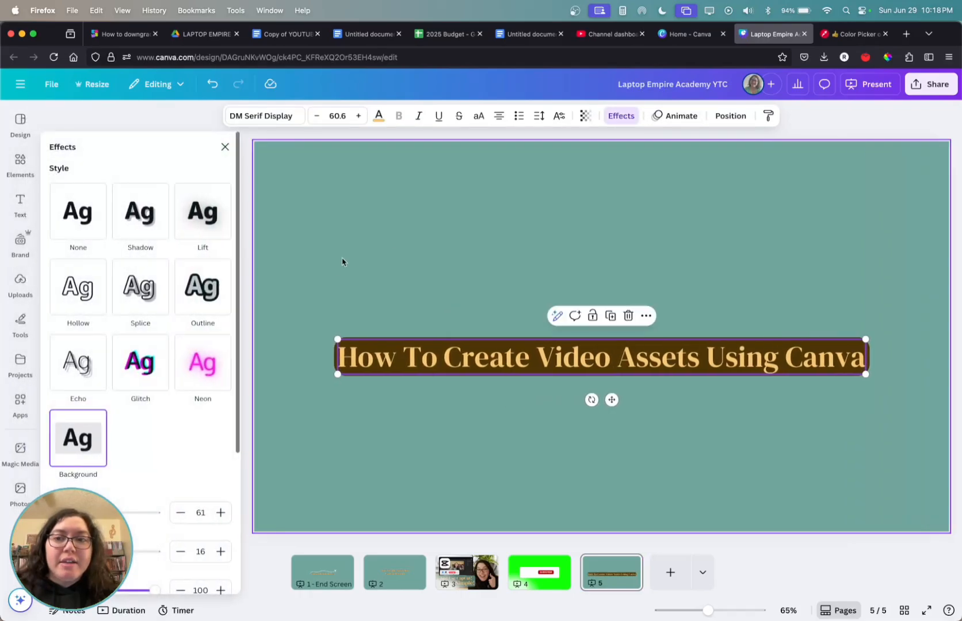
pyautogui.click(204, 298)
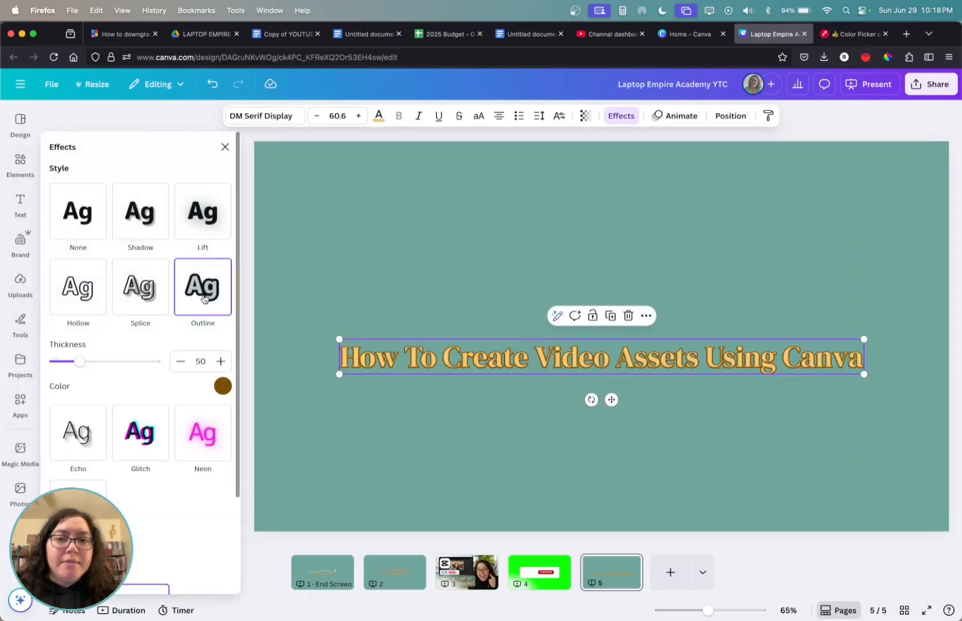
# - Check the outline thickness and color used on the page 2 heading "How To Add Assets Into CapCut Desktop"
pyautogui.click(402, 575)
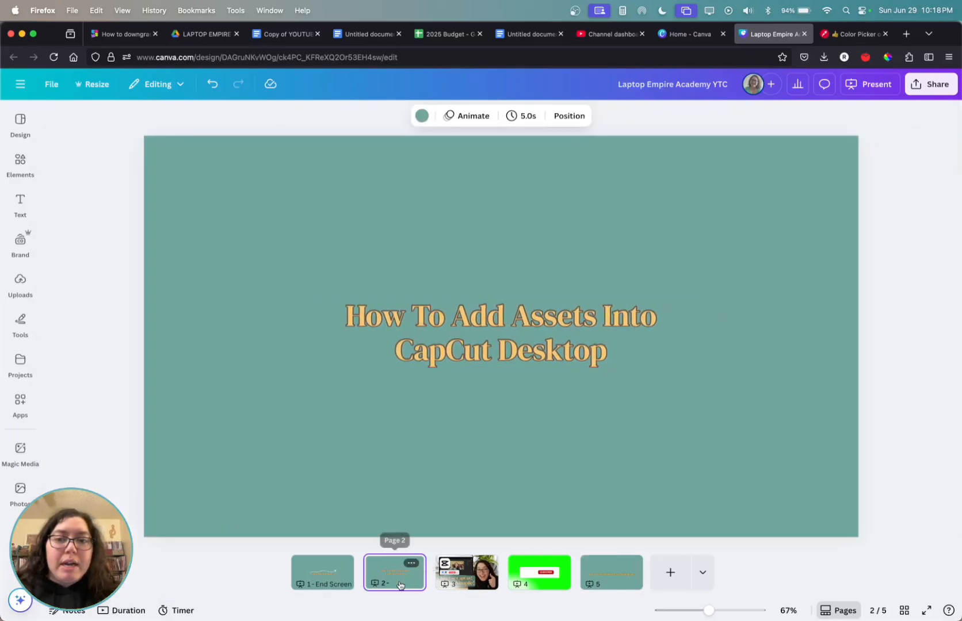
pyautogui.click(445, 344)
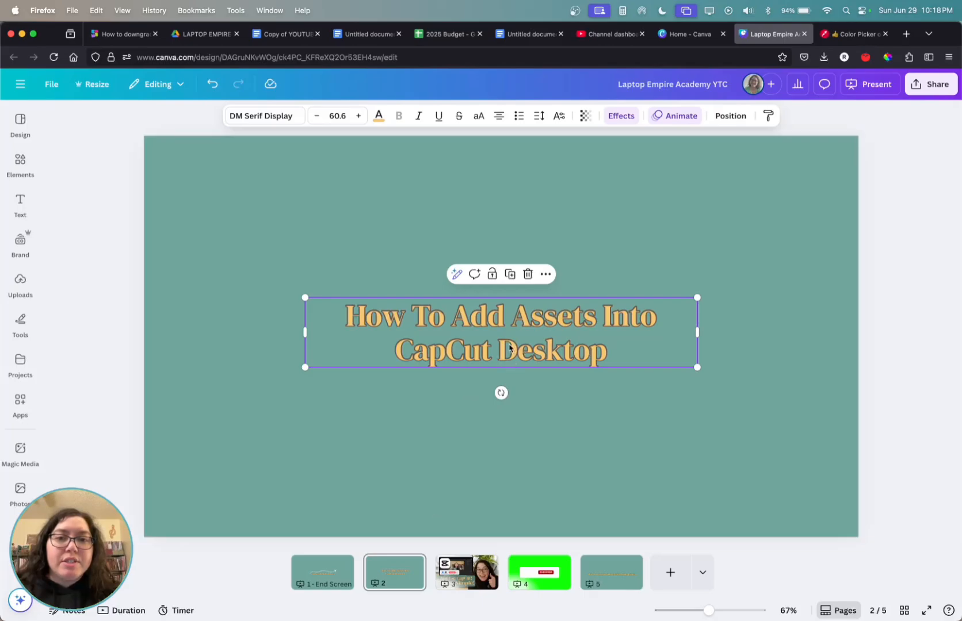
pyautogui.click(619, 117)
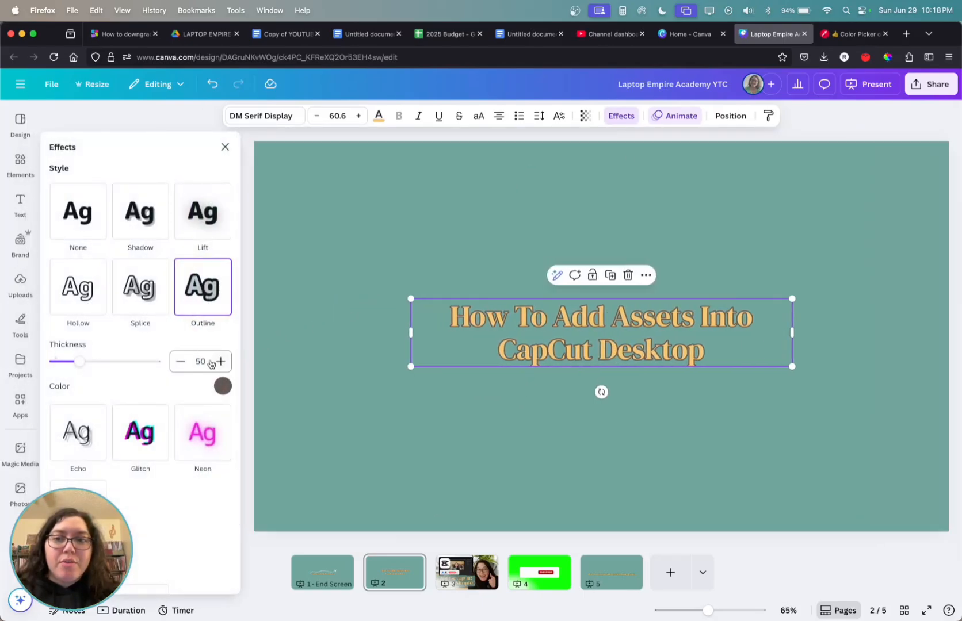
pyautogui.click(223, 386)
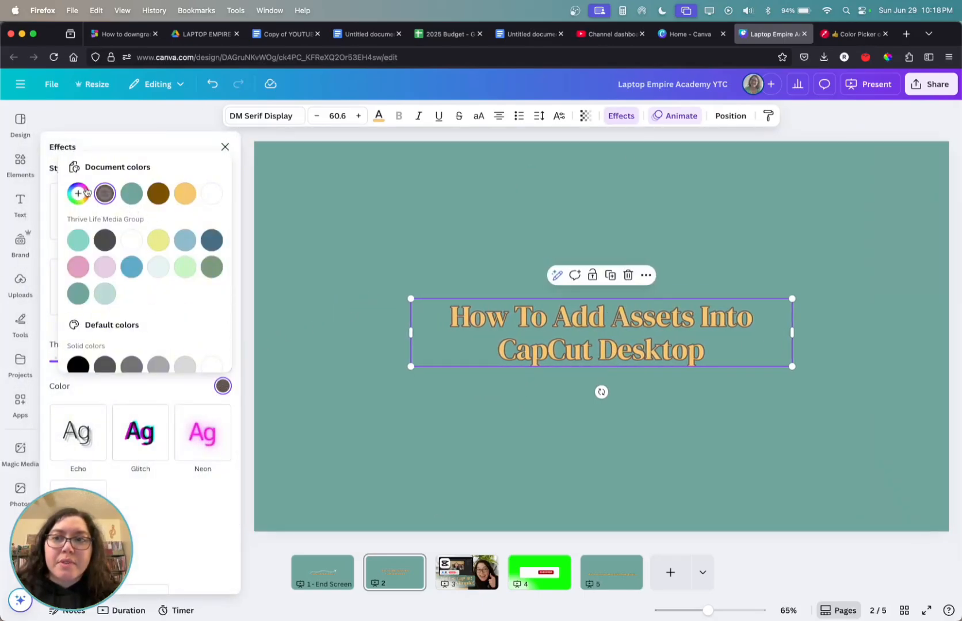
pyautogui.click(580, 478)
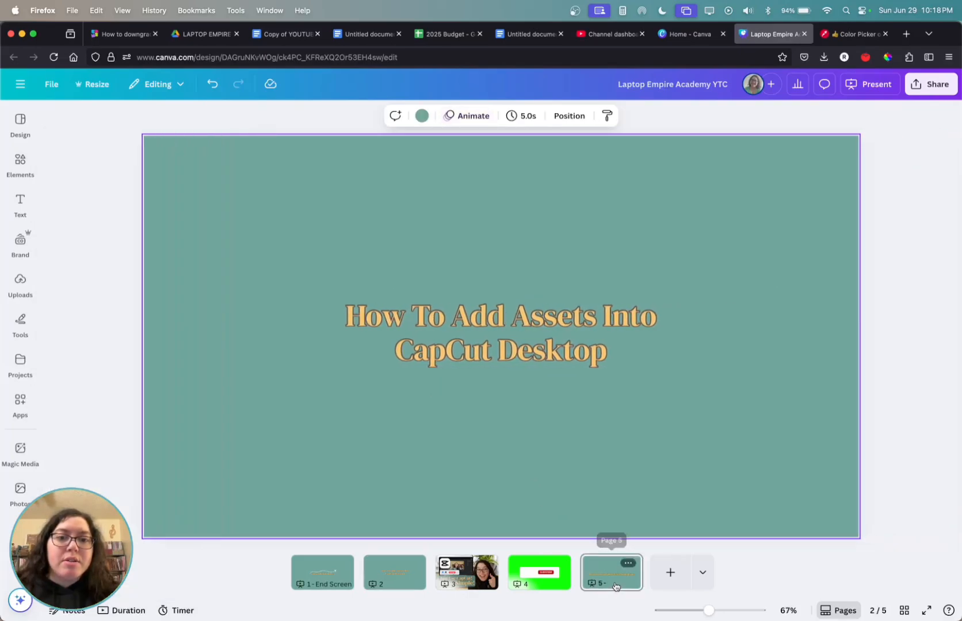
# - Set the page 5 heading's outline color to the grayish-brown document color used on page 2
pyautogui.click(613, 571)
pyautogui.click(435, 347)
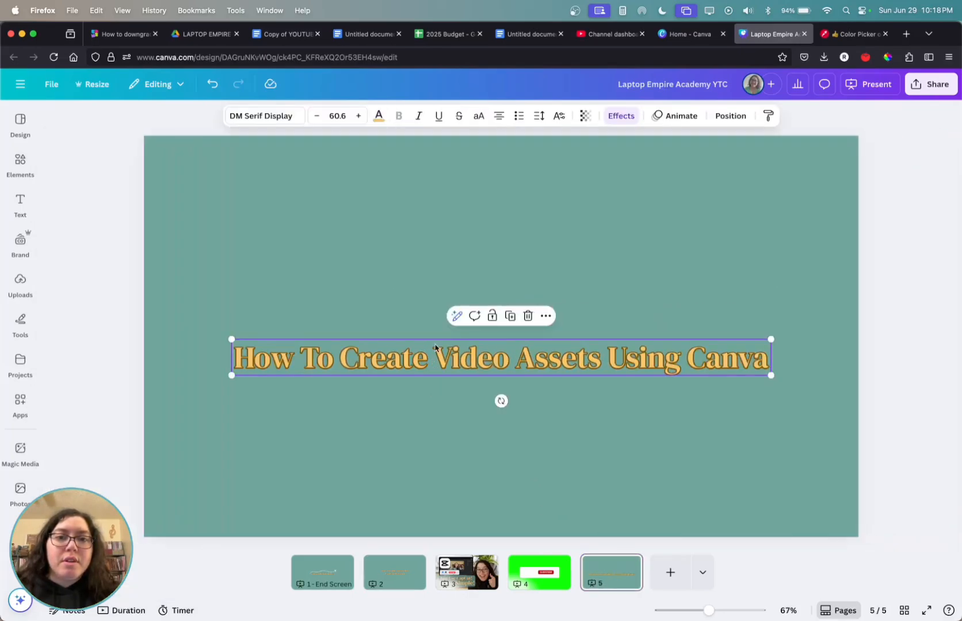
pyautogui.click(621, 116)
pyautogui.click(223, 386)
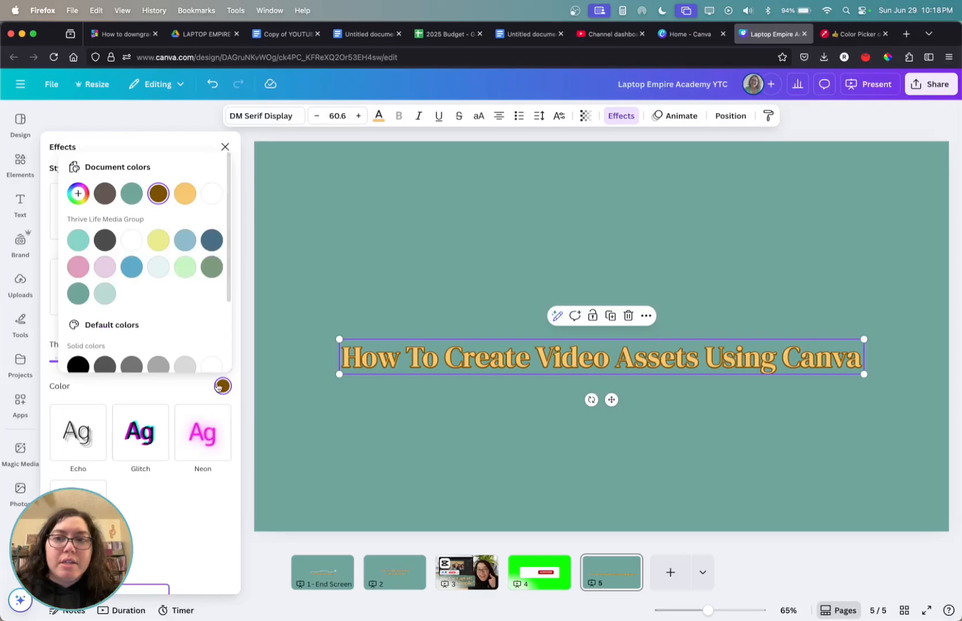
pyautogui.click(107, 195)
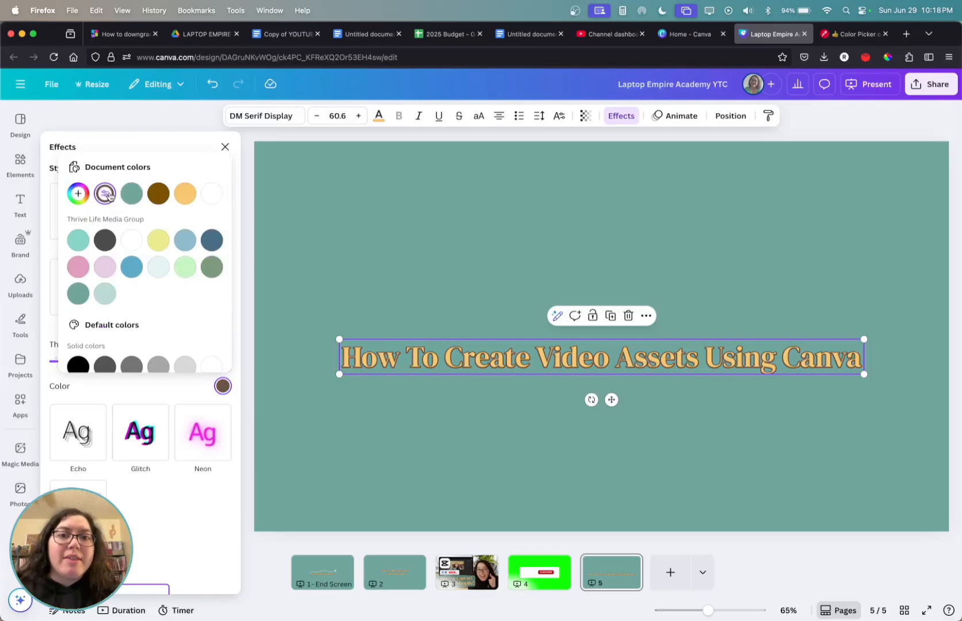
pyautogui.click(337, 221)
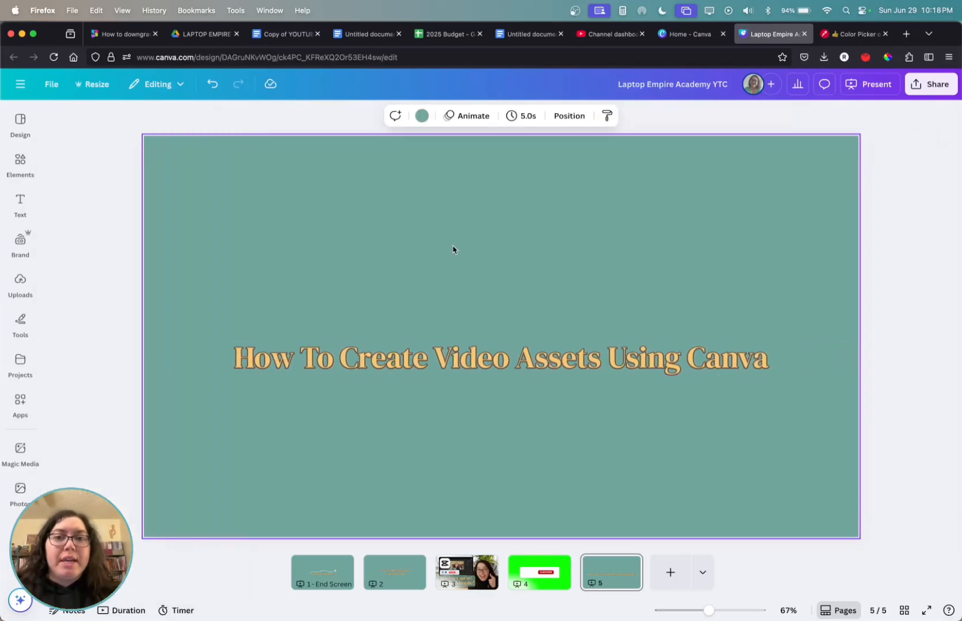
# - Move the heading up to the middle of page 5 and present the page full screen
pyautogui.moveTo(541, 369); pyautogui.dragTo(536, 344)
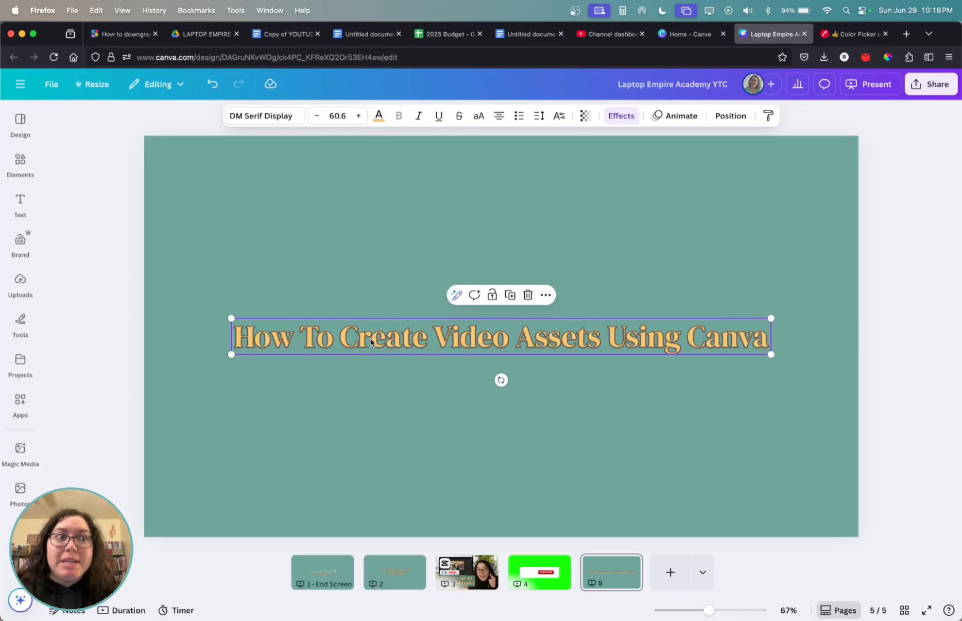
pyautogui.click(436, 460)
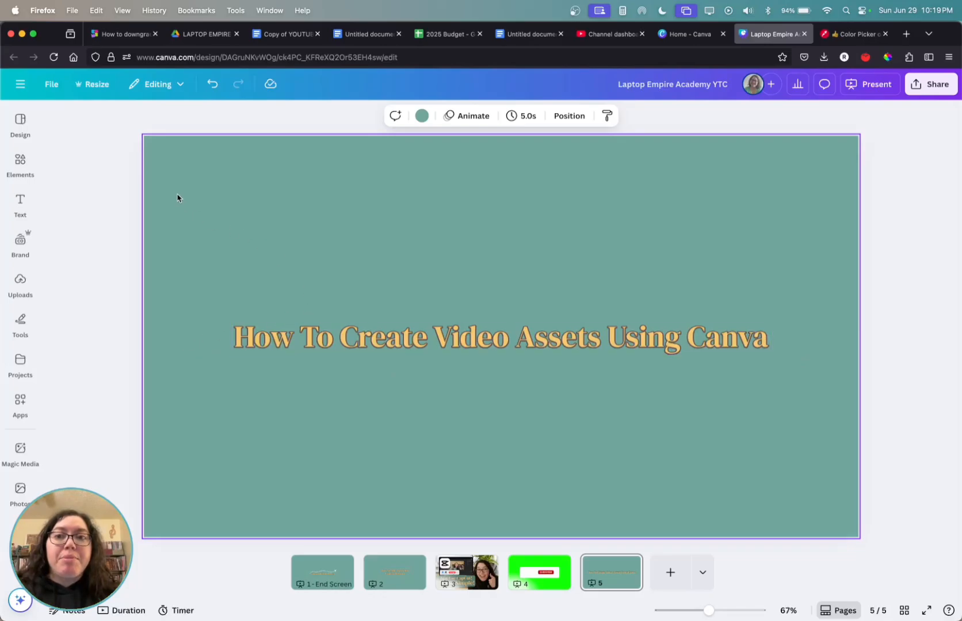
pyautogui.click(923, 610)
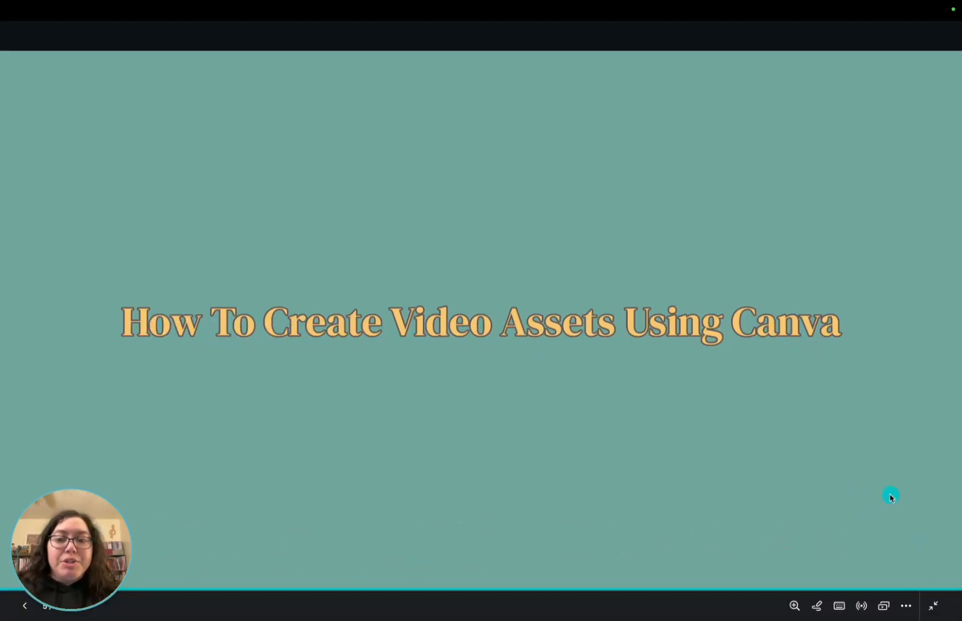
# - Exit the full-screen presentation and widen the page 5 heading's text box toward the page's right edge
pyautogui.press('Escape')
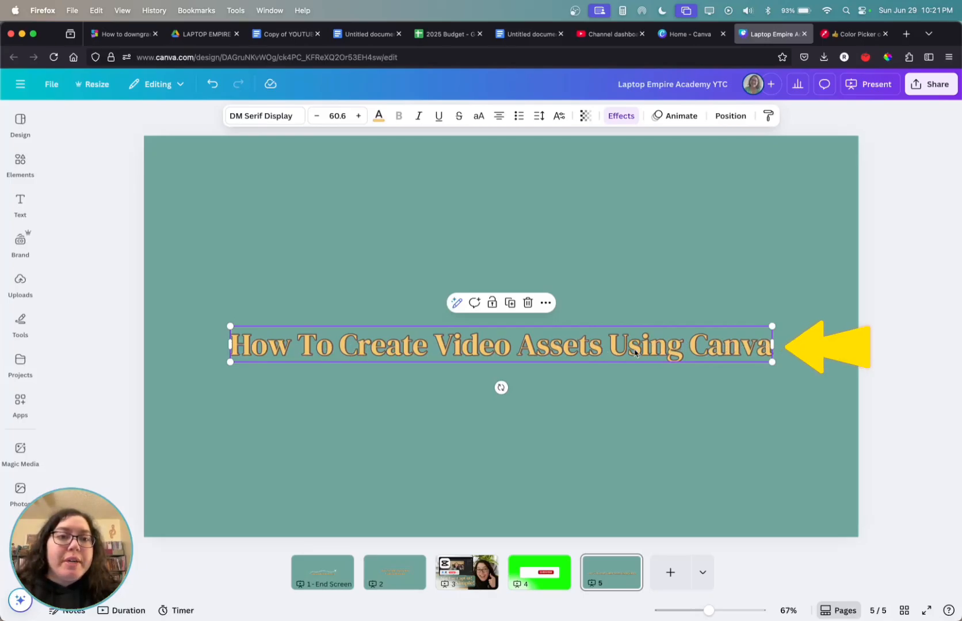
pyautogui.moveTo(773, 345); pyautogui.dragTo(803, 345)
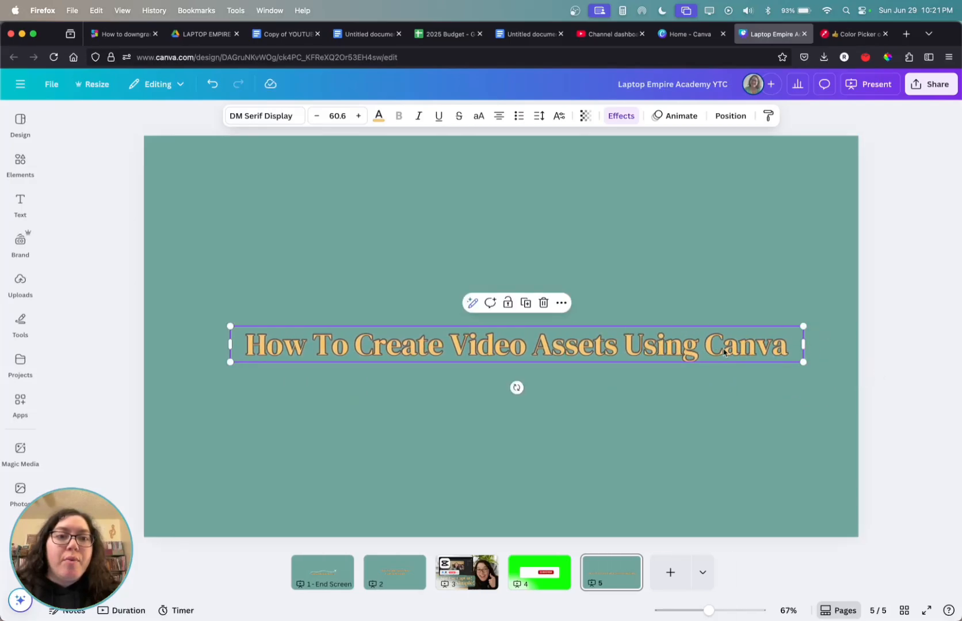
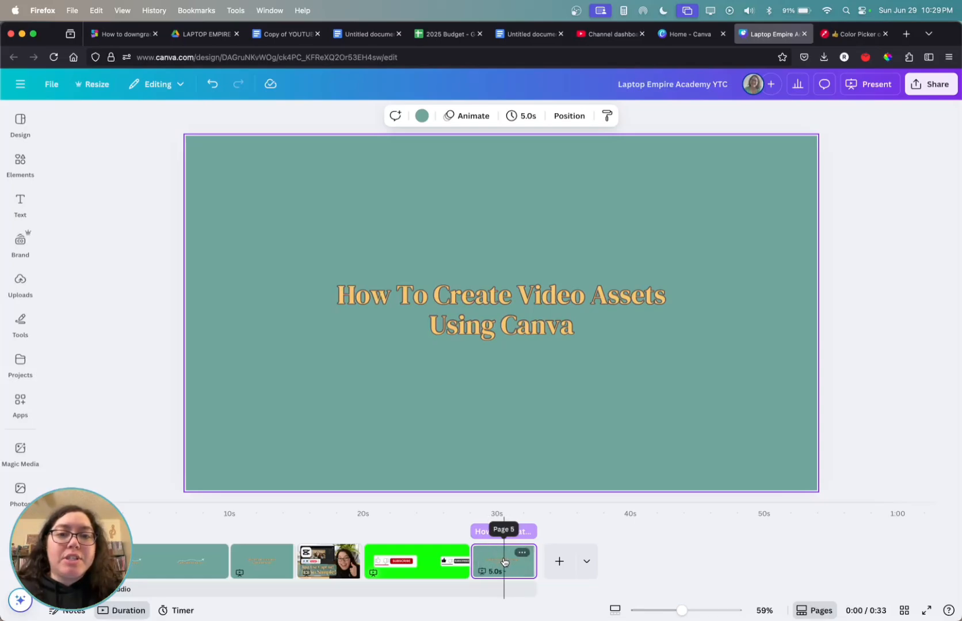
# - Stretch page 5 on the timeline to 10.0 seconds and shorten it back to 5.0 seconds
pyautogui.click(502, 560)
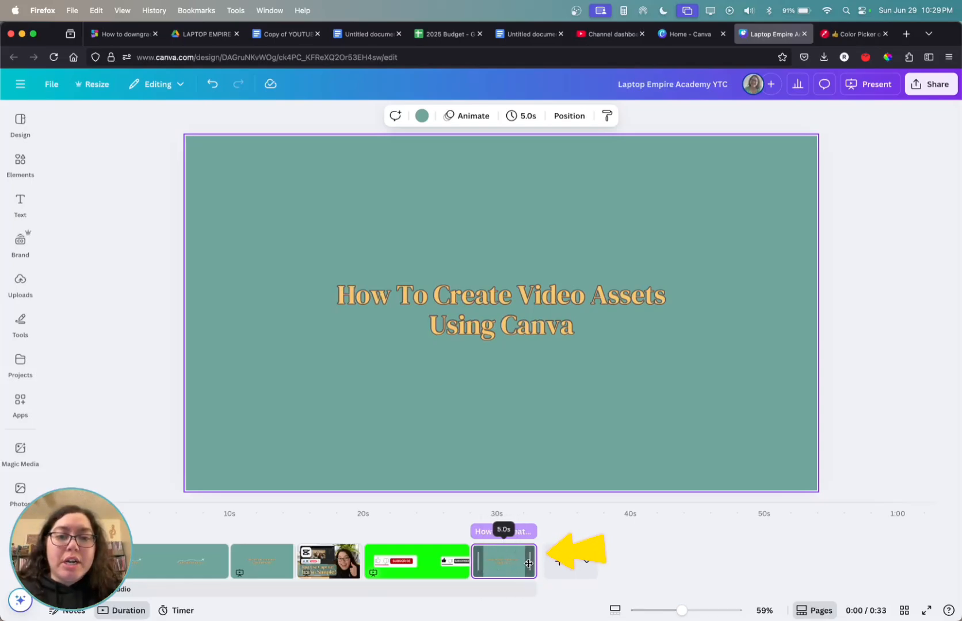
pyautogui.moveTo(530, 566)
pyautogui.mouseDown()
pyautogui.moveTo(601, 568)
pyautogui.moveTo(509, 567)
pyautogui.moveTo(596, 568)
pyautogui.moveTo(532, 567)
pyautogui.mouseUp()
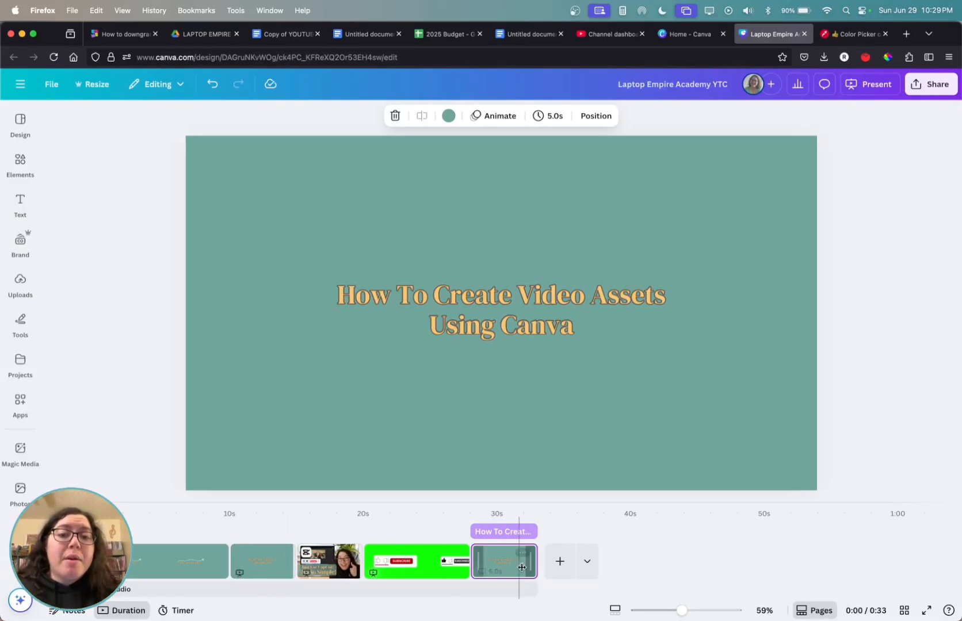
pyautogui.moveTo(532, 561); pyautogui.dragTo(604, 560)
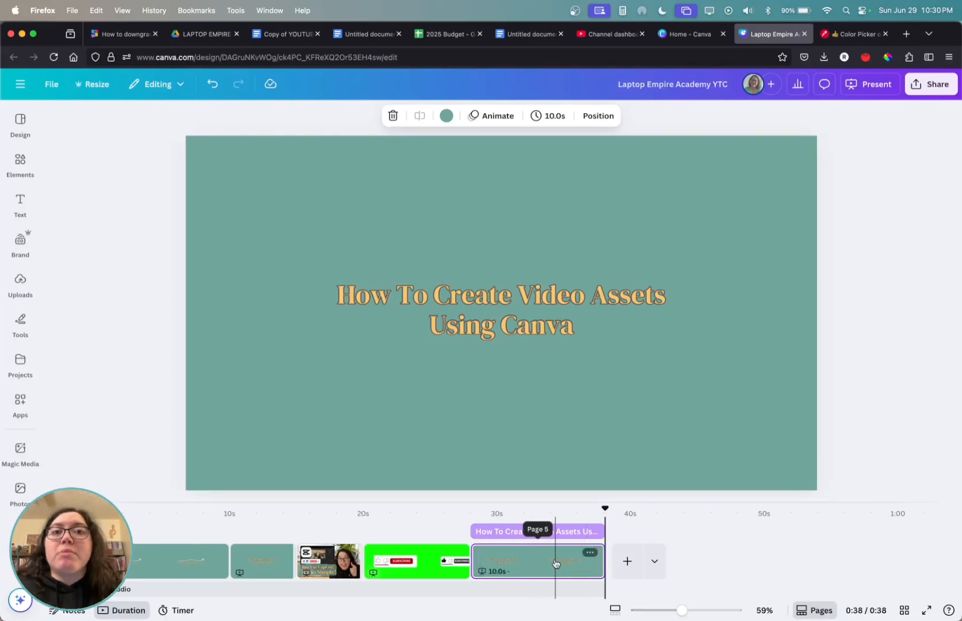
pyautogui.moveTo(603, 570); pyautogui.dragTo(533, 570)
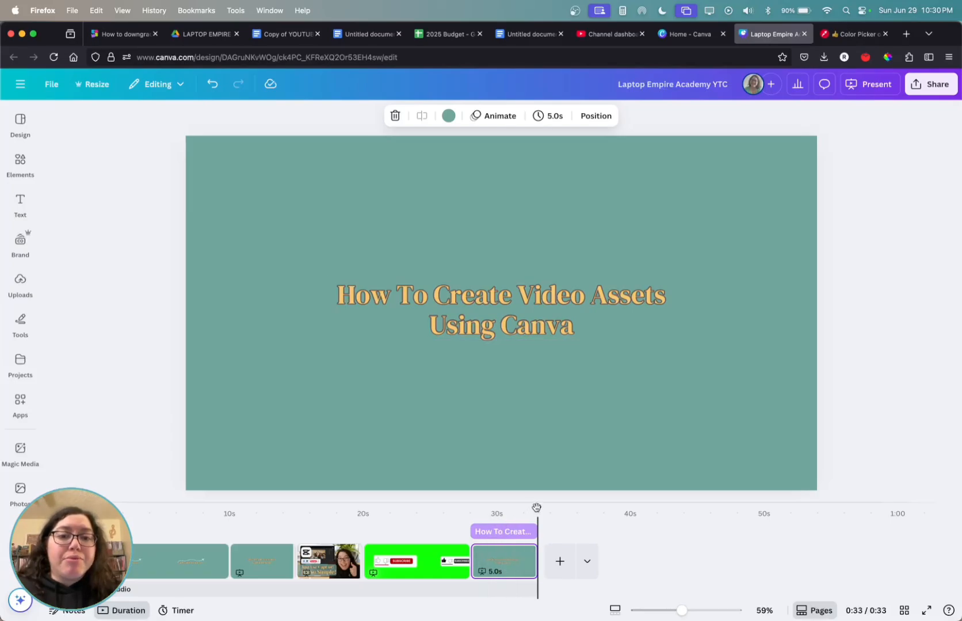
# - Play page 5 from its start at 0:28 on the timeline to preview the heading's entrance and exit animation
pyautogui.moveTo(536, 507)
pyautogui.mouseDown()
pyautogui.moveTo(470, 507)
pyautogui.moveTo(538, 509)
pyautogui.mouseUp()
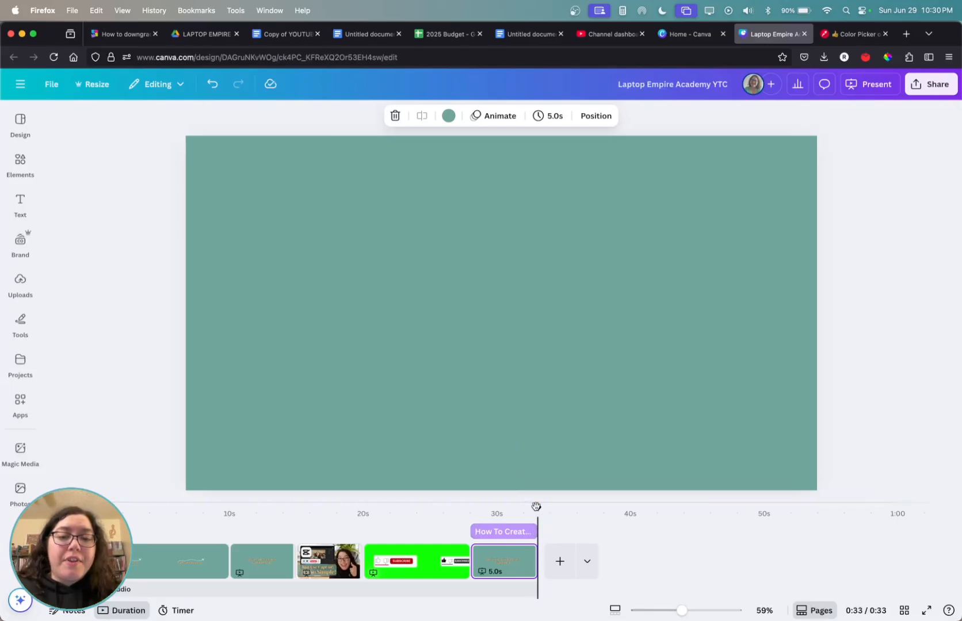
pyautogui.moveTo(536, 507); pyautogui.dragTo(470, 577)
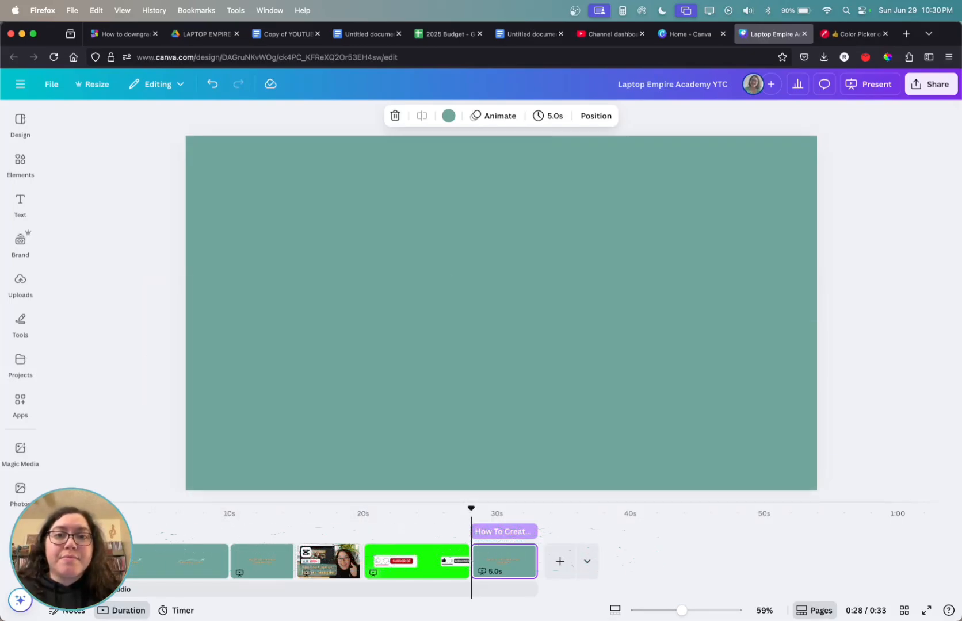
pyautogui.press('space')
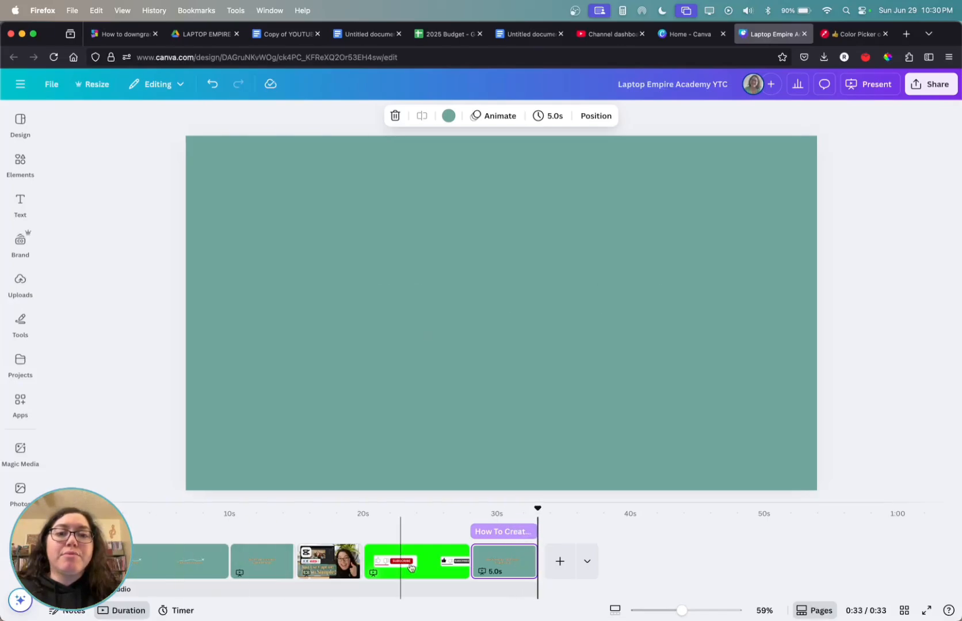
# - Turn off the reverse exit animation option in the page 5 heading's Ascend text animation
pyautogui.click(505, 565)
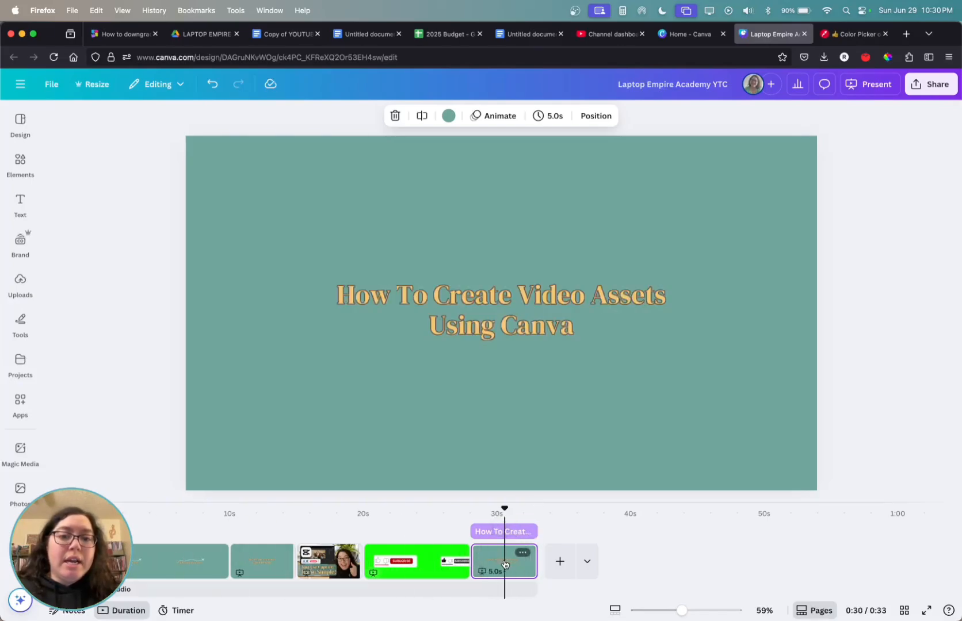
pyautogui.click(569, 304)
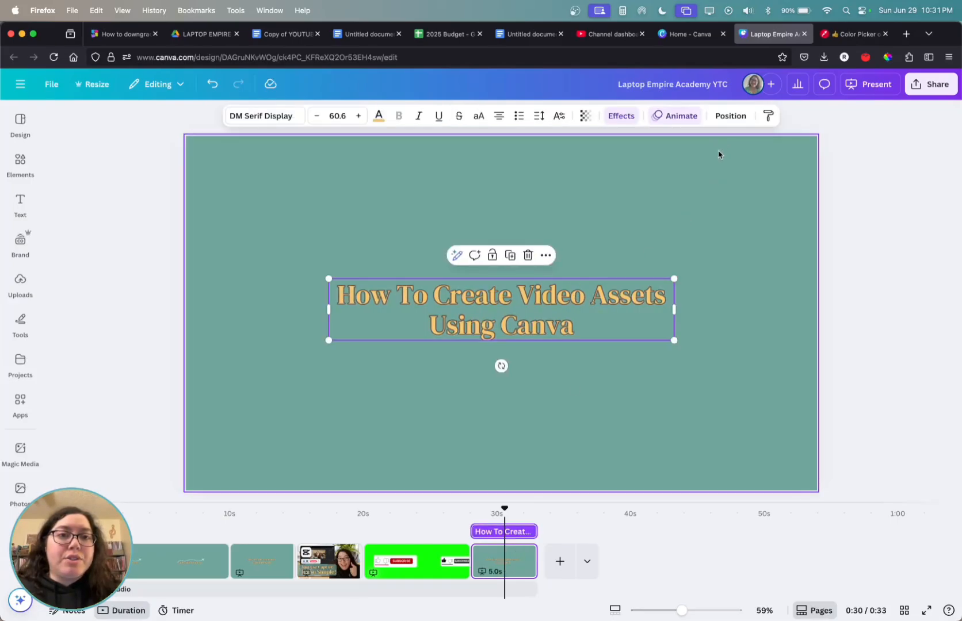
pyautogui.click(679, 116)
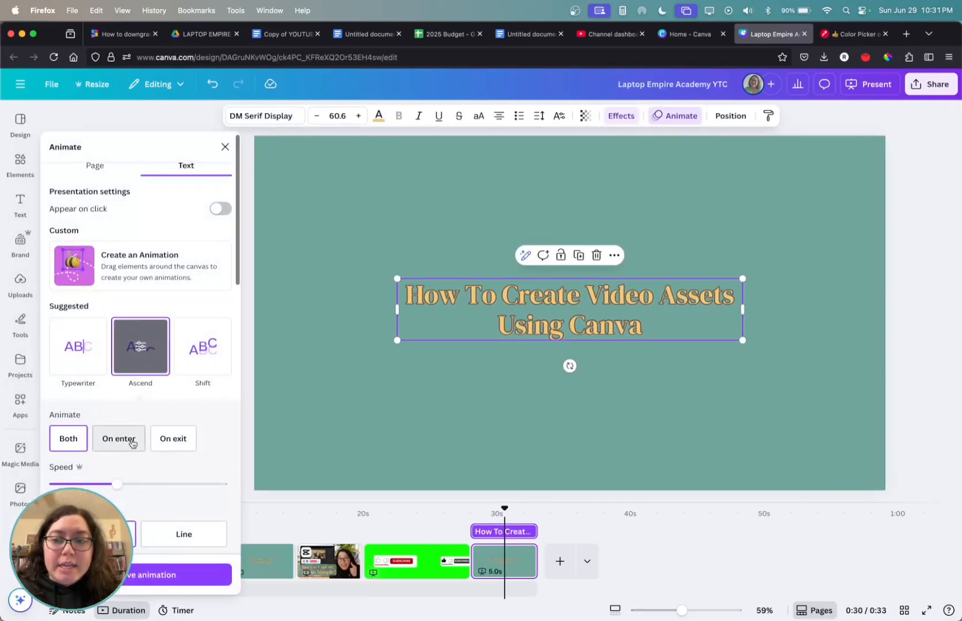
pyautogui.scroll(-3, 130, 440)
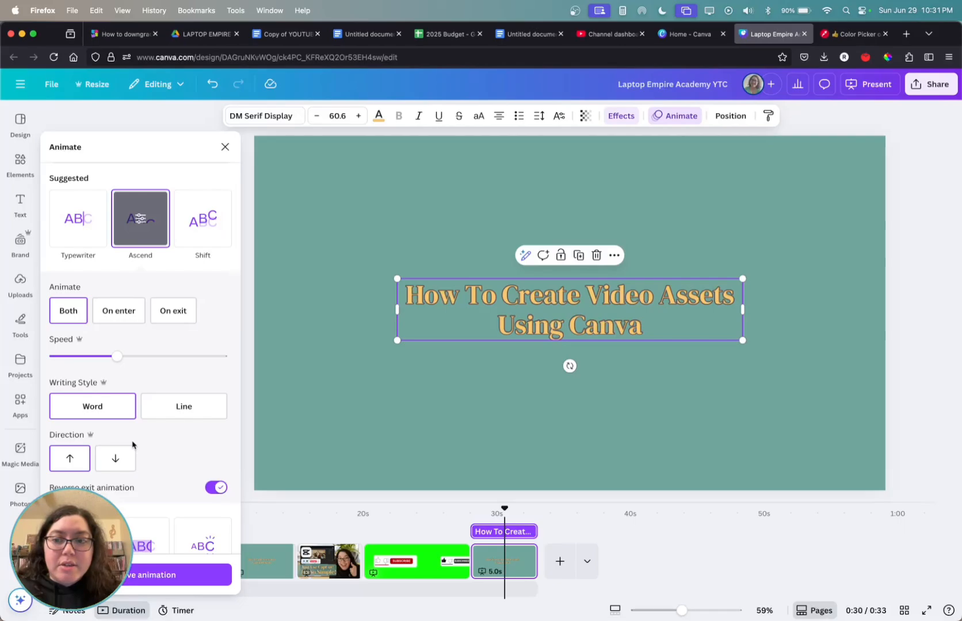
pyautogui.click(217, 489)
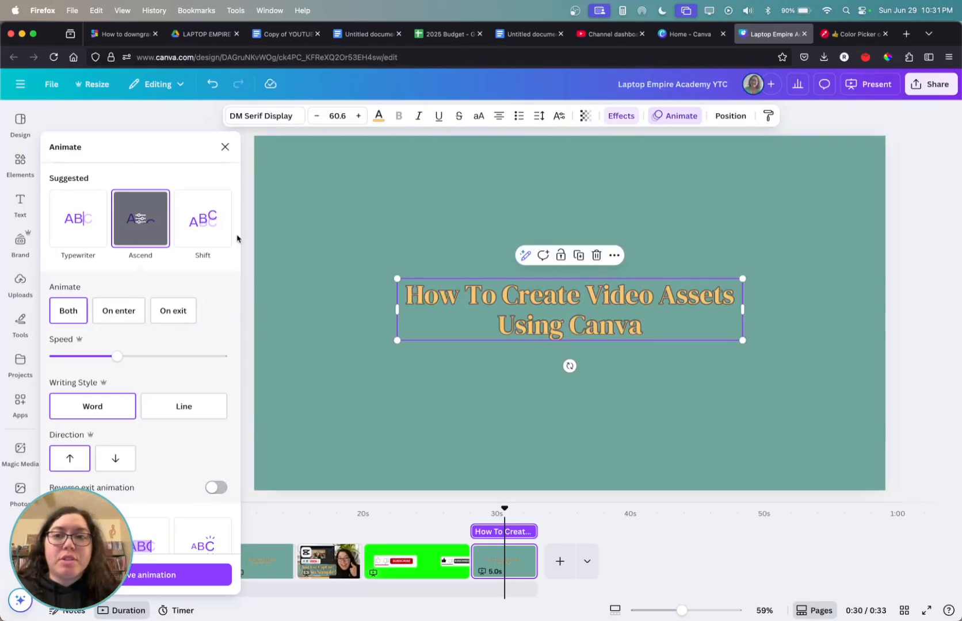
pyautogui.click(225, 148)
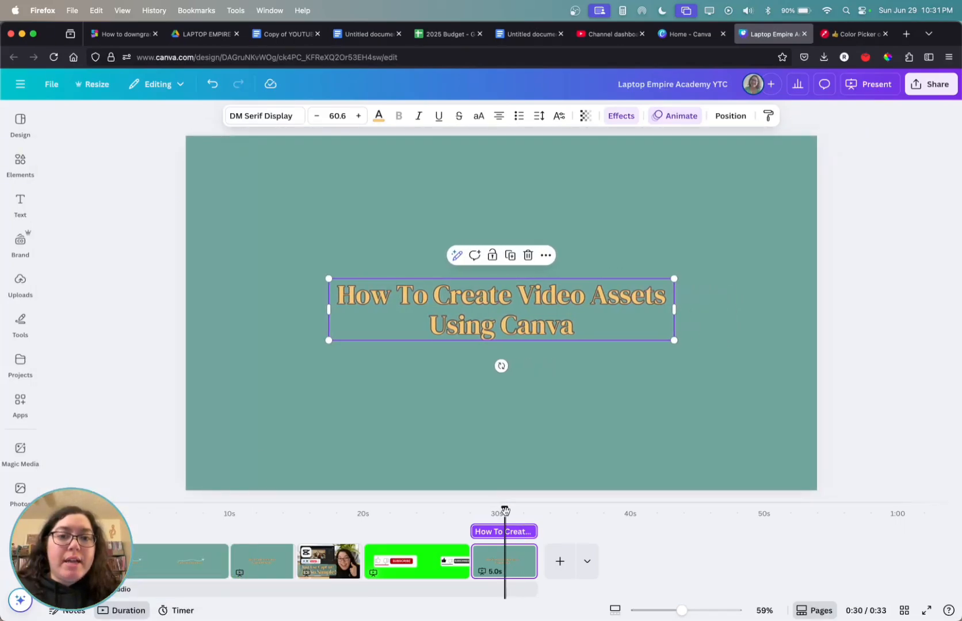
# - Replay page 5 from 0:28 to check the heading's changed exit animation, and deselect the heading
pyautogui.moveTo(504, 509); pyautogui.dragTo(471, 510)
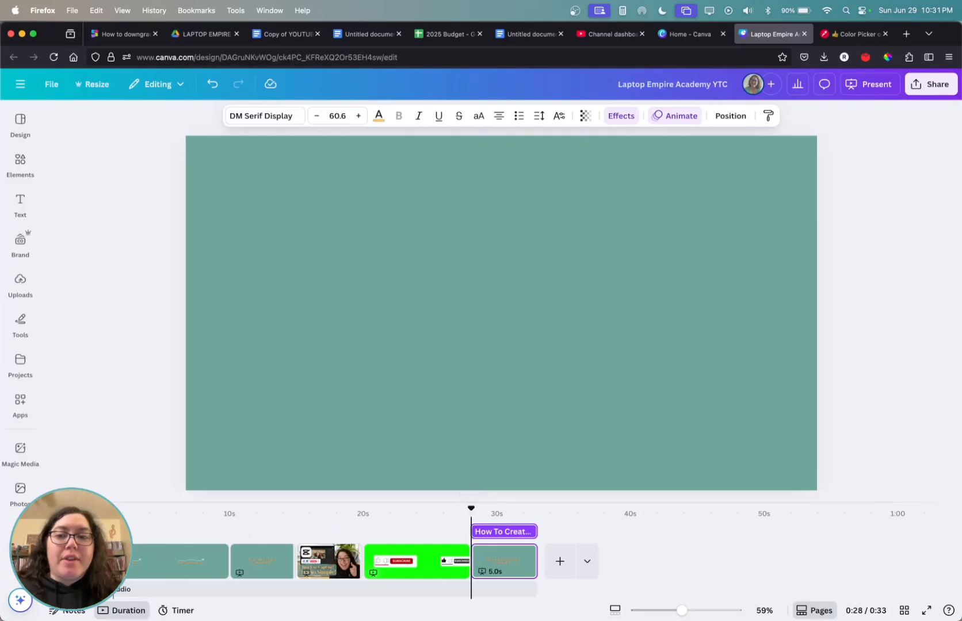
pyautogui.press('space')
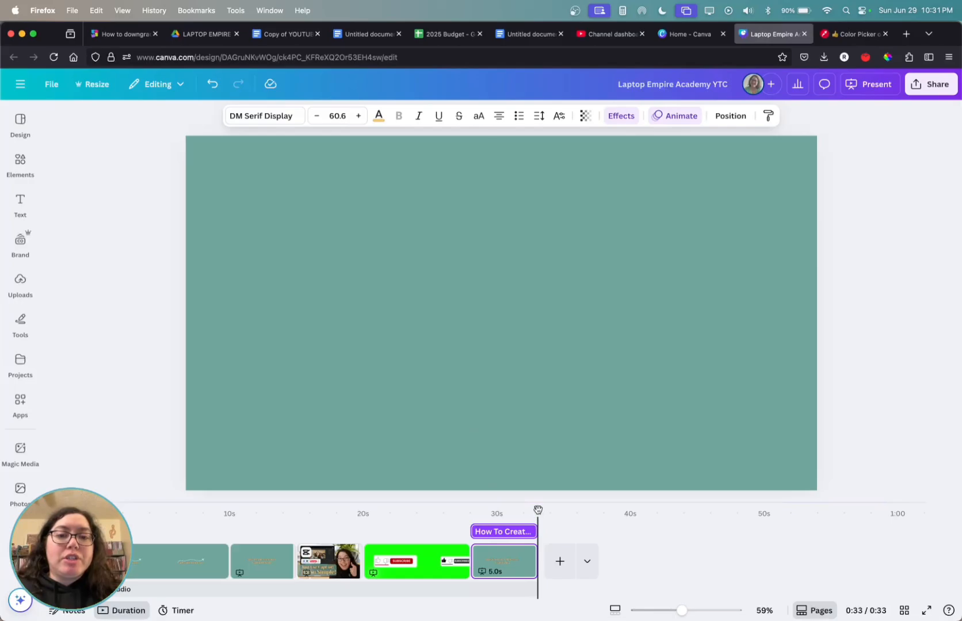
pyautogui.moveTo(538, 509); pyautogui.dragTo(515, 534)
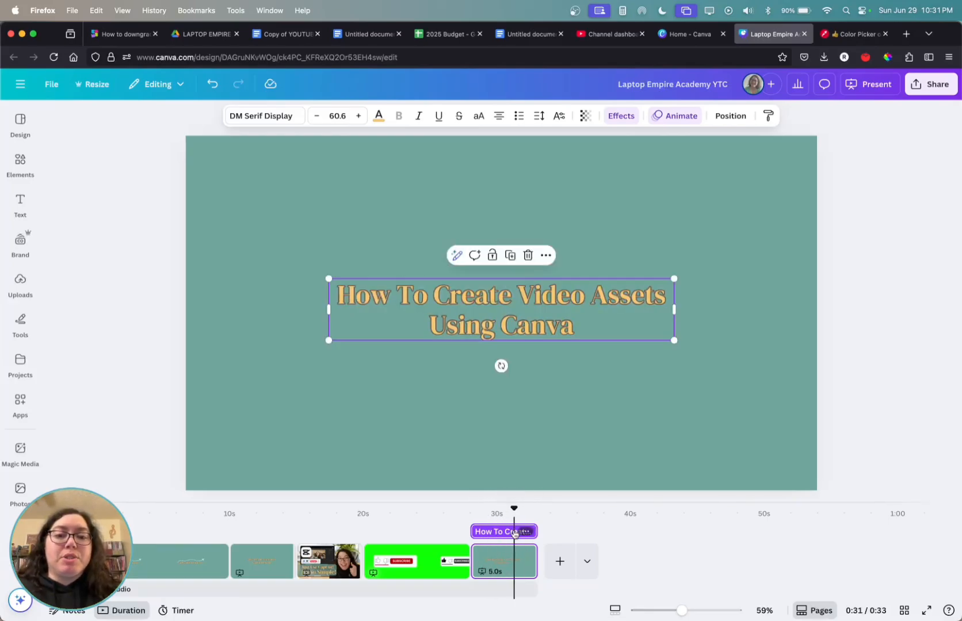
pyautogui.click(599, 532)
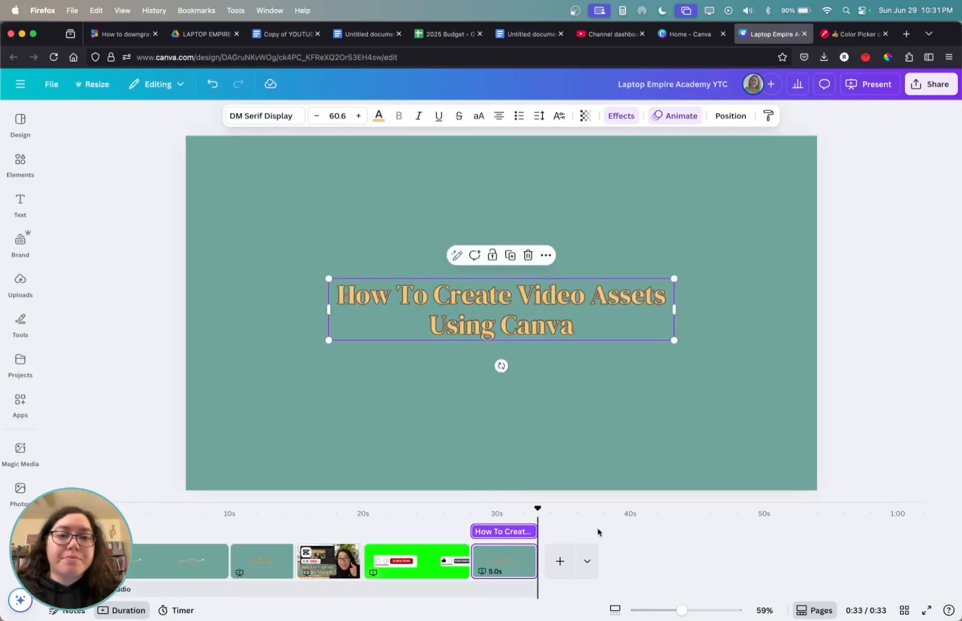
pyautogui.click(580, 431)
pyautogui.click(851, 291)
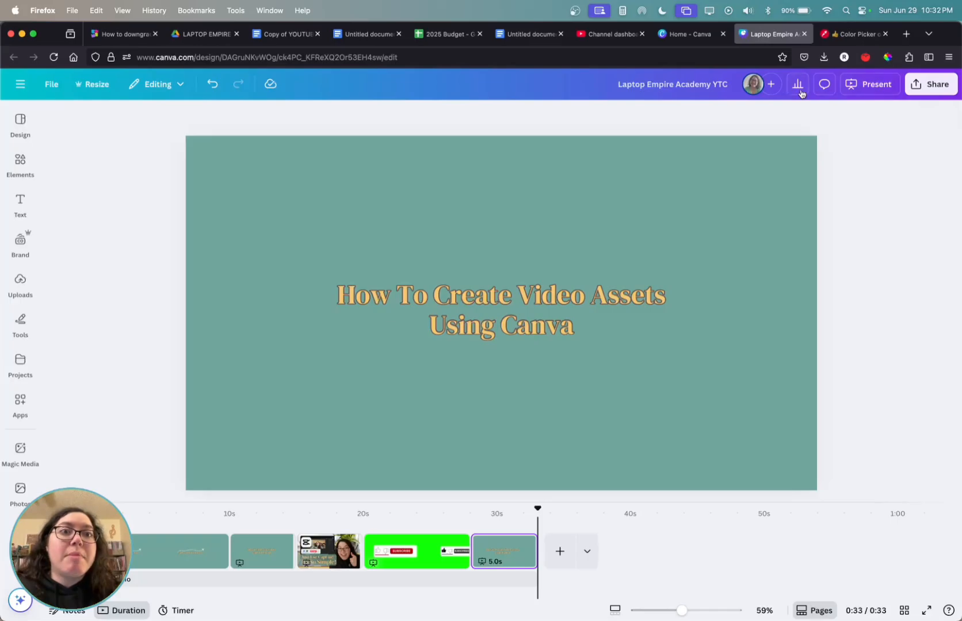
# - Open the design's download settings and set the file type to MP4 Video
pyautogui.click(935, 90)
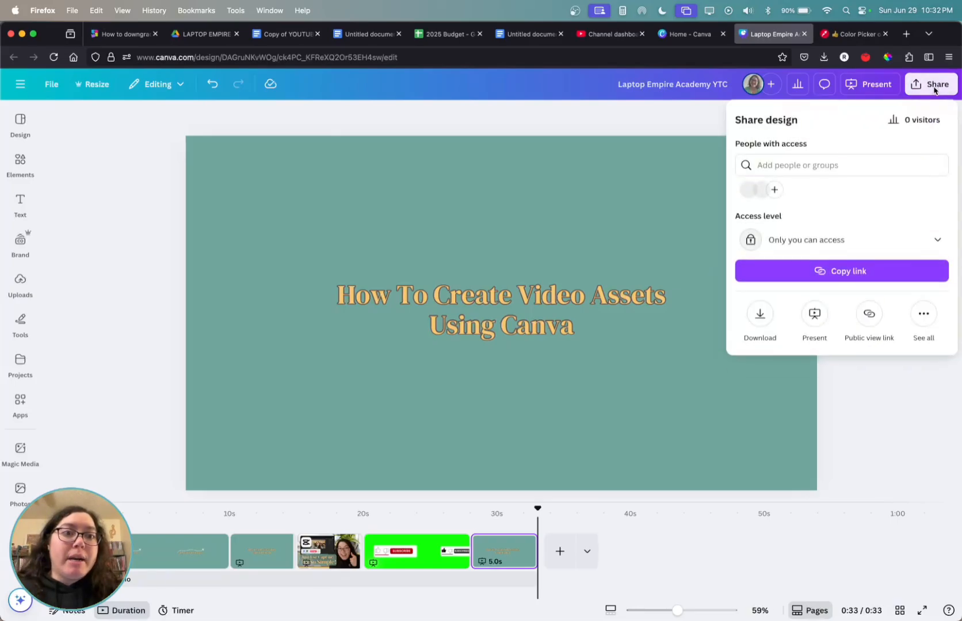
pyautogui.click(770, 321)
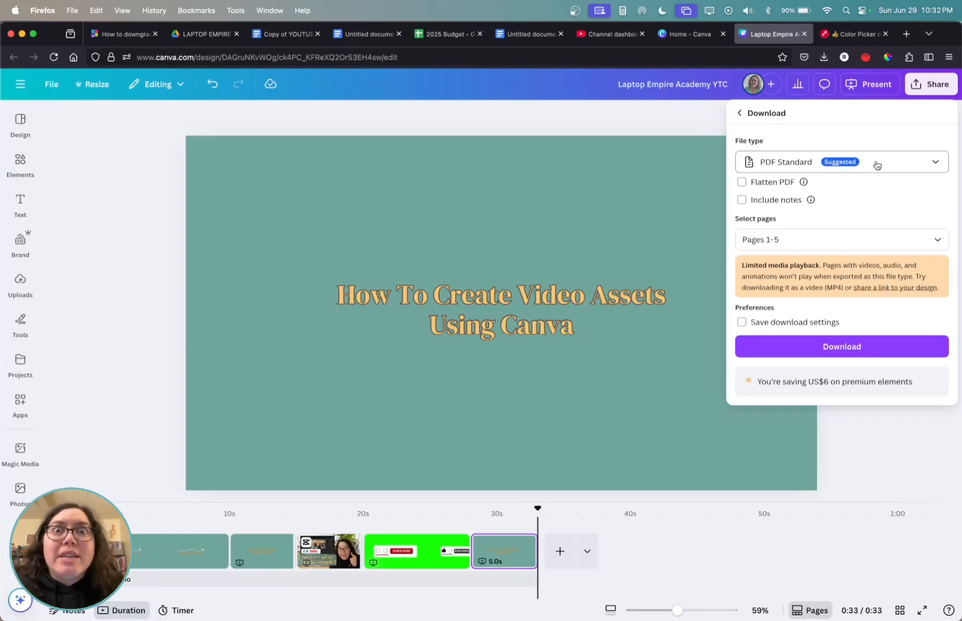
pyautogui.click(894, 167)
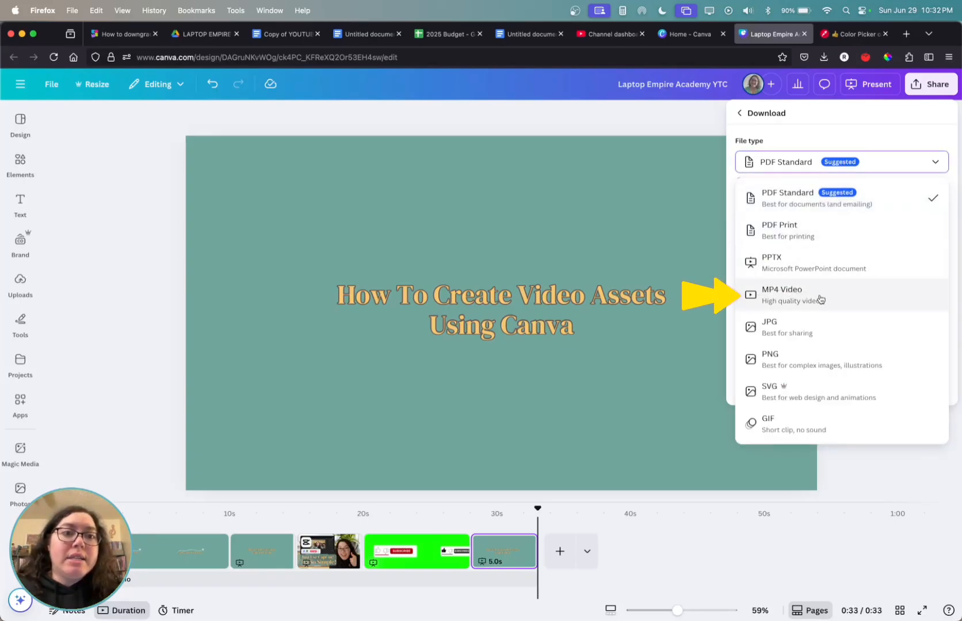
pyautogui.click(786, 295)
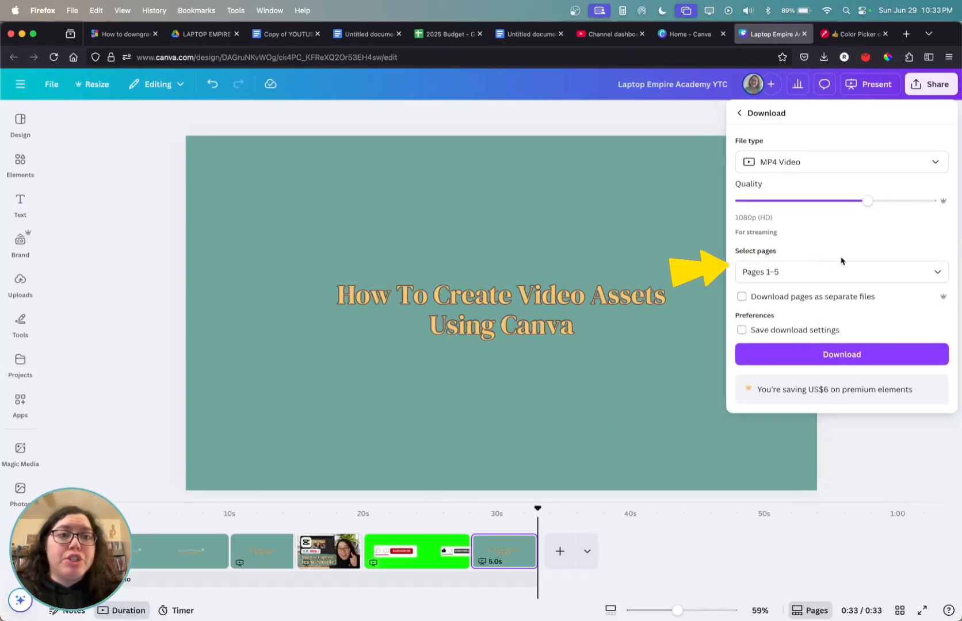
# - Limit the export to page 5 only and download it as an MP4 video
pyautogui.click(937, 273)
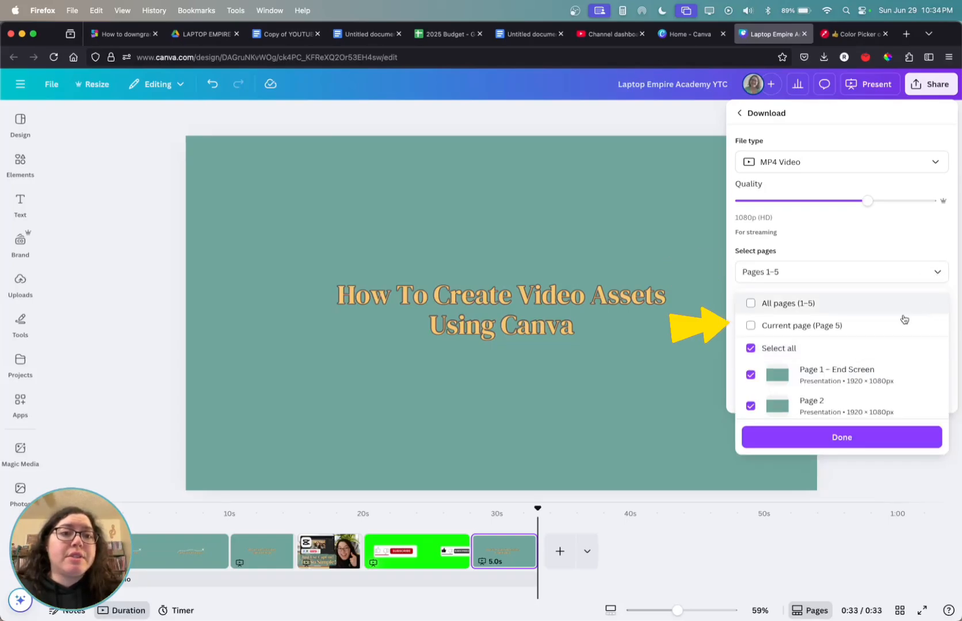
pyautogui.click(797, 327)
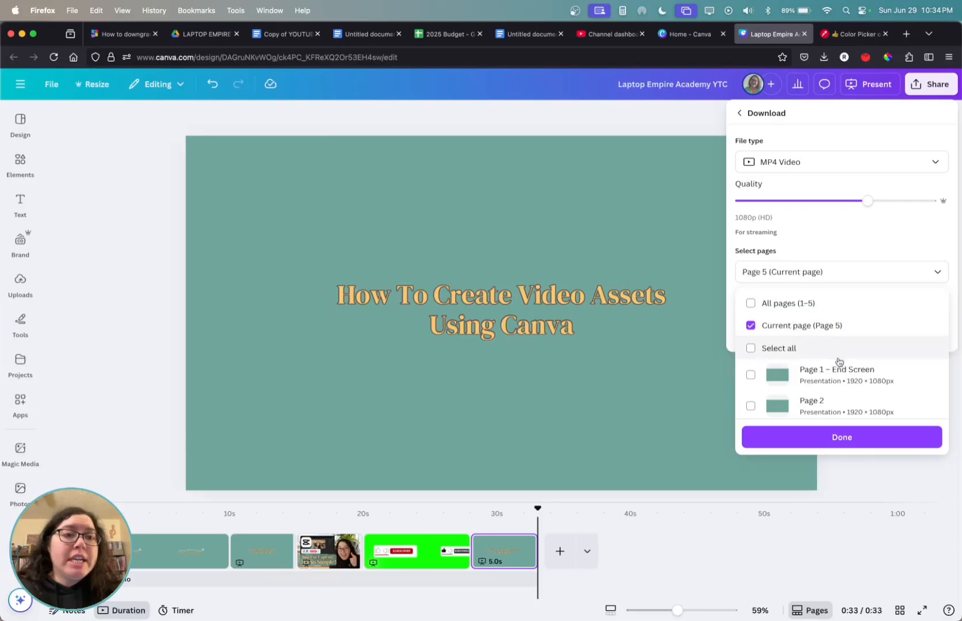
pyautogui.scroll(-4, 837, 363)
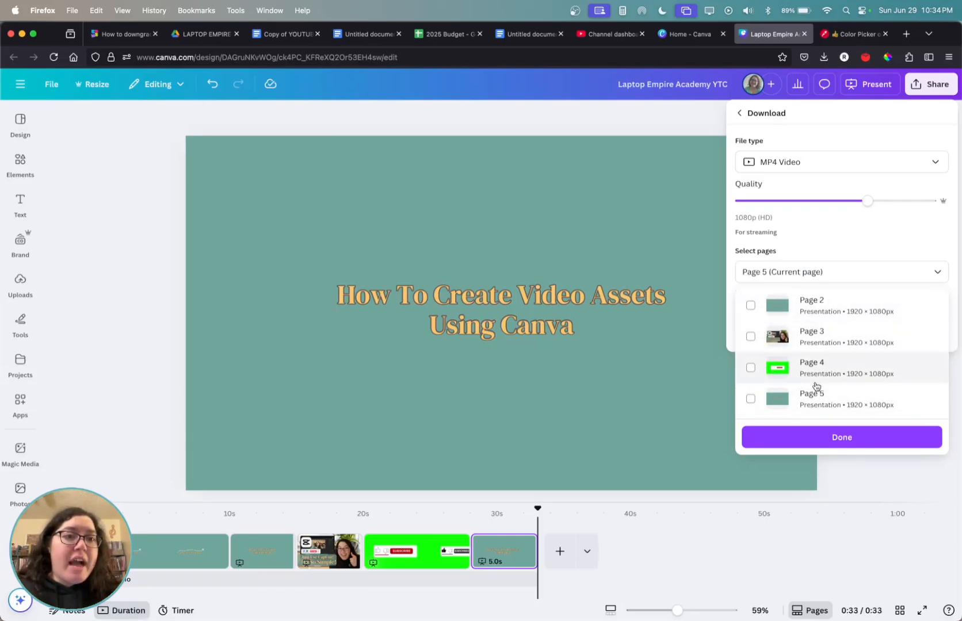
pyautogui.click(750, 400)
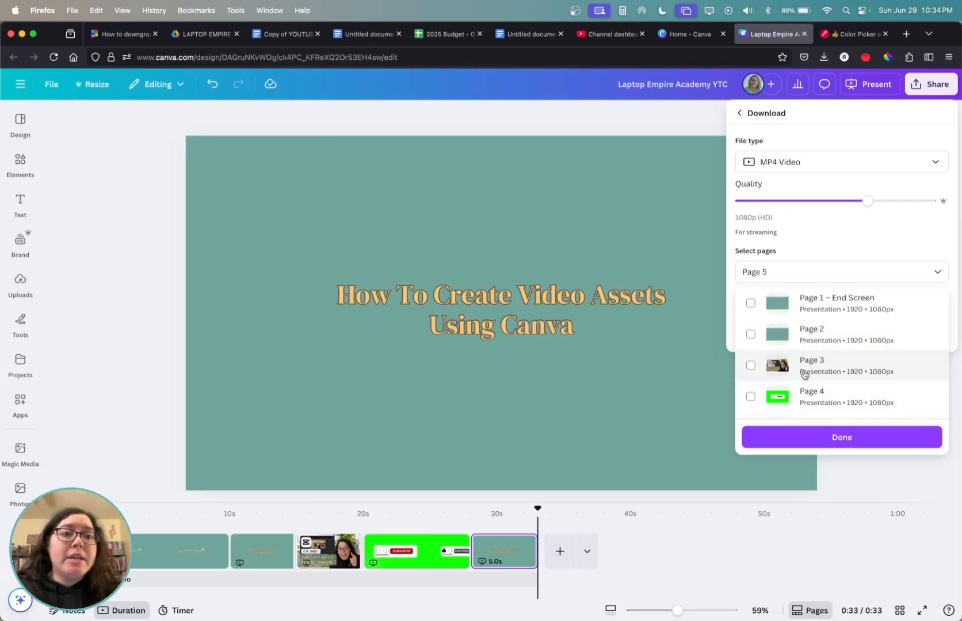
pyautogui.scroll(-1, 805, 376)
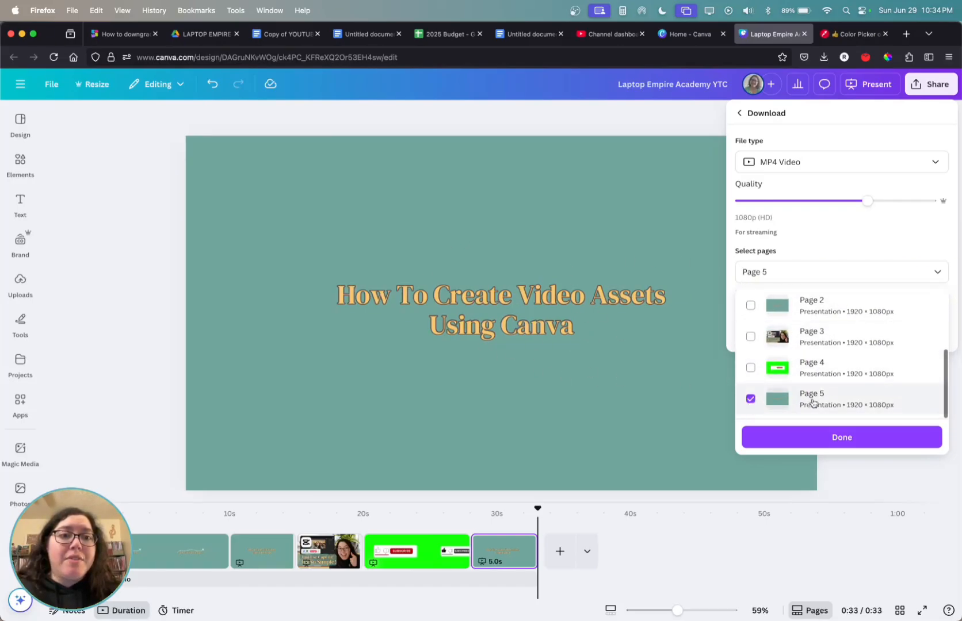
pyautogui.scroll(3, 813, 401)
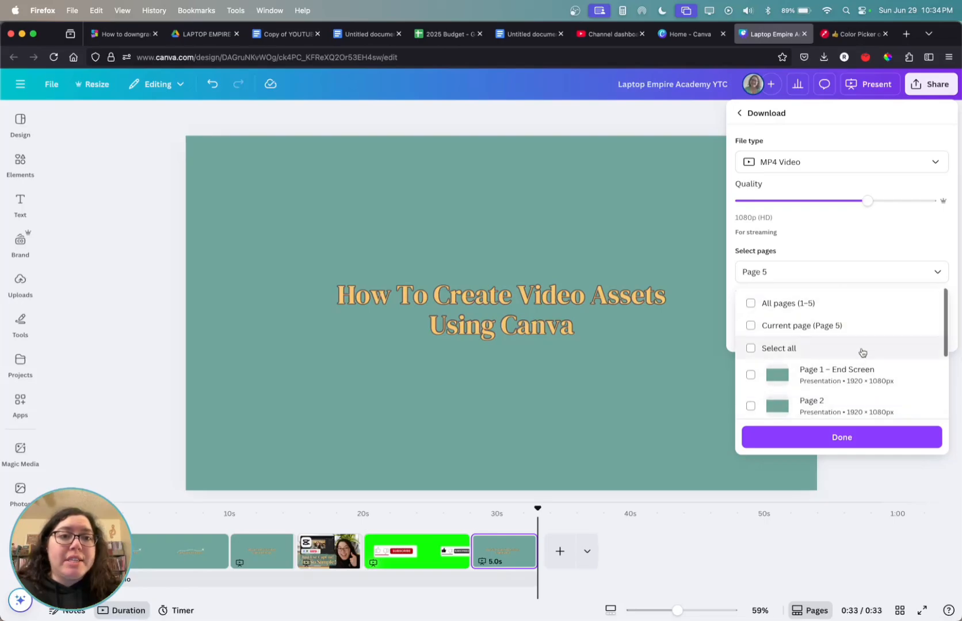
pyautogui.scroll(-3, 859, 340)
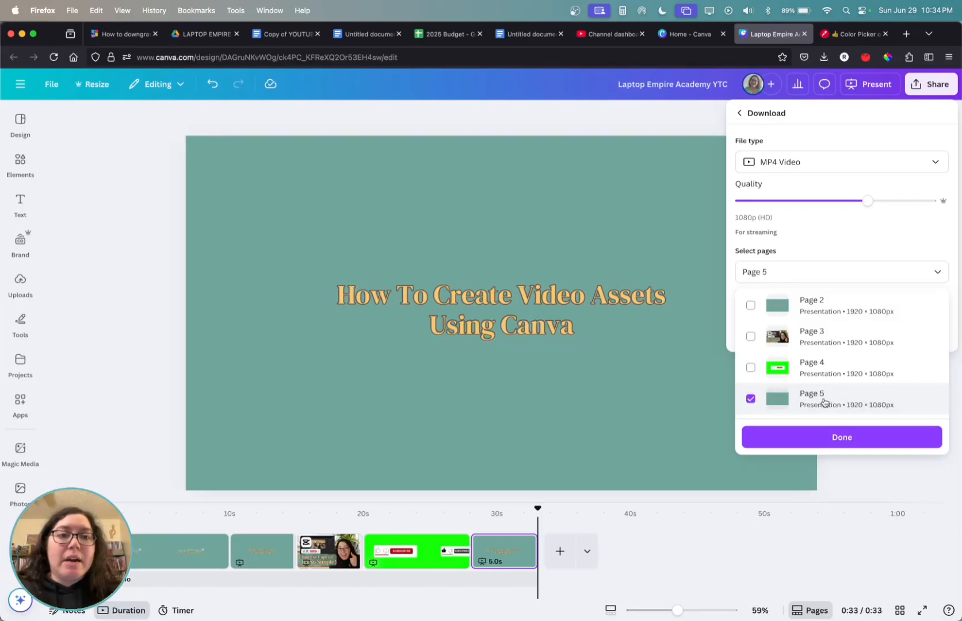
pyautogui.click(849, 440)
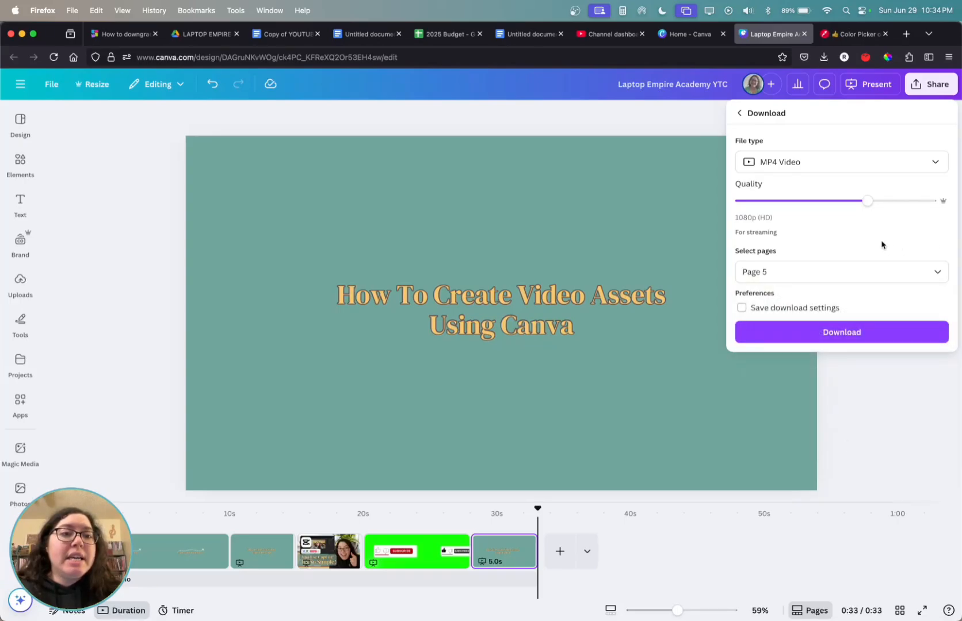
pyautogui.click(853, 335)
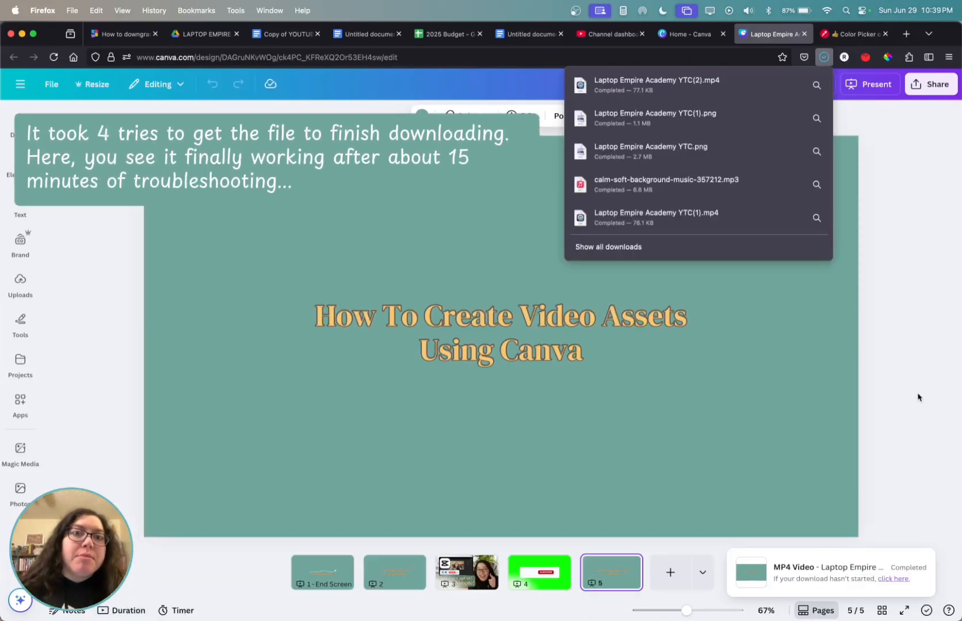
pyautogui.click(898, 237)
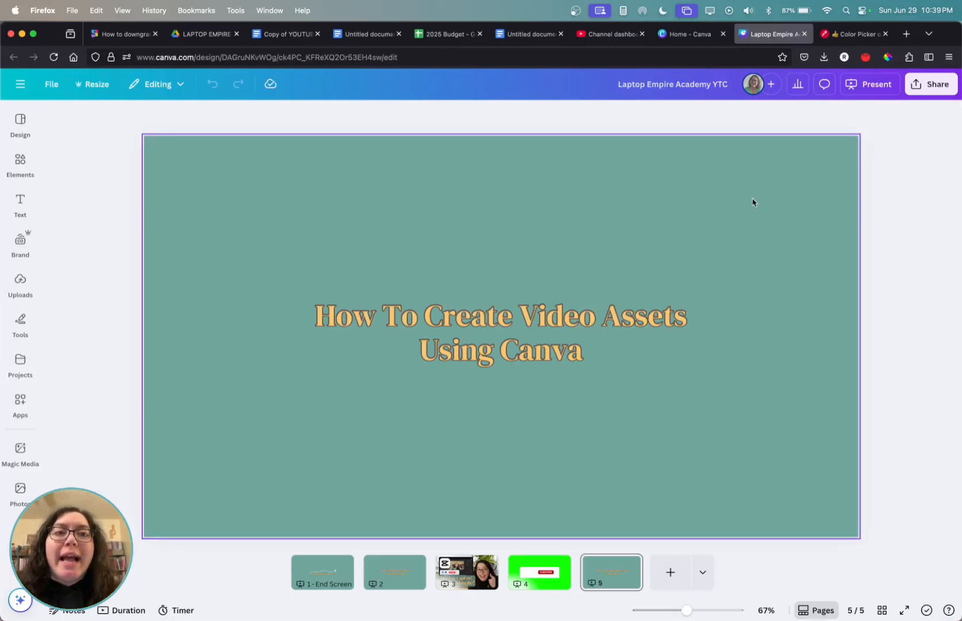
# - Minimize the browser window and show the Downloads folder in Finder
pyautogui.click(22, 35)
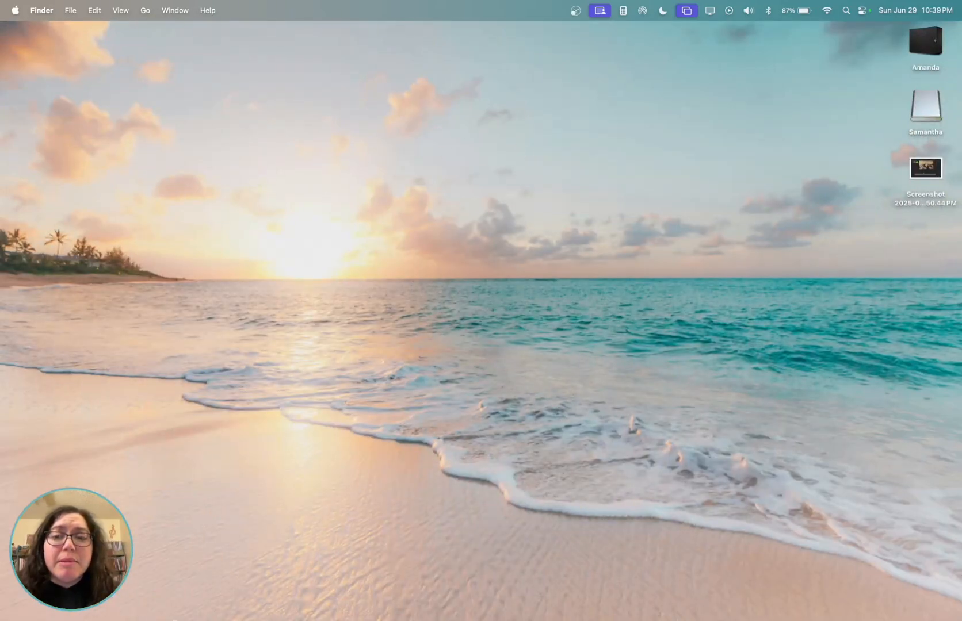
pyautogui.moveTo(171, 611)
pyautogui.click(115, 601)
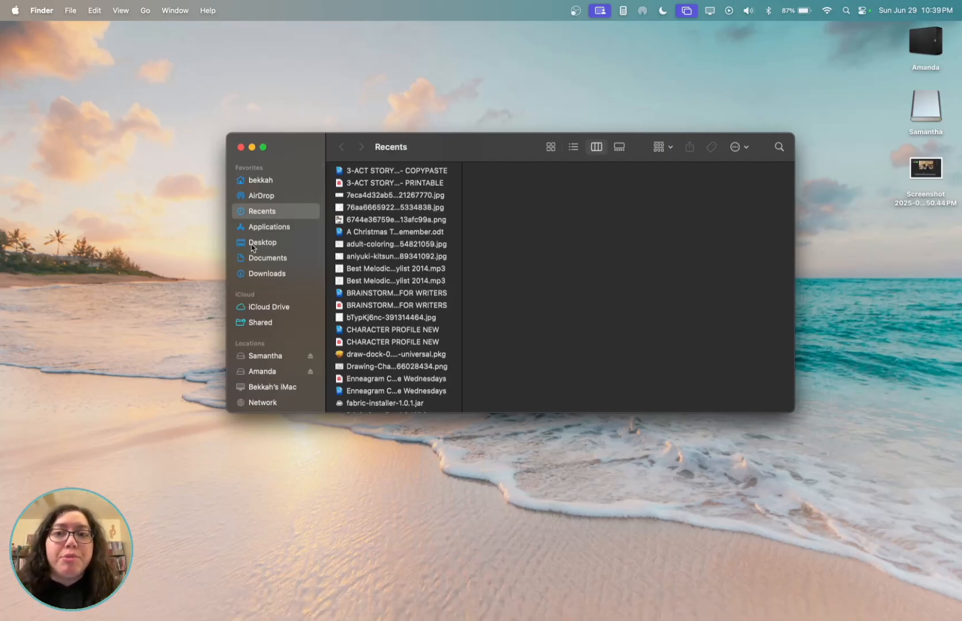
pyautogui.click(275, 278)
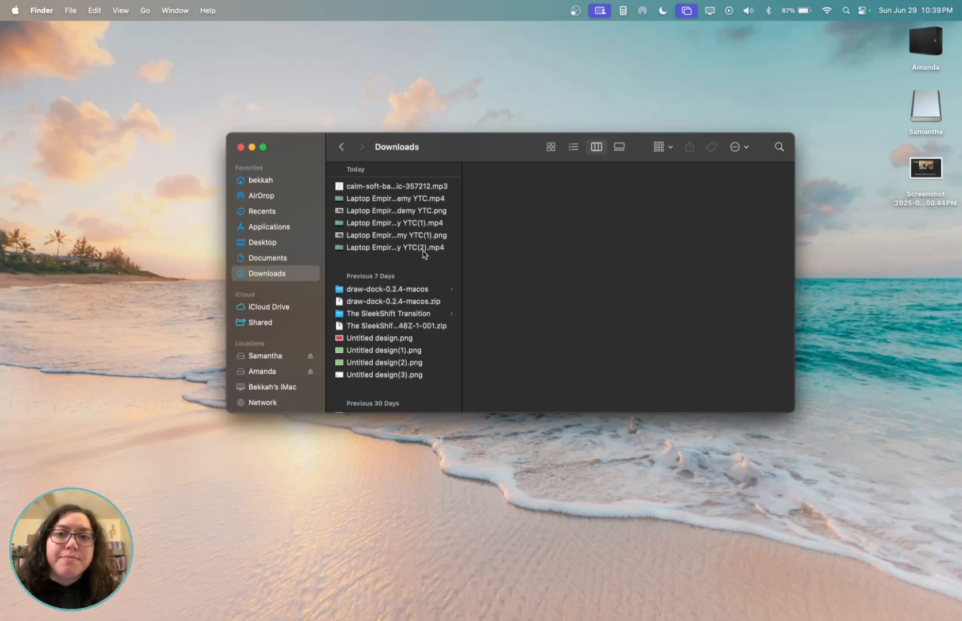
# - Play the downloaded Laptop Empire Academy YTC(2).mp4 in QuickTime Player to check the animation, and close the player and Finder windows
pyautogui.click(400, 248)
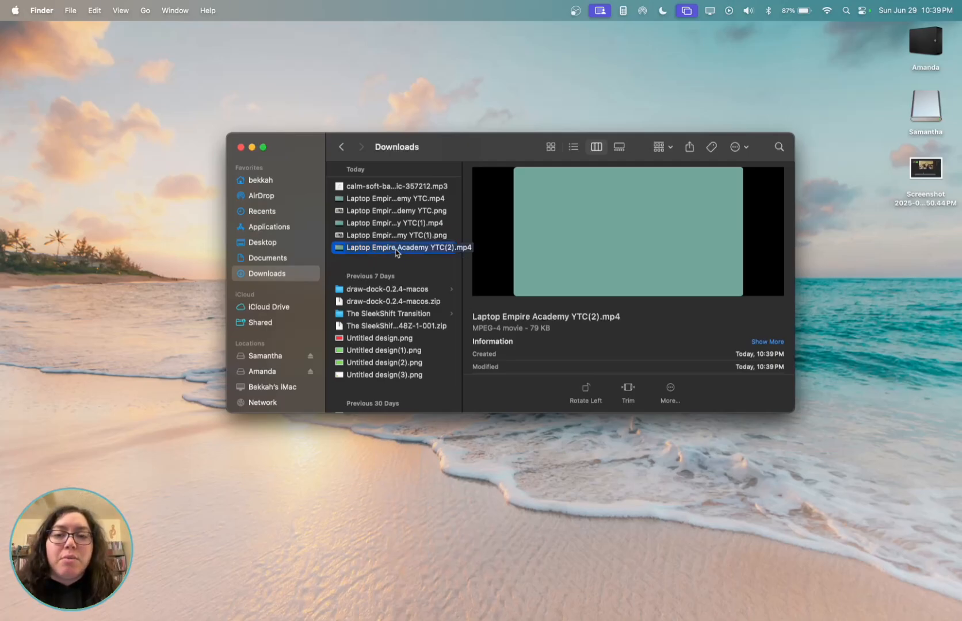
pyautogui.doubleClick(396, 251)
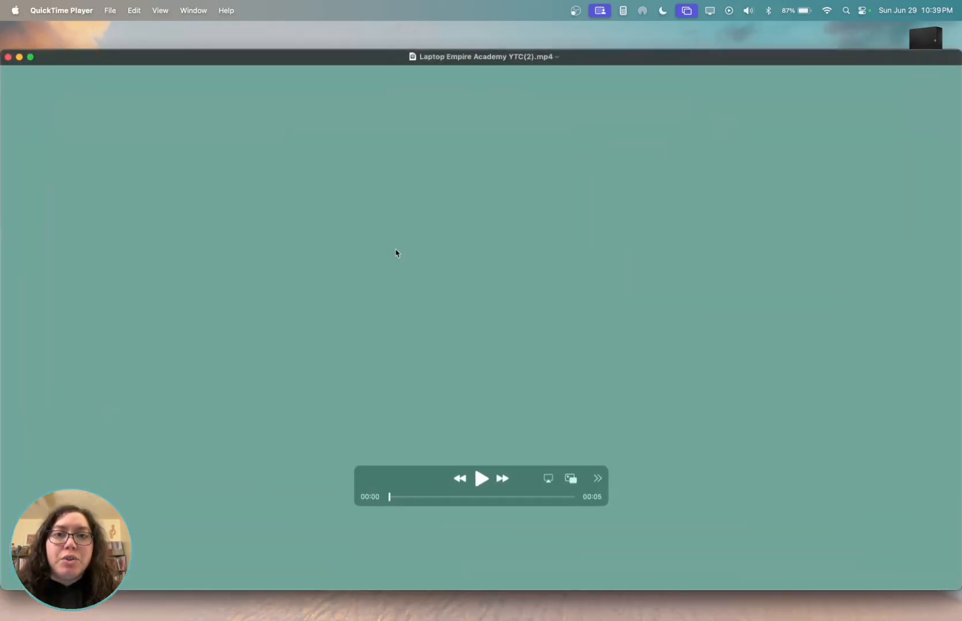
pyautogui.click(481, 478)
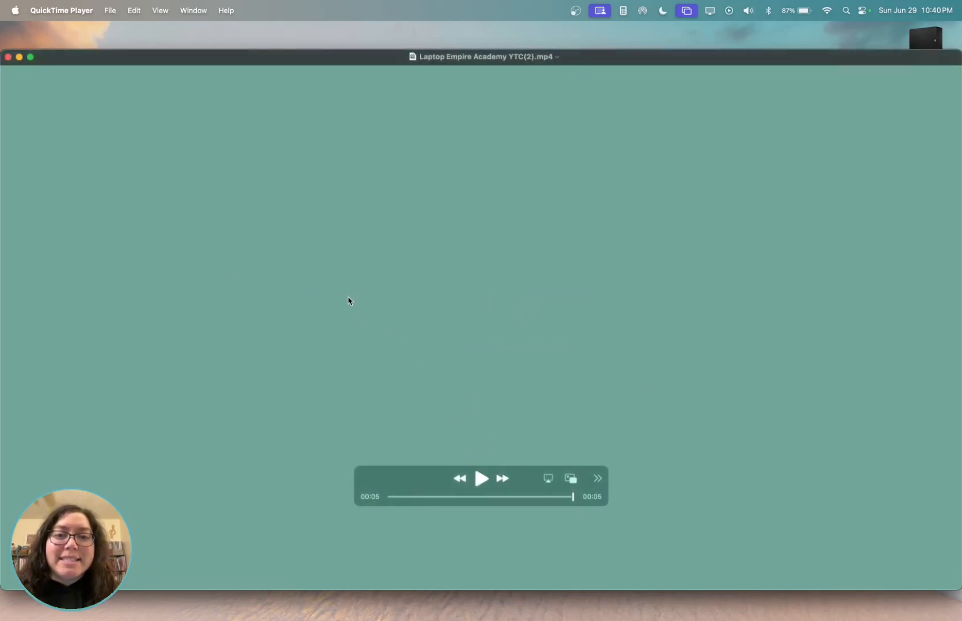
pyautogui.click(8, 57)
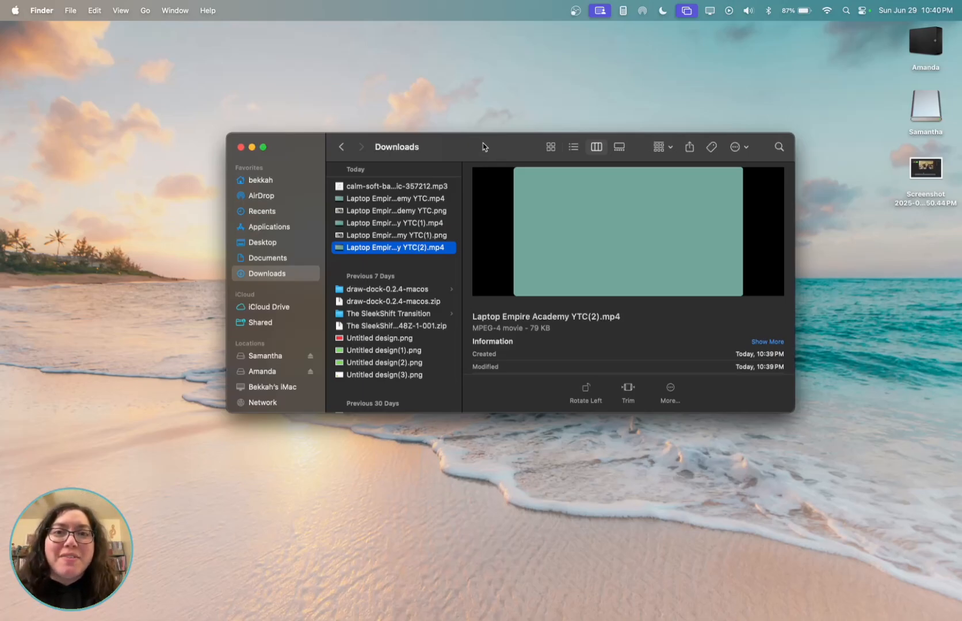
pyautogui.click(241, 148)
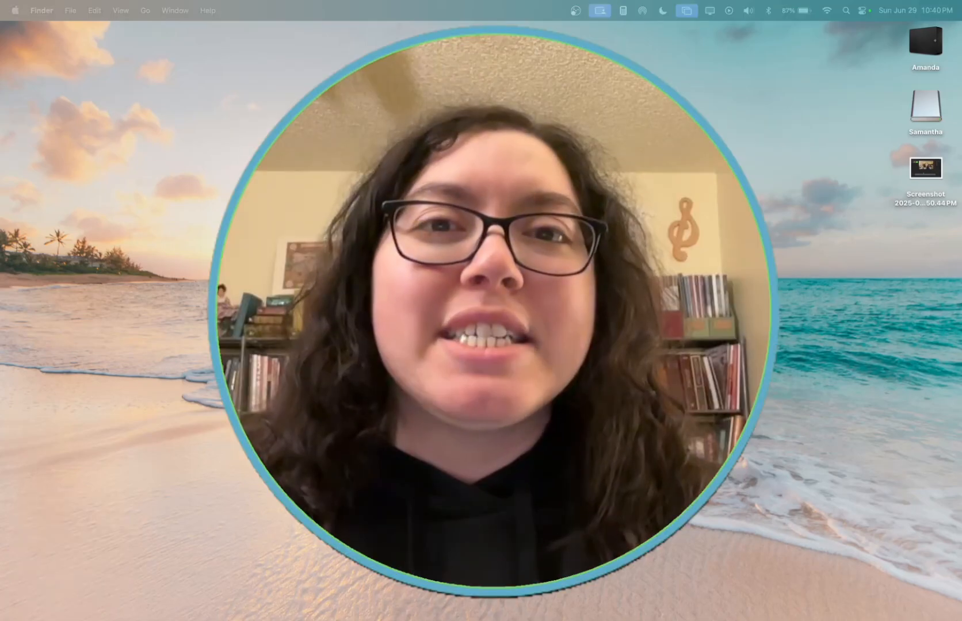